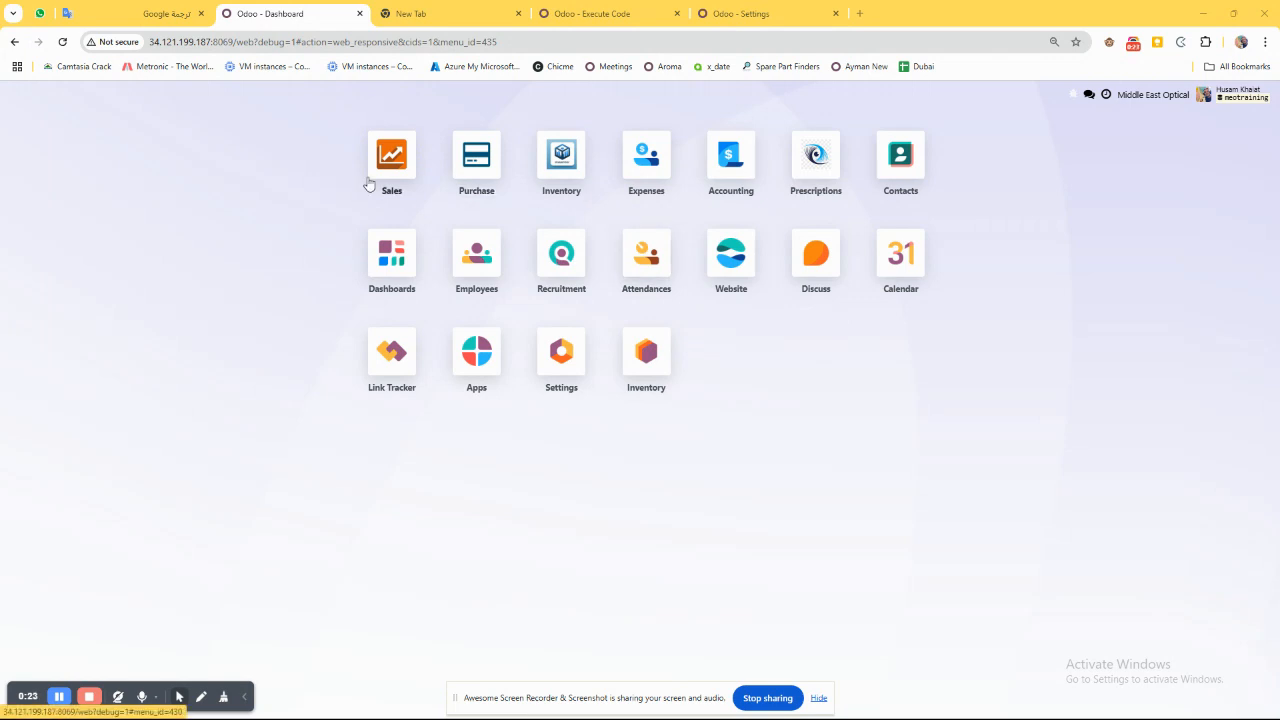
{"action": "left_click", "coordinate": [369, 143]}
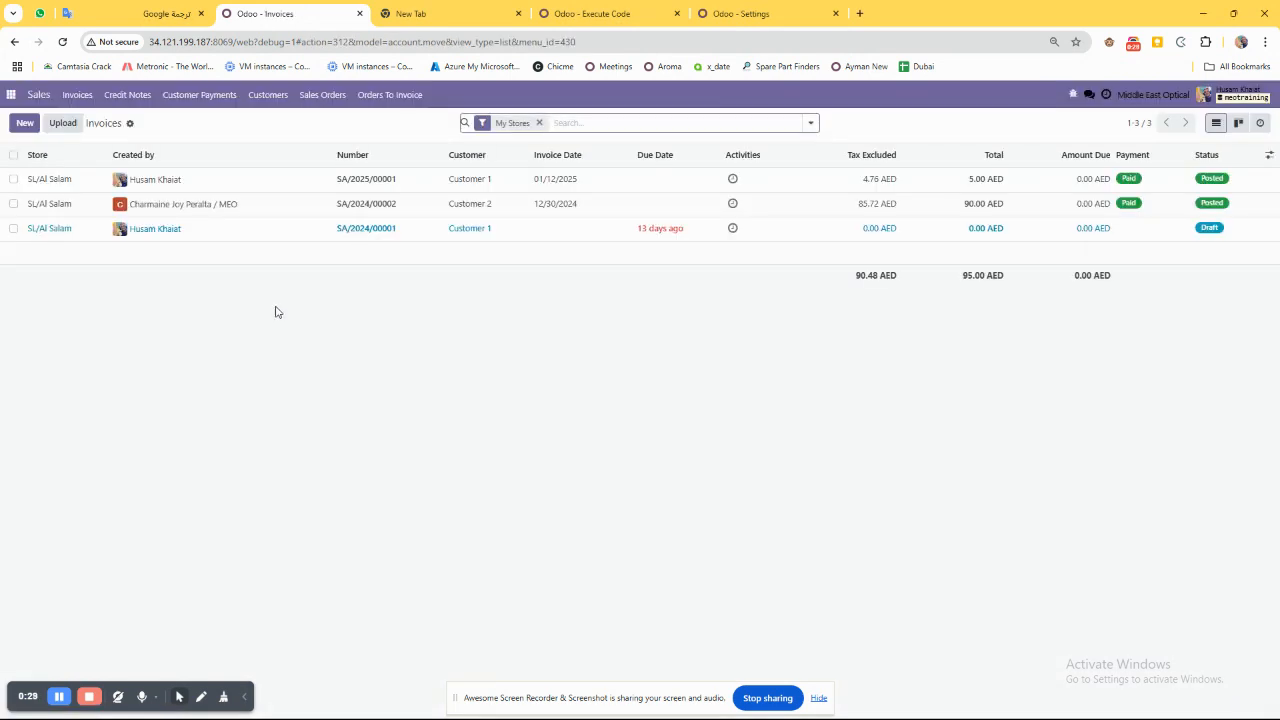
{"action": "left_click", "coordinate": [82, 95]}
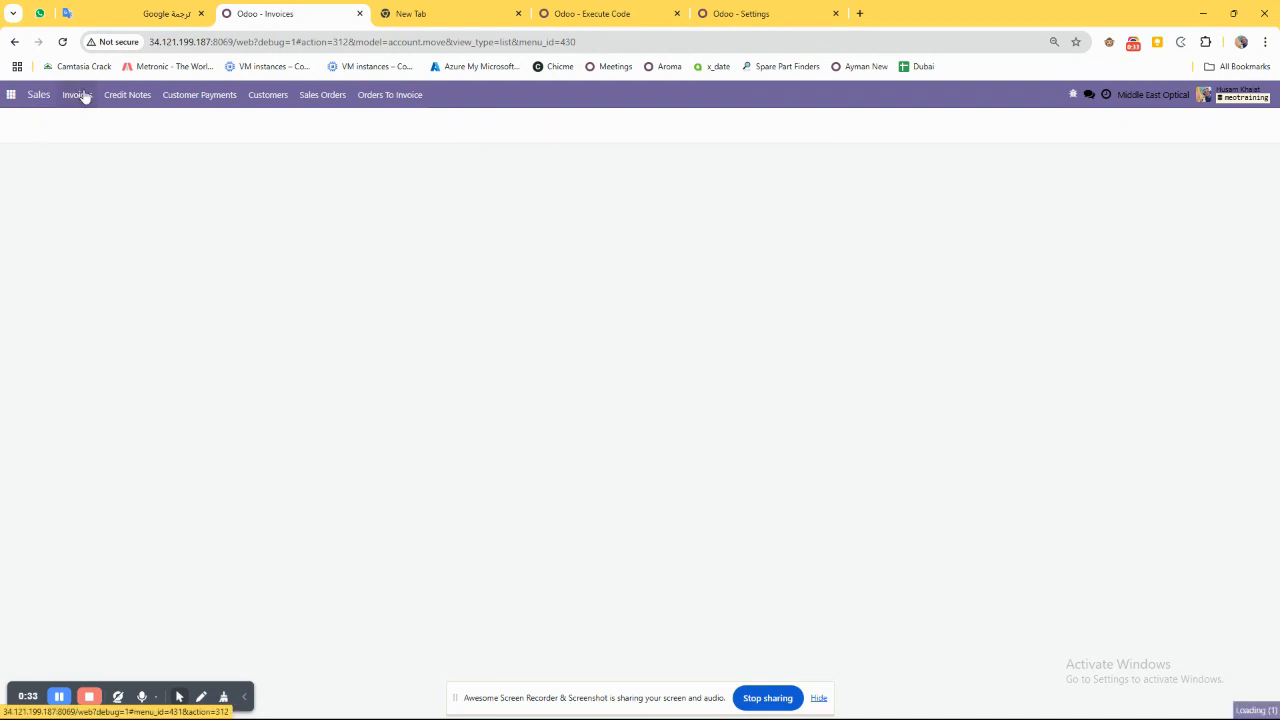
{"action": "left_click", "coordinate": [24, 123]}
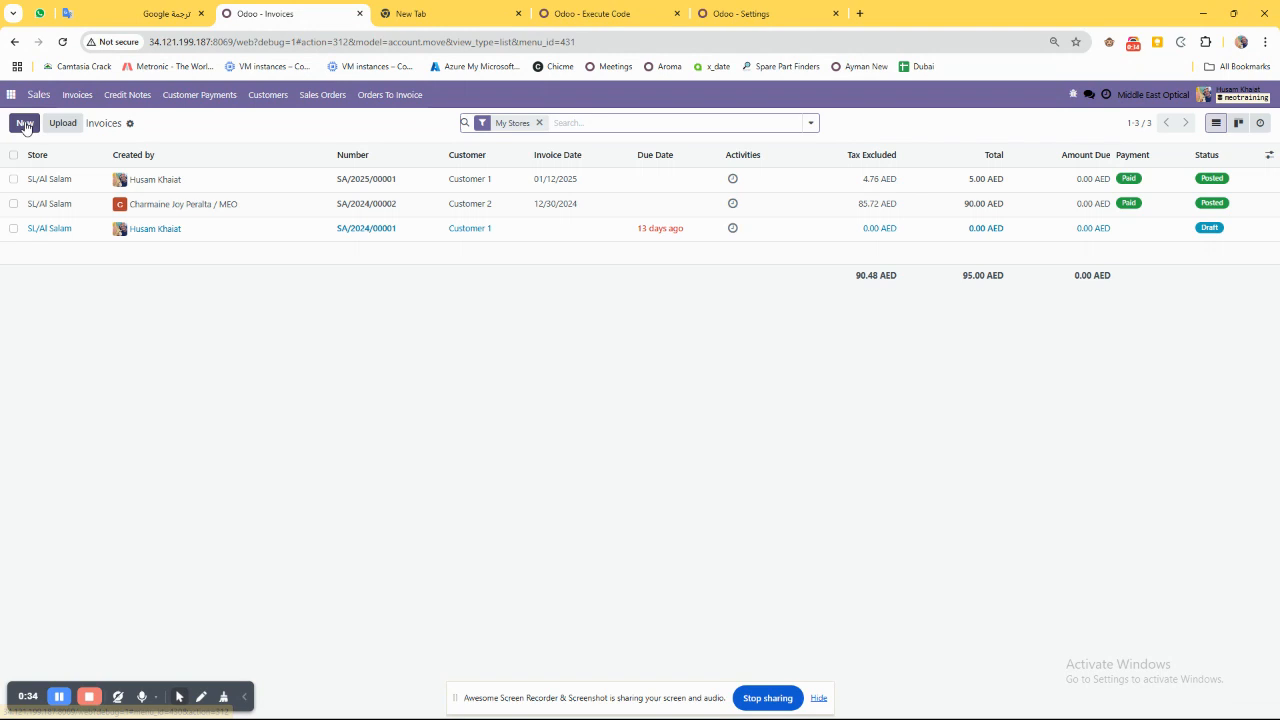
{"action": "left_click", "coordinate": [153, 265]}
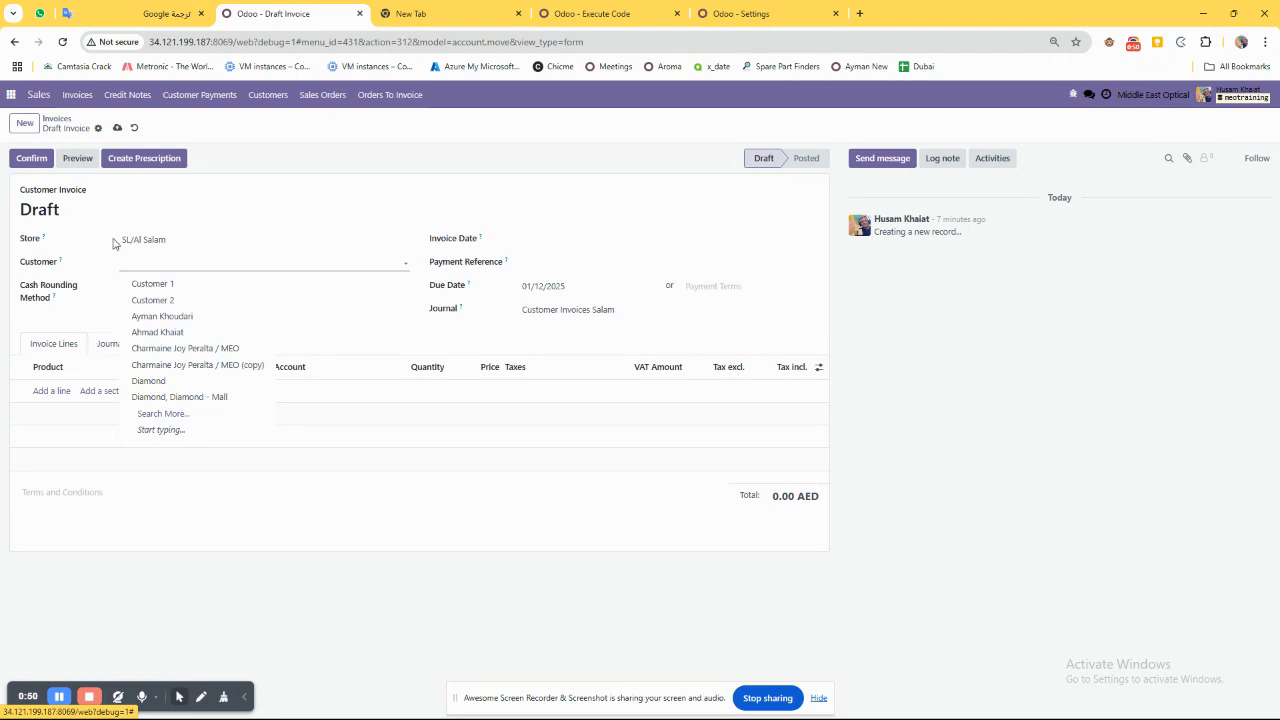
{"action": "left_click", "coordinate": [134, 128]}
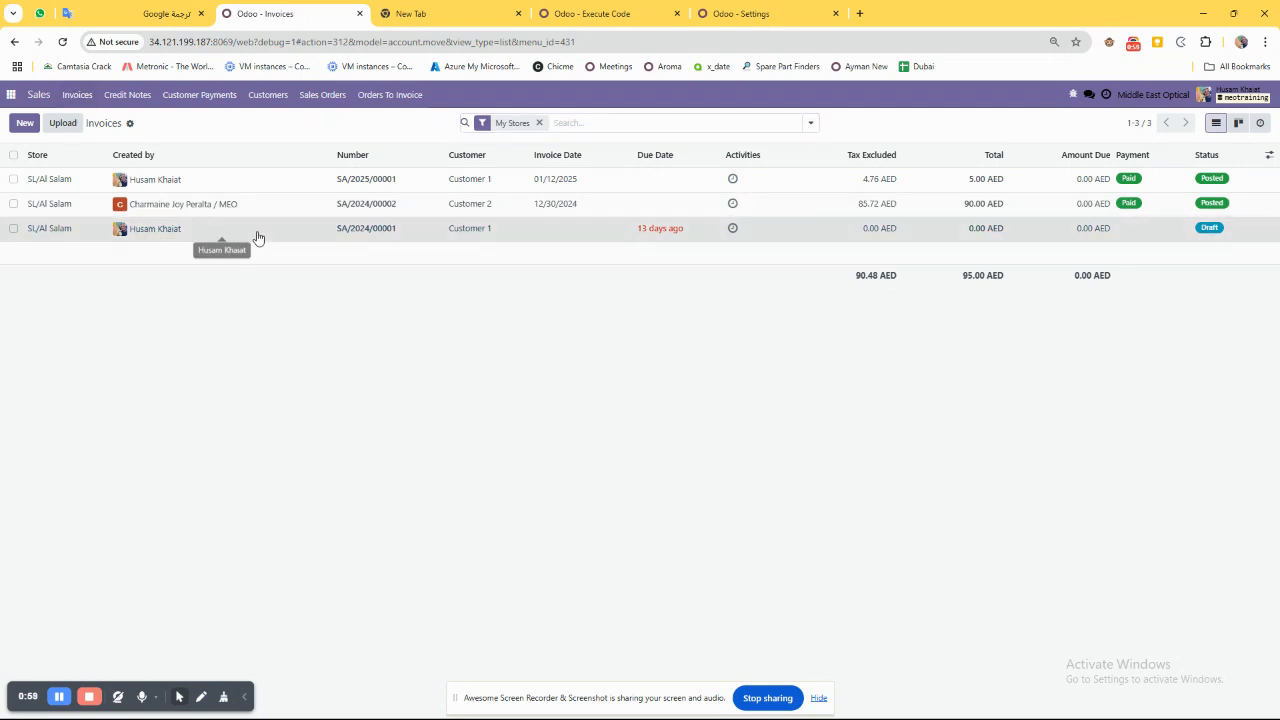
View Customer 1's draft invoice, return to the home dashboard and enlarge the page.
{"action": "left_click", "coordinate": [190, 231]}
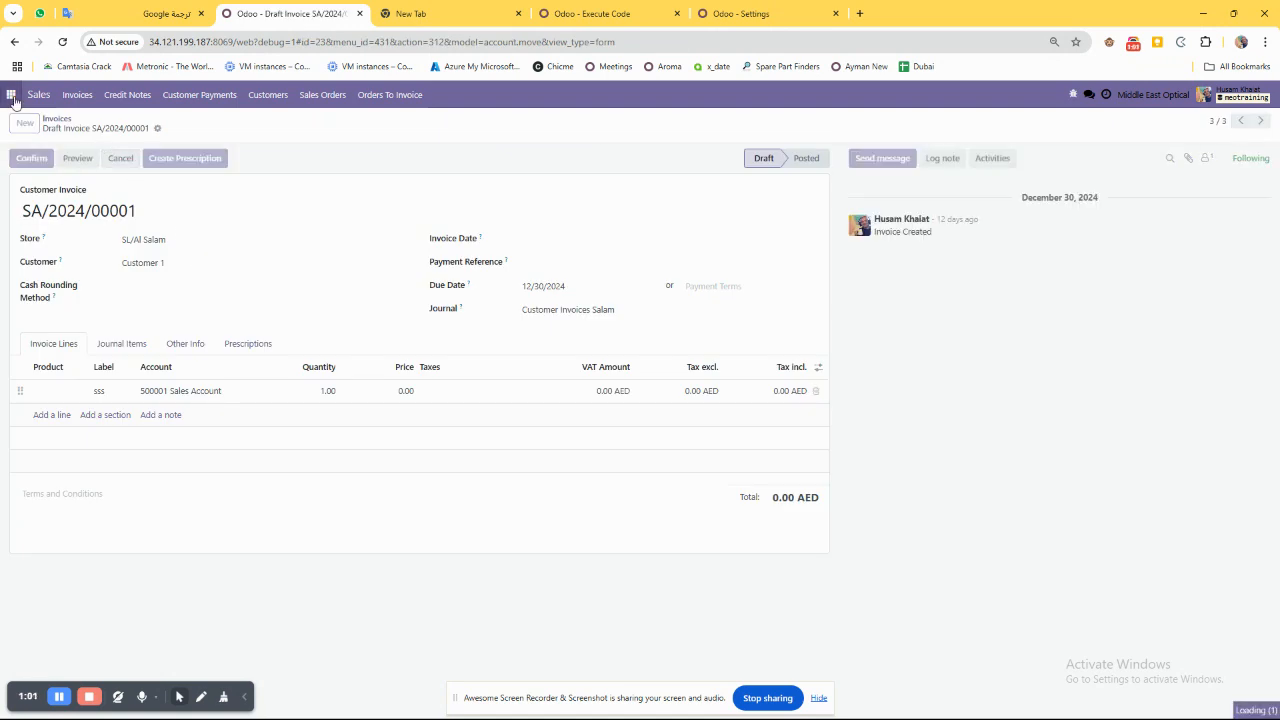
{"action": "left_click", "coordinate": [11, 94]}
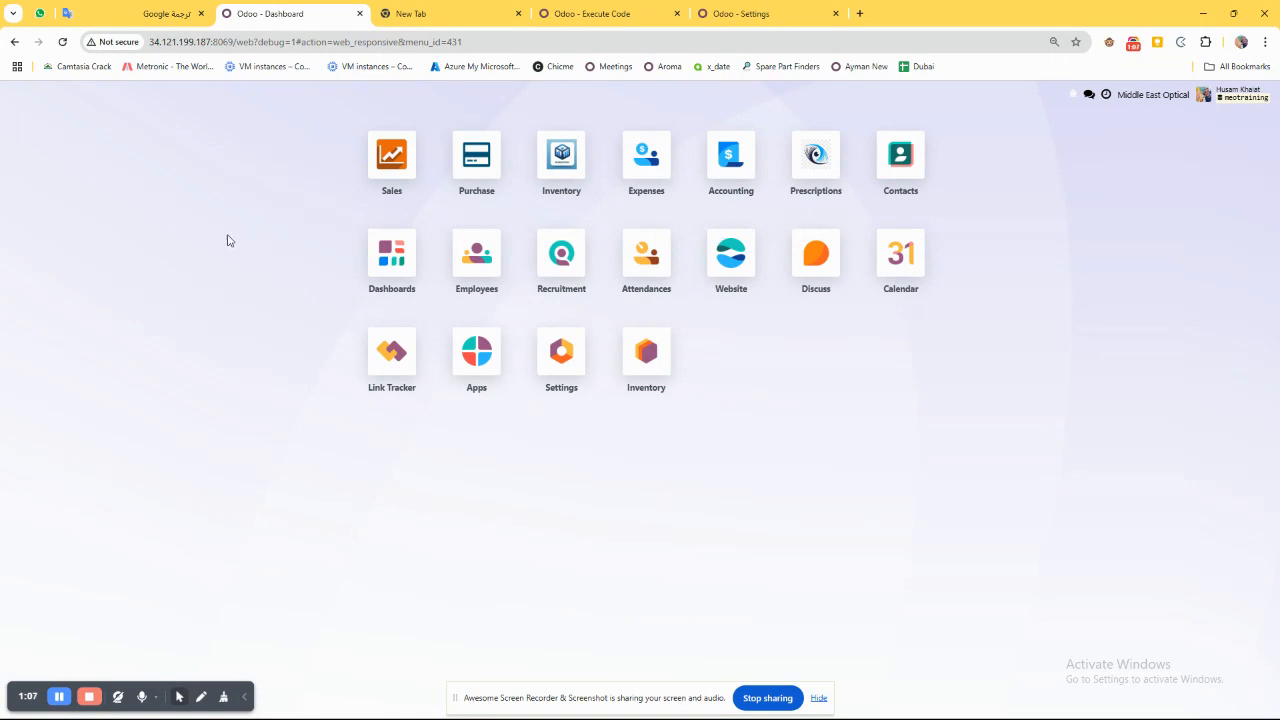
{"action": "key", "text": "ctrl+plus"}
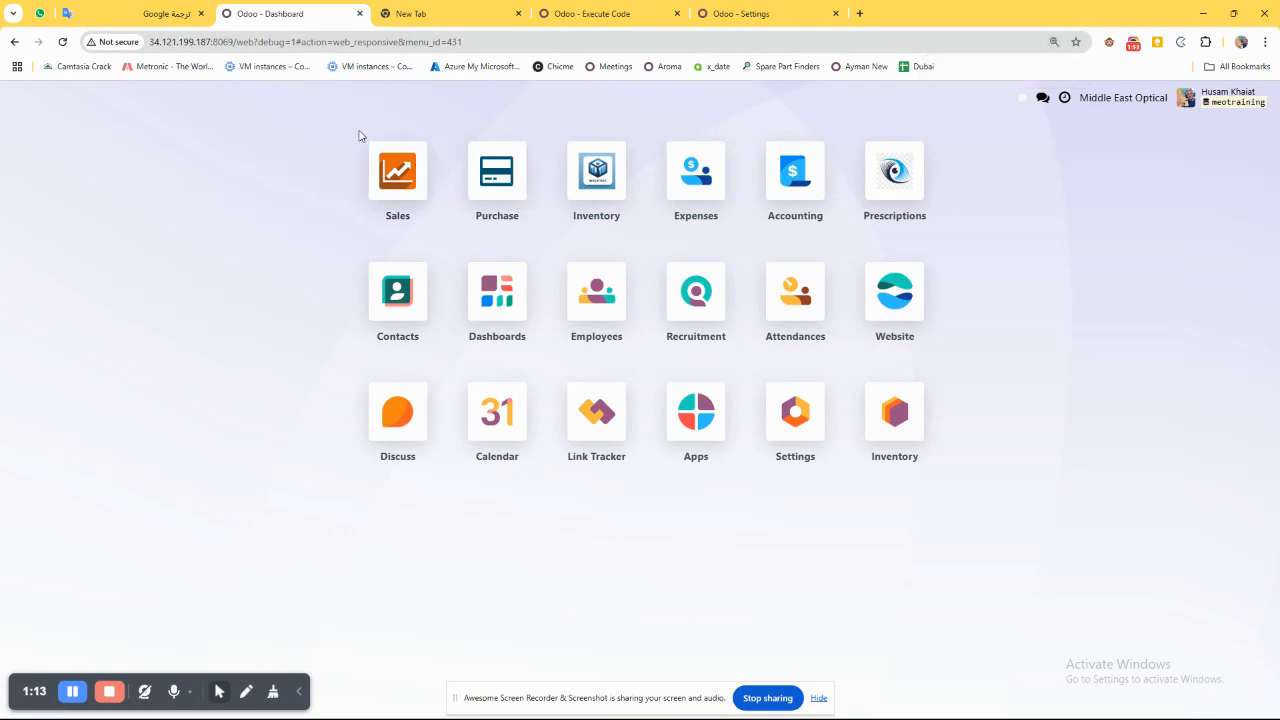
Open the Sales Orders list in the Sales app and look over the existing order.
{"action": "left_click", "coordinate": [364, 196]}
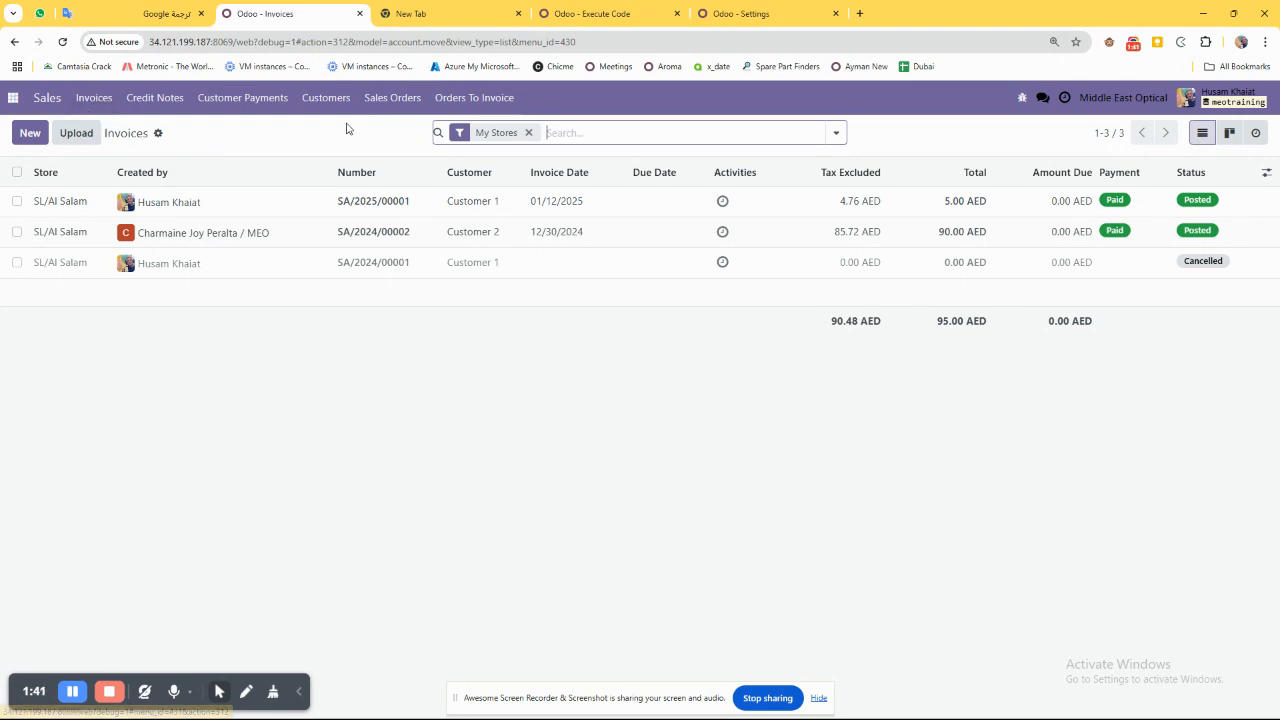
{"action": "left_click", "coordinate": [383, 112]}
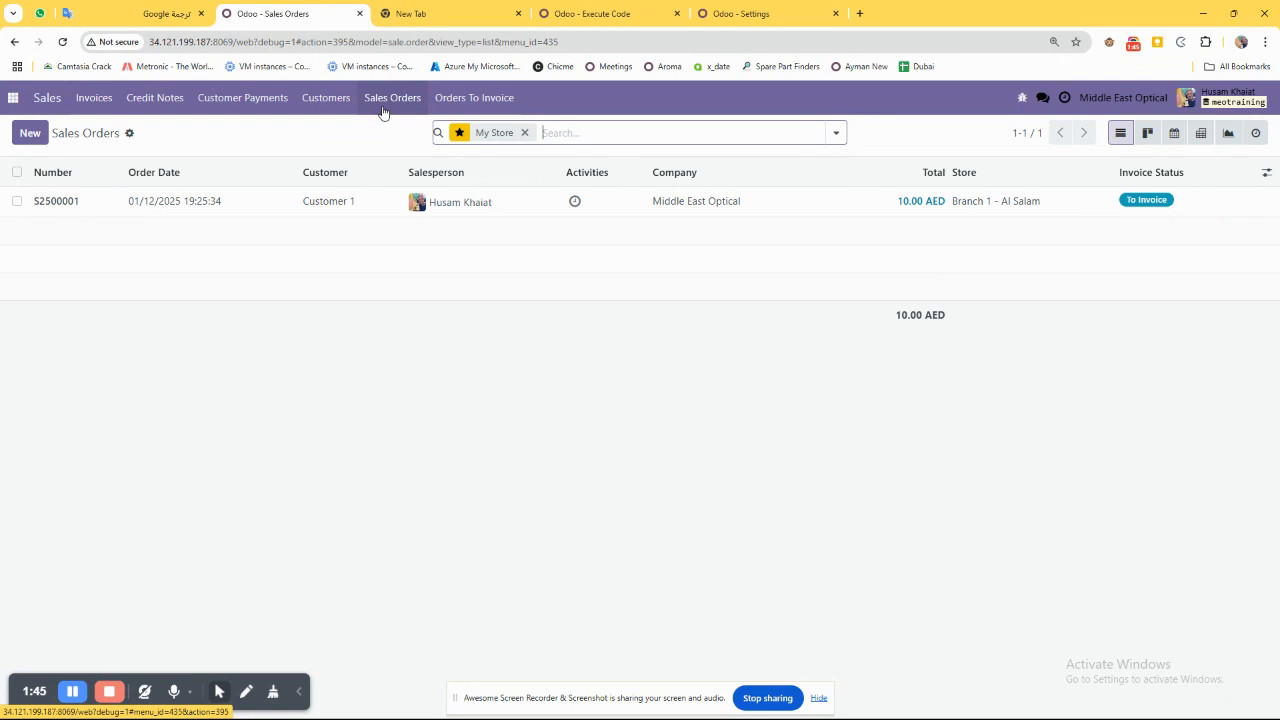
{"action": "left_click_drag", "start_coordinate": [34, 205], "coordinate": [166, 309]}
{"action": "left_click", "coordinate": [166, 309]}
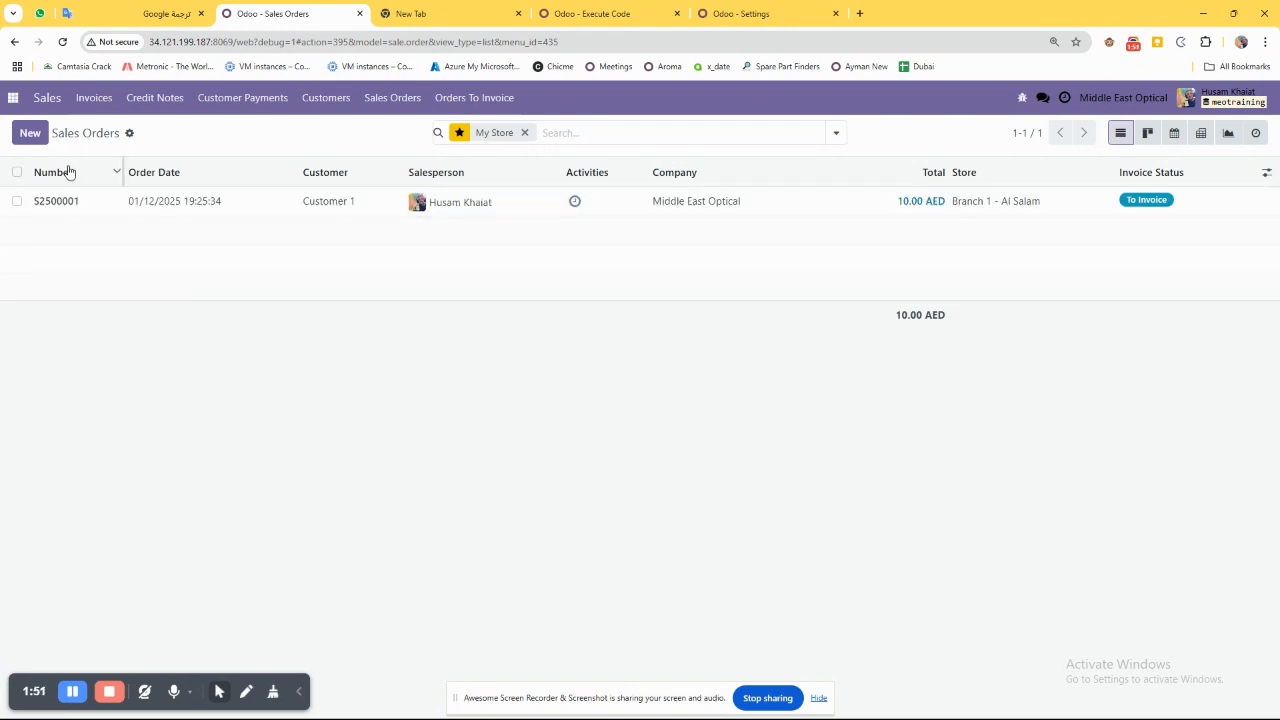
Create a new sales order for Customer 2, keeping Branch 1 - Al Salam as the warehouse.
{"action": "left_click", "coordinate": [37, 138]}
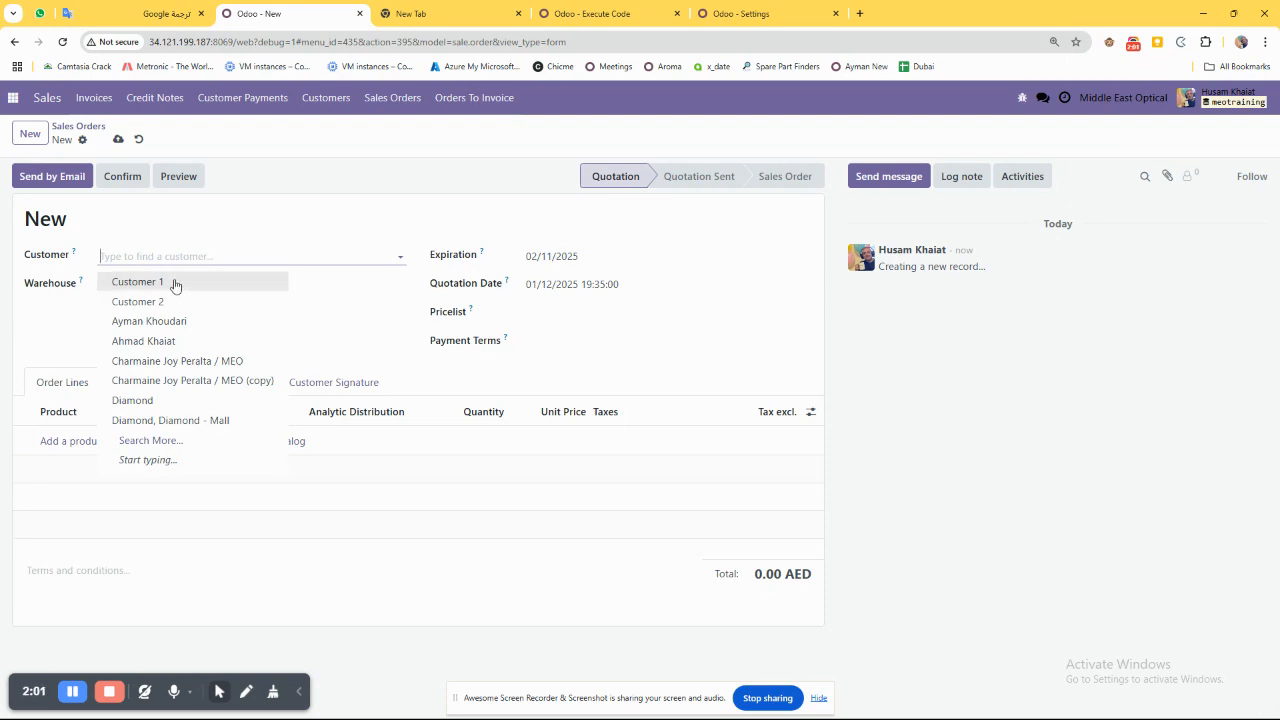
{"action": "left_click", "coordinate": [152, 301]}
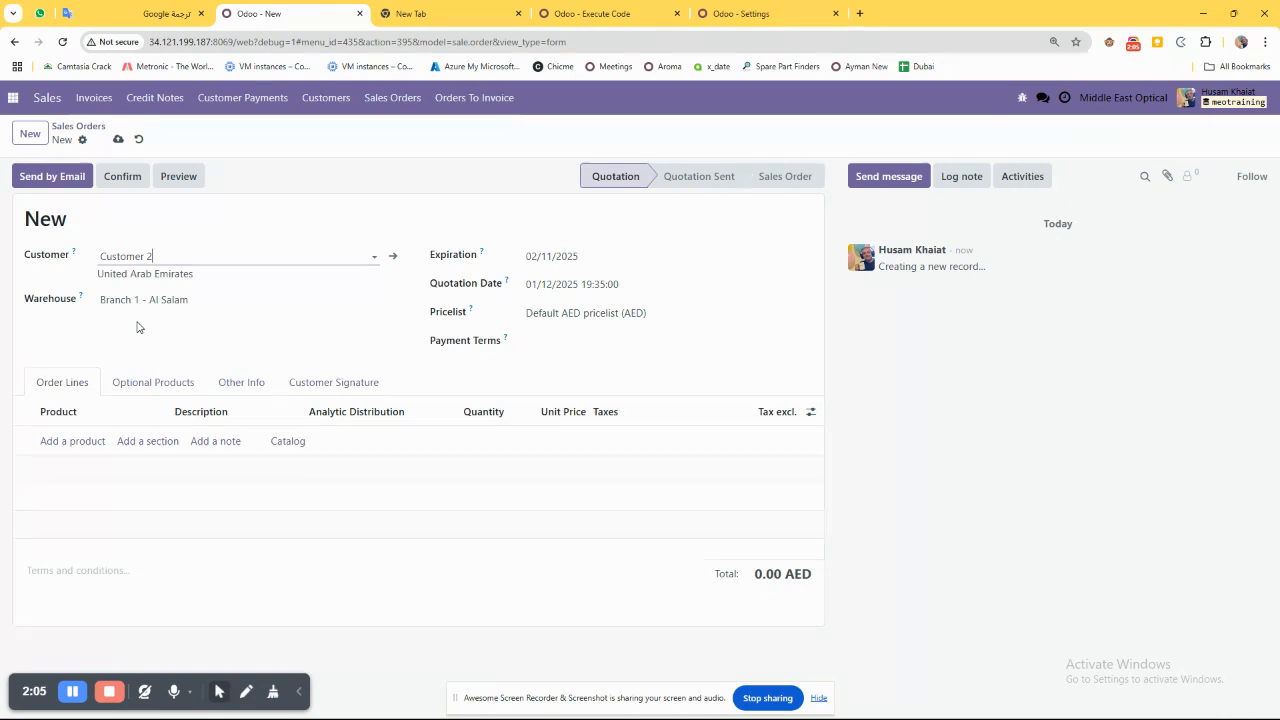
{"action": "left_click", "coordinate": [110, 302]}
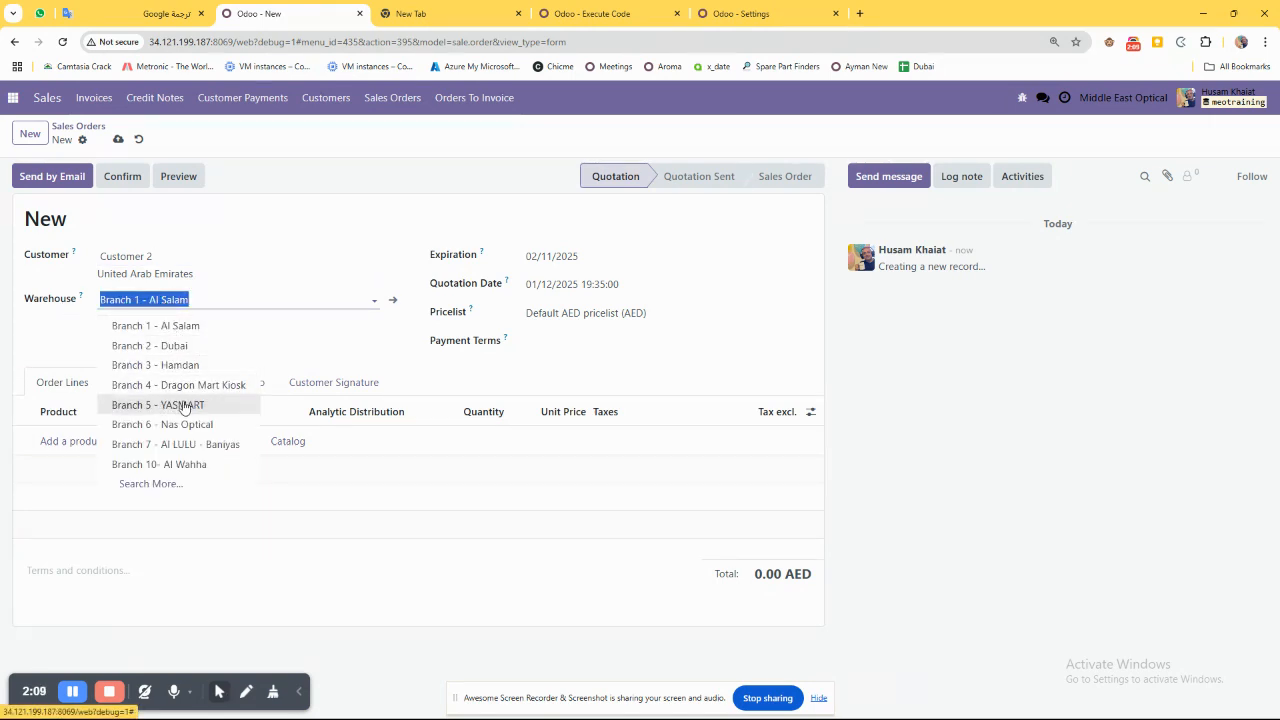
{"action": "left_click", "coordinate": [180, 299]}
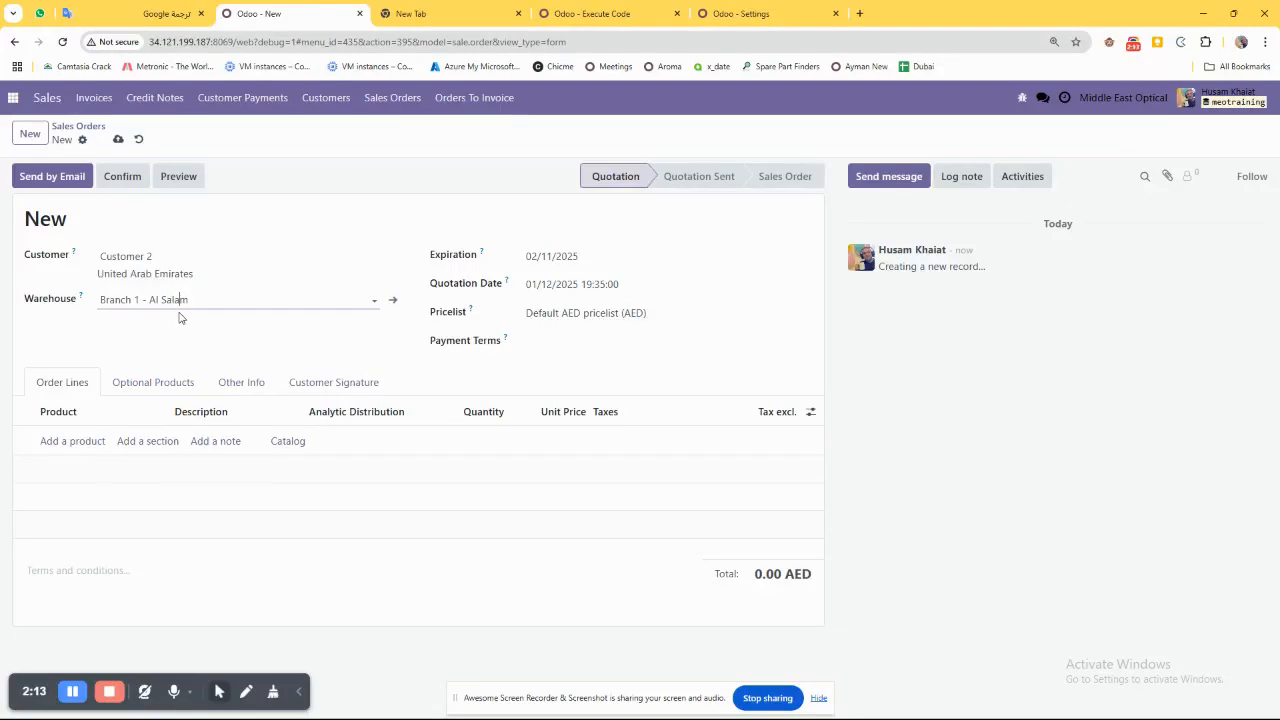
Add a product line to the order and open the full product search for it.
{"action": "left_click", "coordinate": [70, 441]}
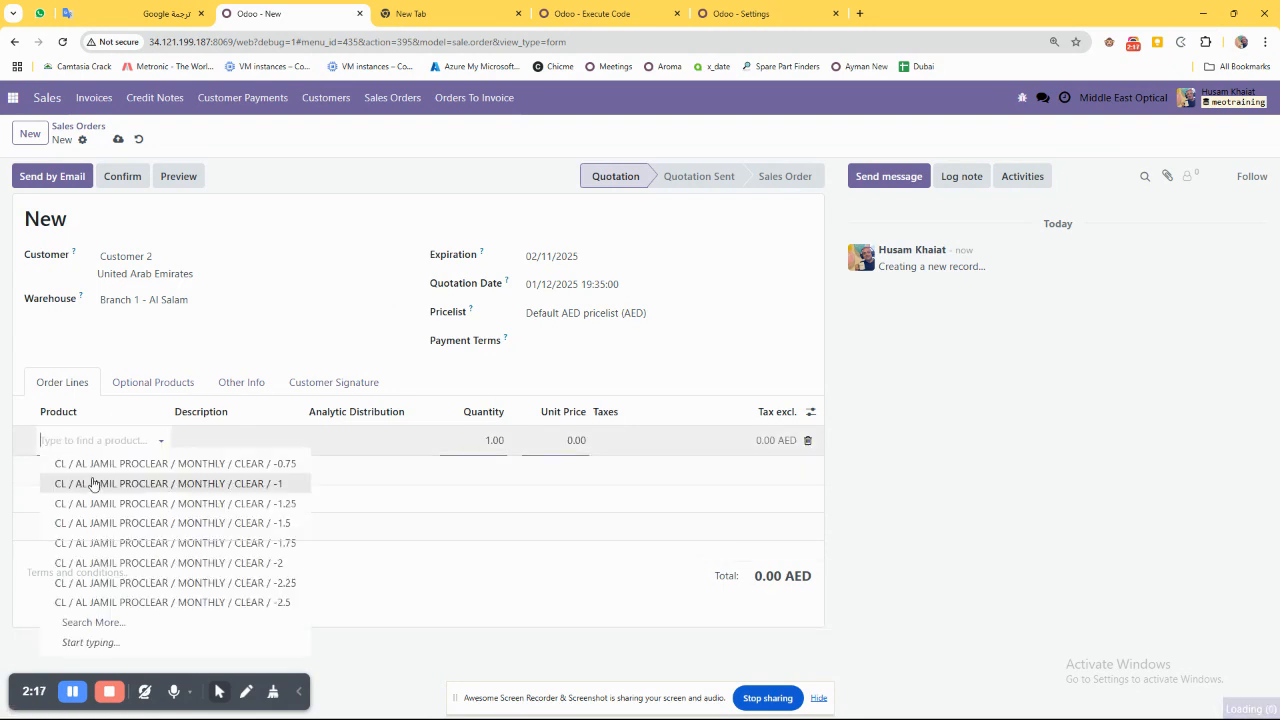
{"action": "left_click", "coordinate": [103, 626]}
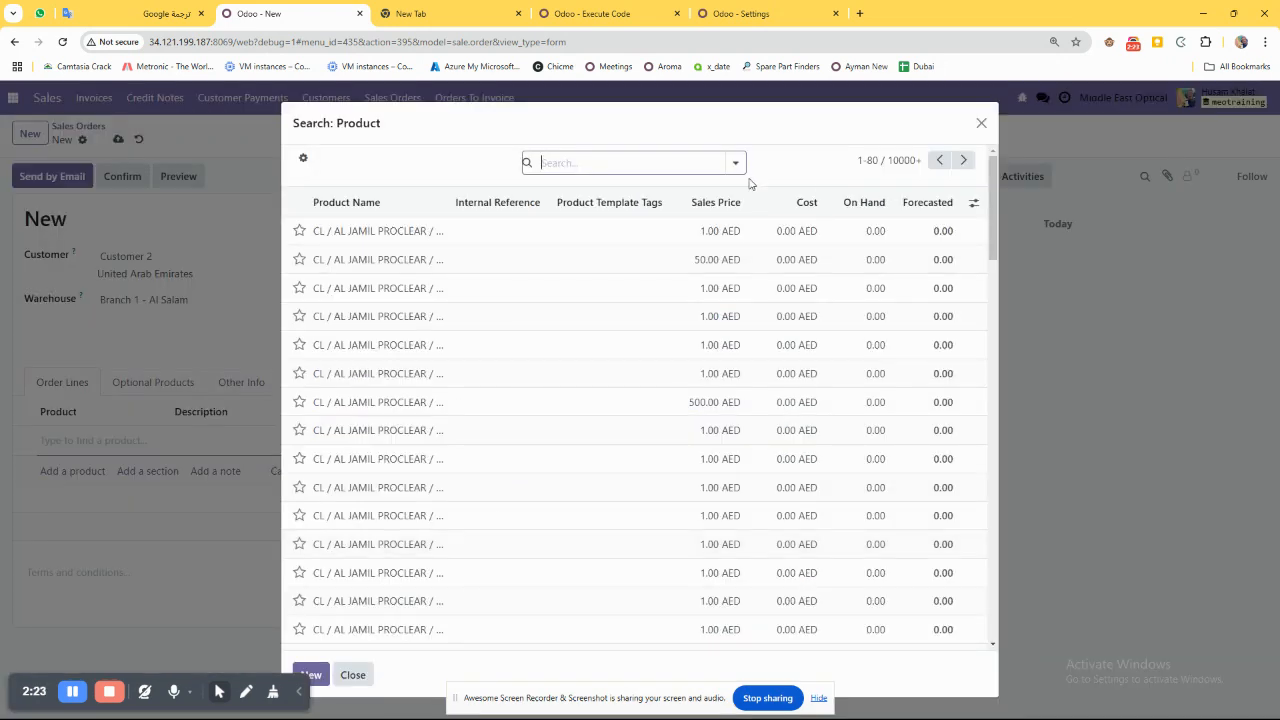
{"action": "left_click", "coordinate": [736, 162]}
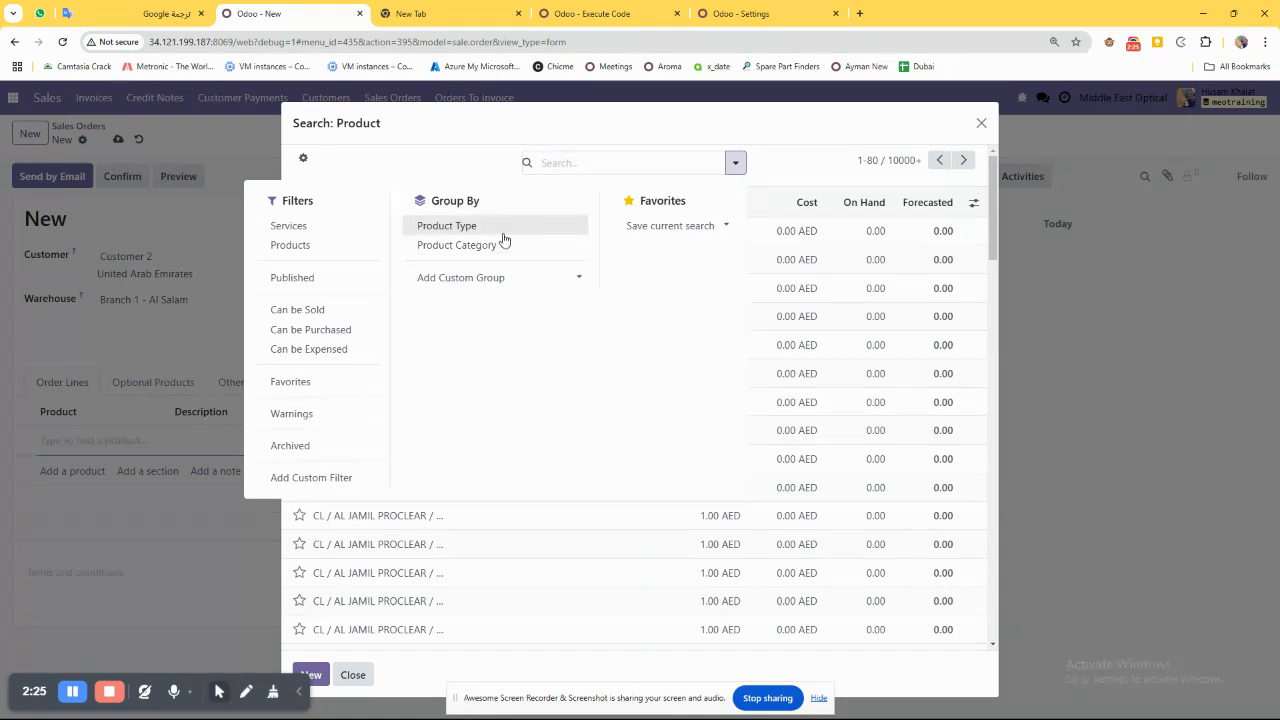
{"action": "left_click", "coordinate": [576, 164]}
{"action": "type", "text": "o"}
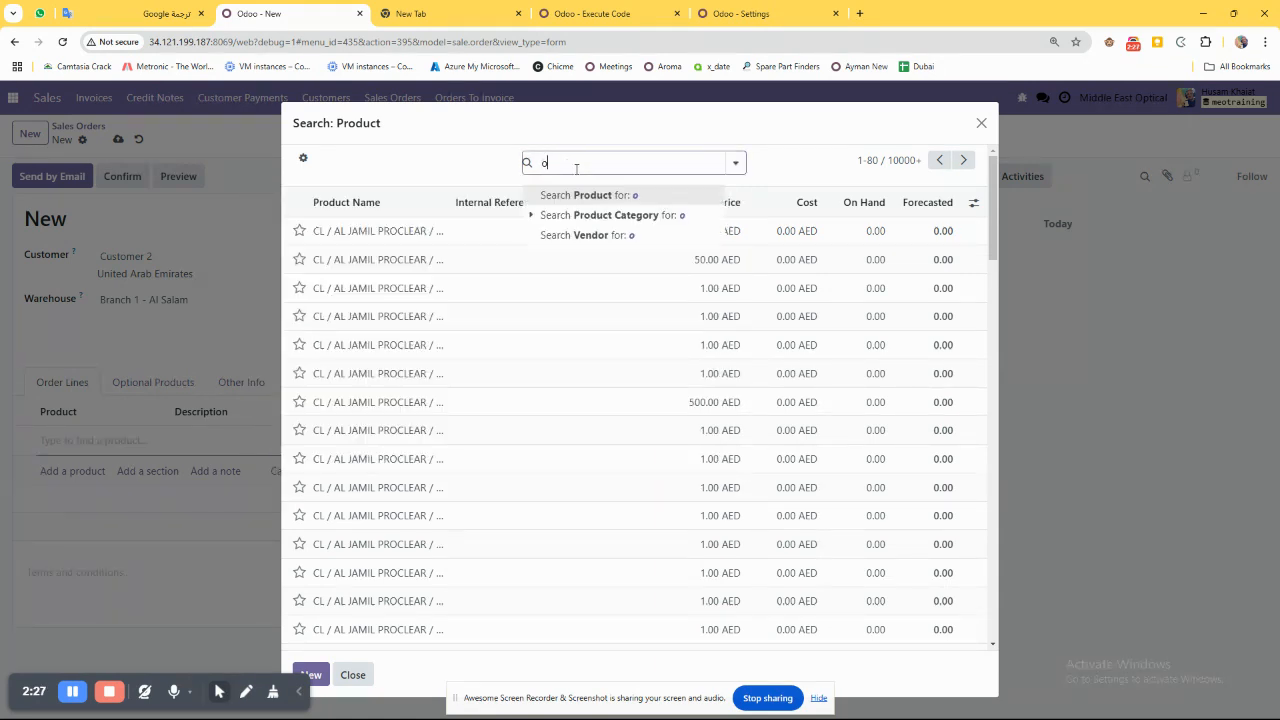
{"action": "type", "text": "rdered"}
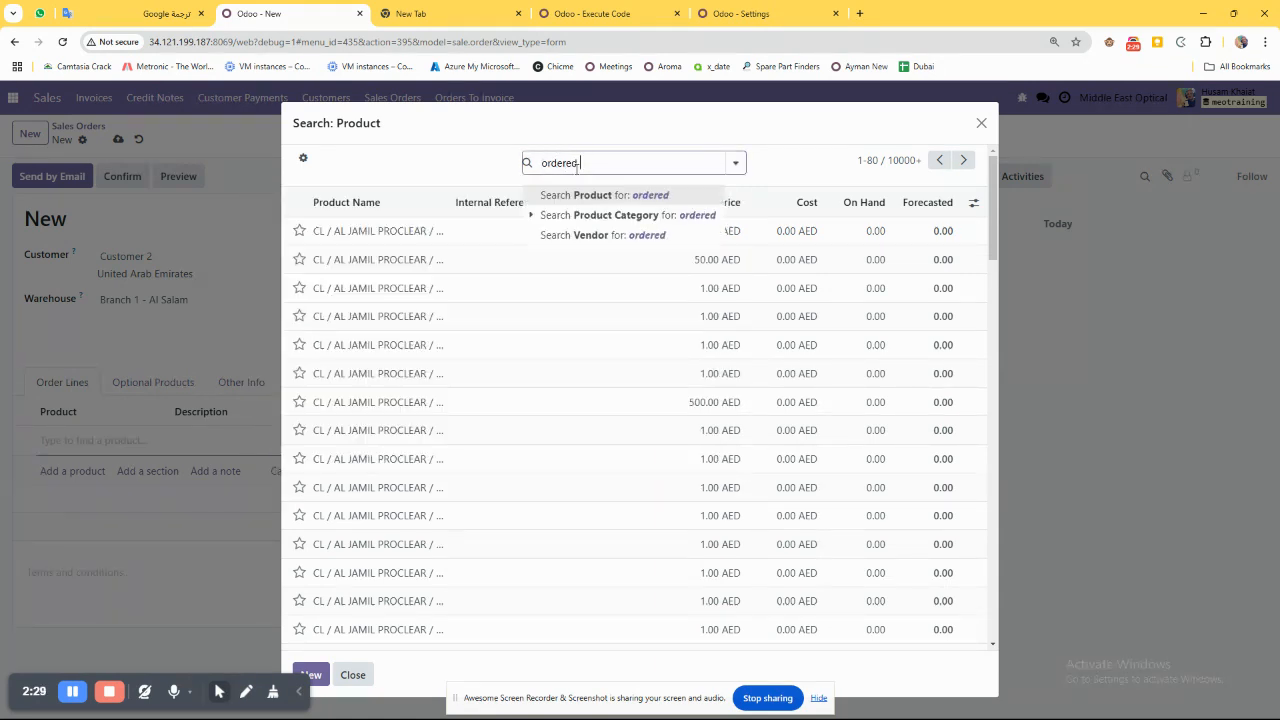
{"action": "type", "text": " le"}
{"action": "left_click", "coordinate": [581, 192]}
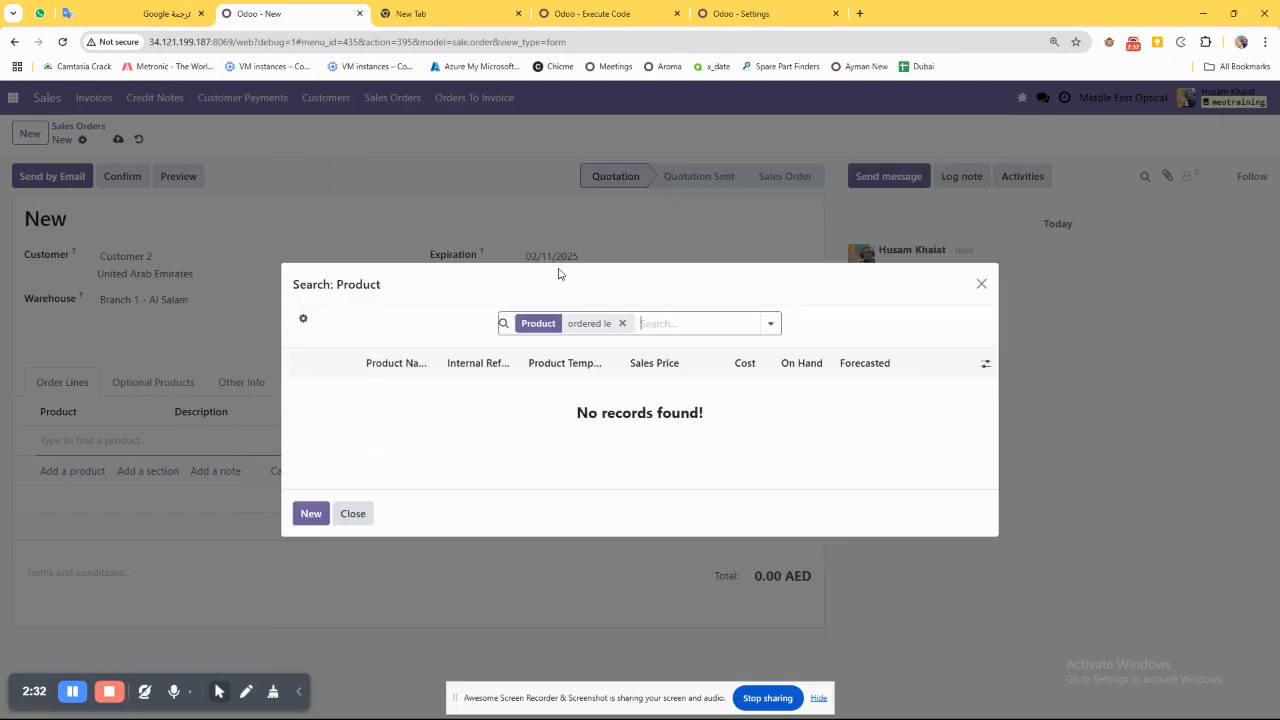
{"action": "left_click", "coordinate": [622, 323]}
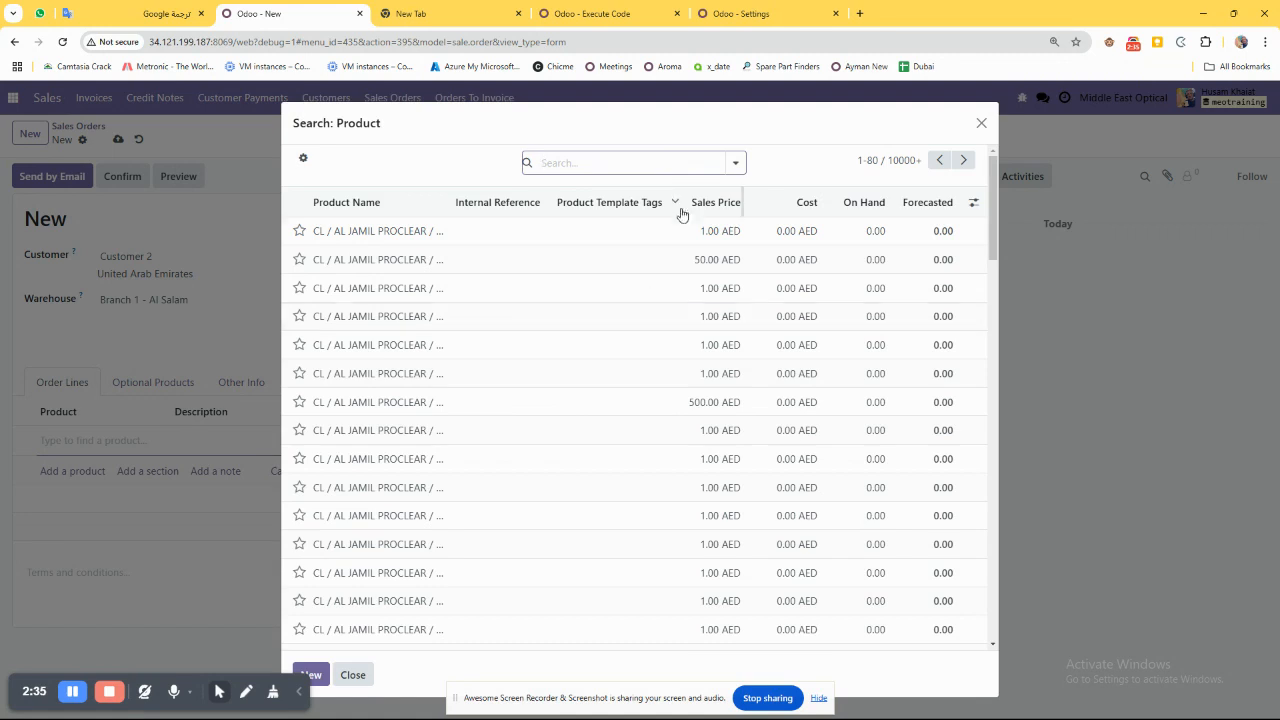
Widen the product names, search for "OL /" and pick OL / CASTO / NEO / FSV / 1.6 / BLUE ME for the order line.
{"action": "left_click_drag", "start_coordinate": [450, 202], "coordinate": [594, 203]}
{"action": "left_click", "coordinate": [583, 166]}
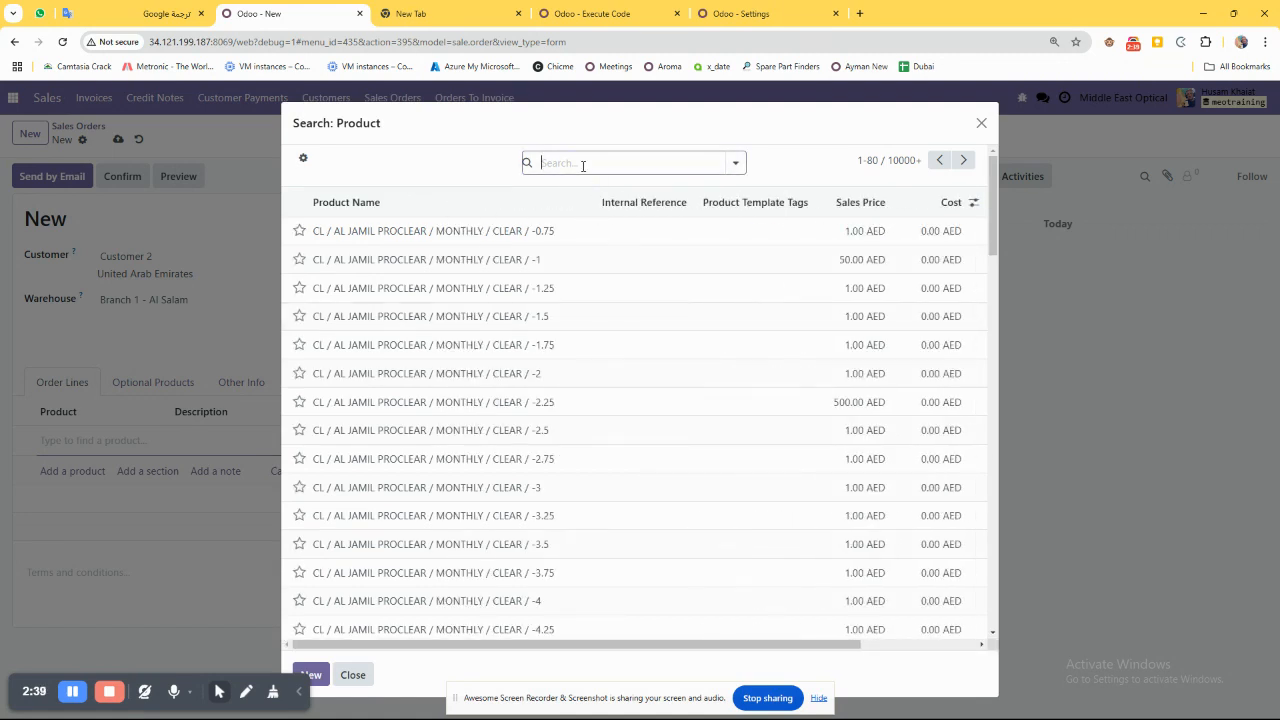
{"action": "type", "text": "OL /"}
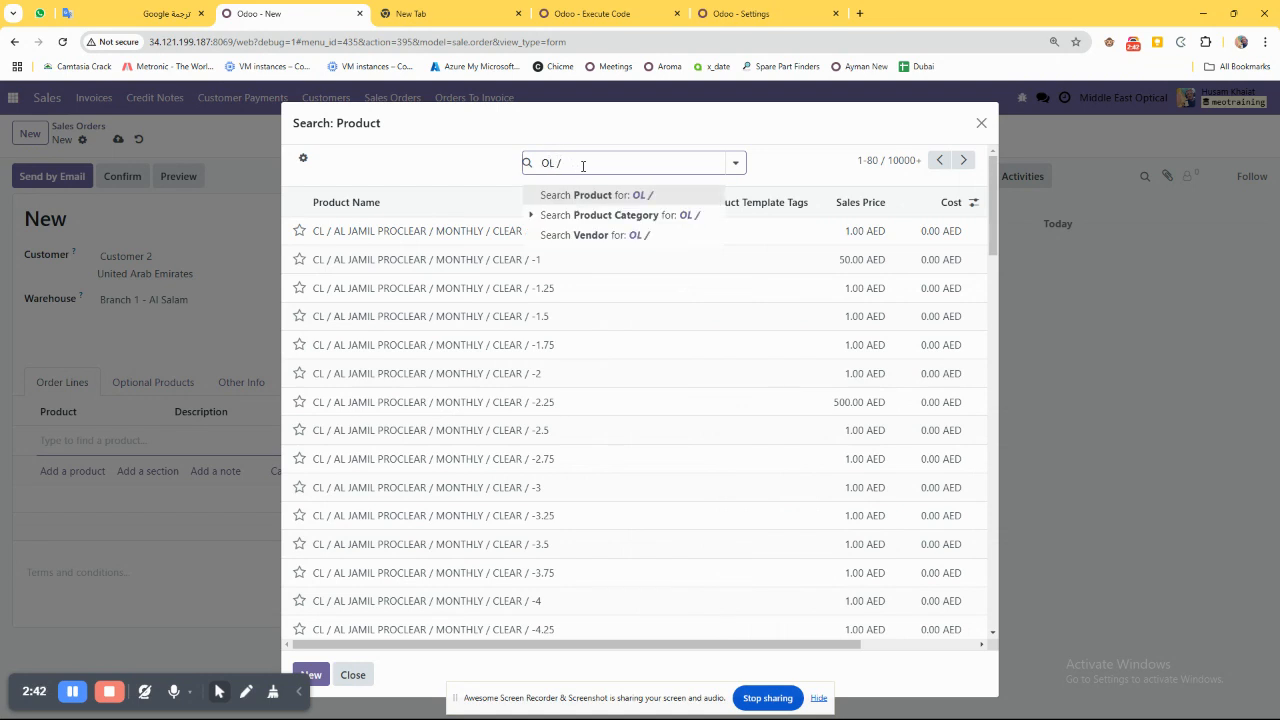
{"action": "key", "text": "Return"}
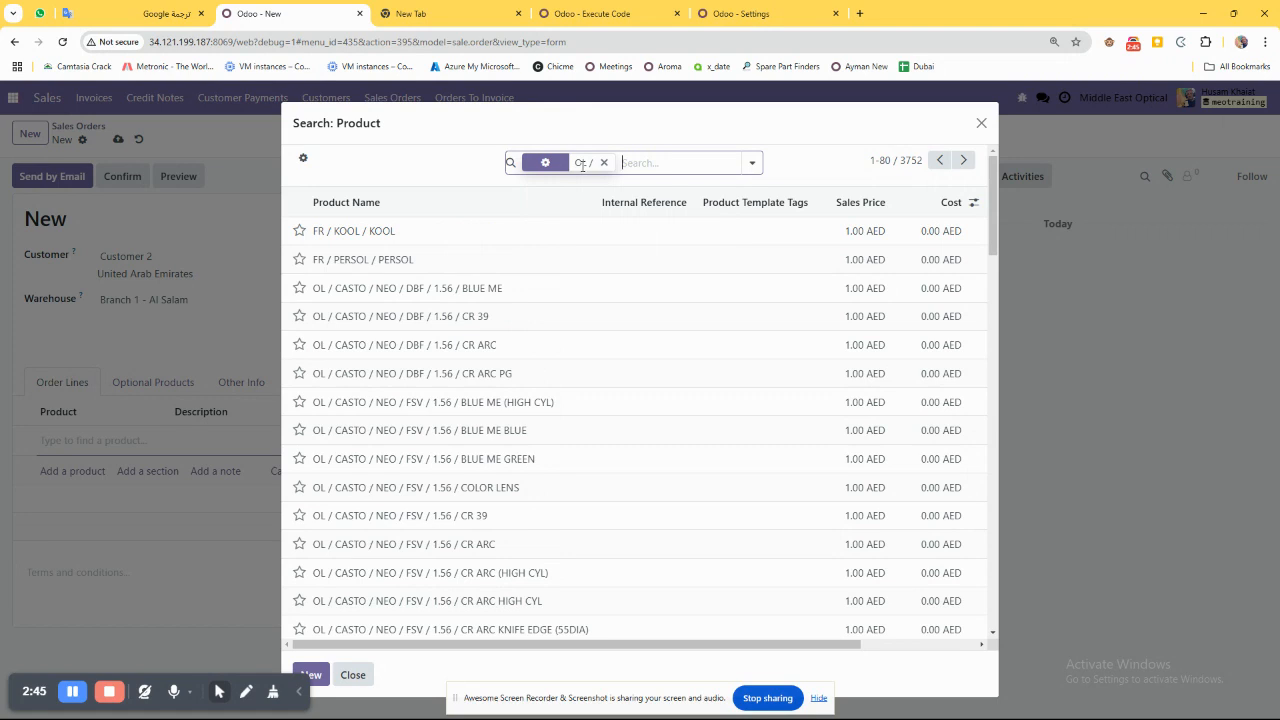
{"action": "scroll", "coordinate": [450, 390], "scroll_direction": "down", "scroll_amount": 6}
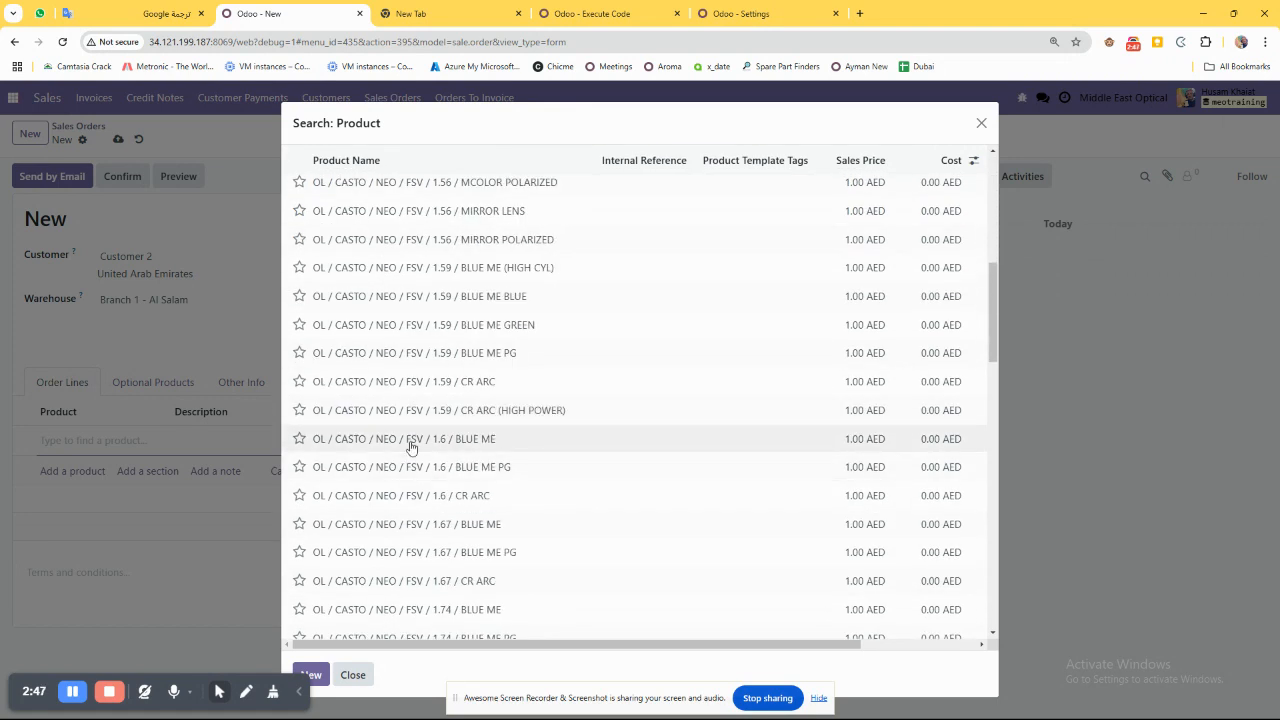
{"action": "left_click", "coordinate": [410, 443]}
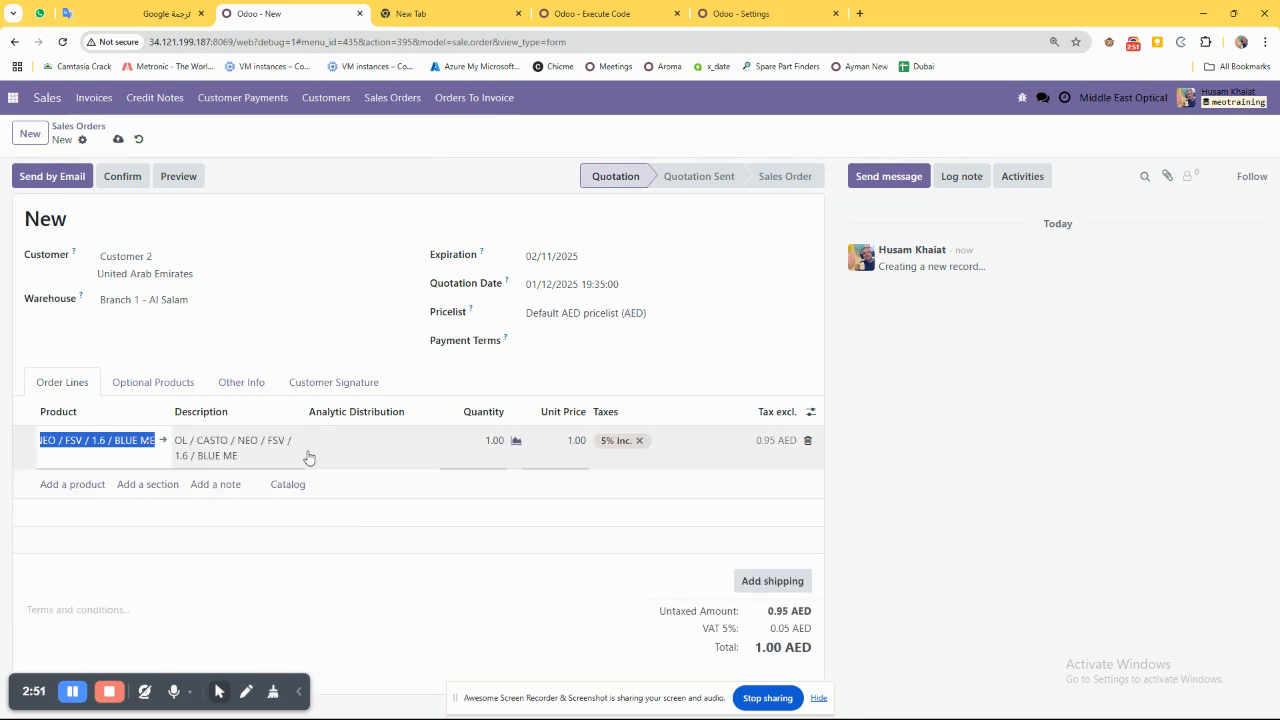
Set the lens line's quantity to 2 and its unit price to 300.
{"action": "left_click", "coordinate": [487, 440]}
{"action": "type", "text": "2"}
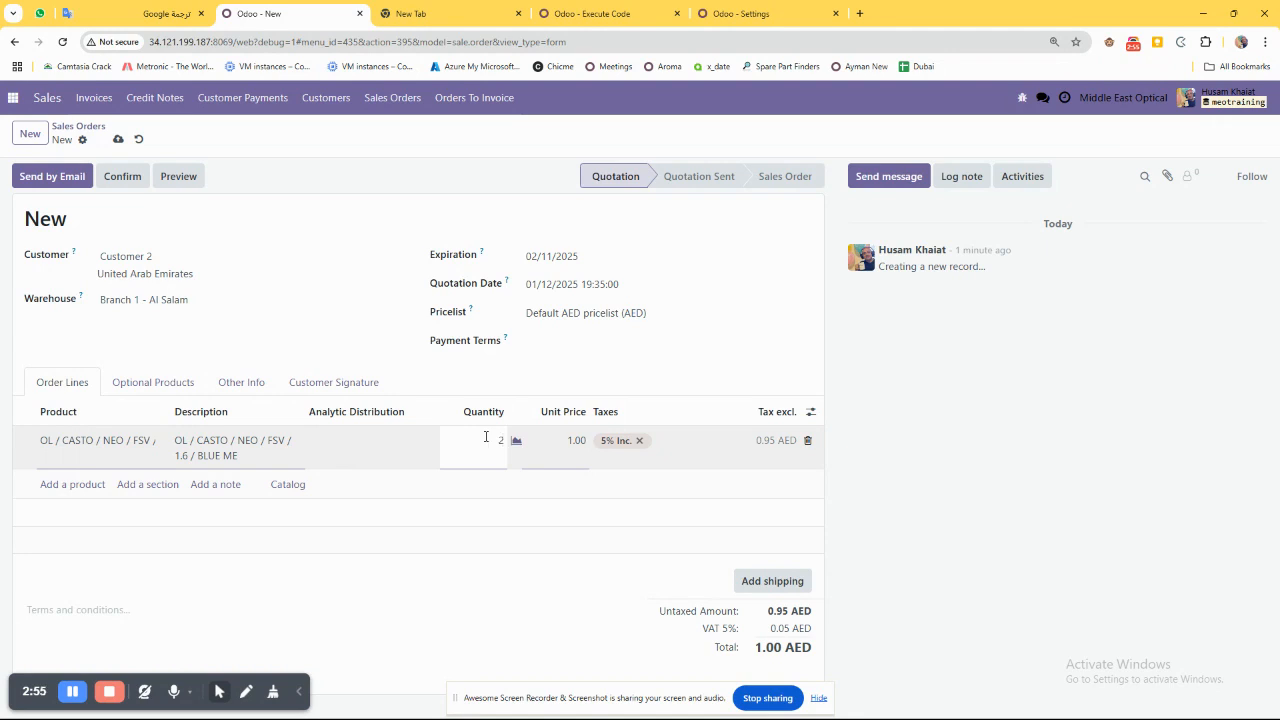
{"action": "key", "text": "Tab"}
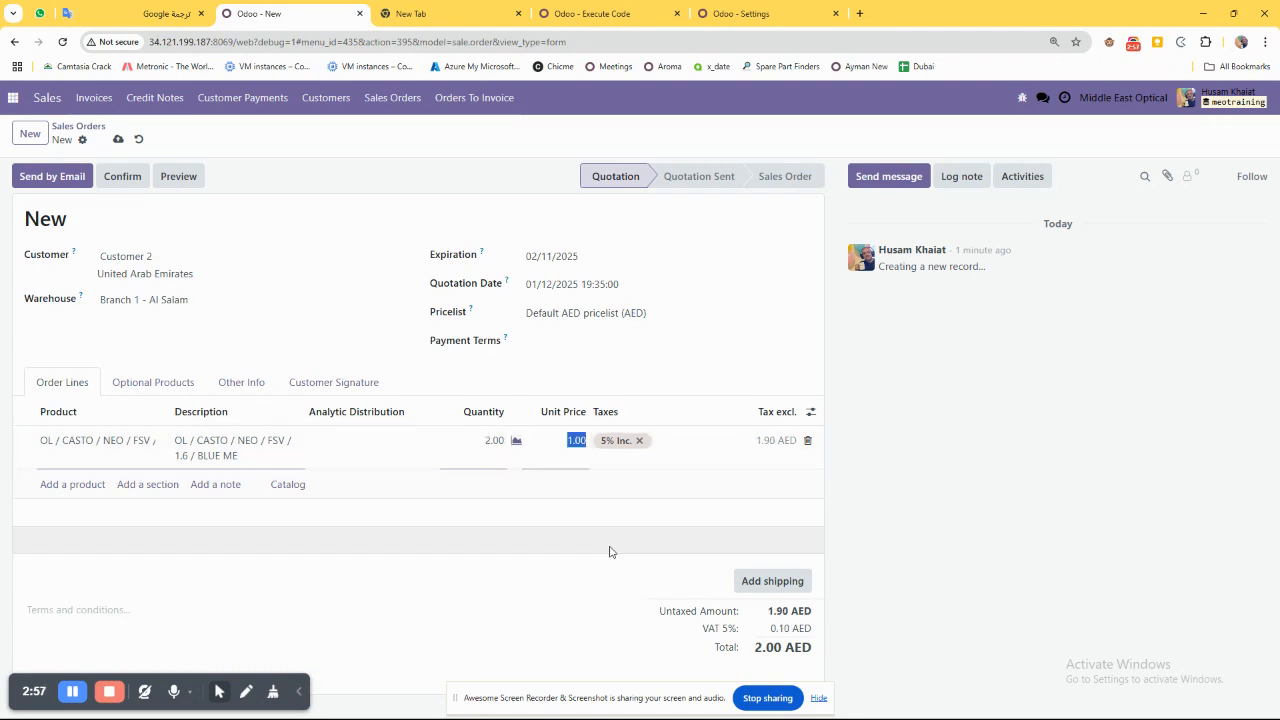
{"action": "type", "text": "300"}
{"action": "key", "text": "Tab"}
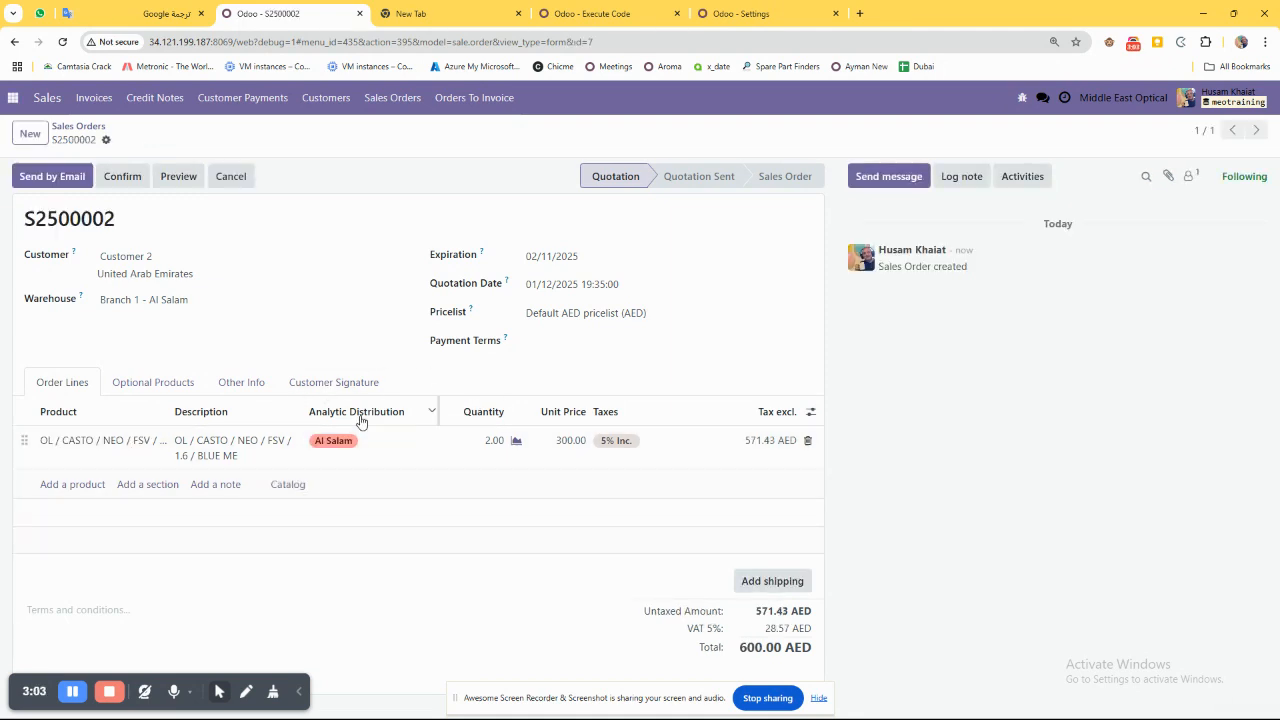
Hide the Analytic Distribution column in the order lines.
{"action": "left_click", "coordinate": [811, 412]}
{"action": "left_click", "coordinate": [689, 482]}
{"action": "double_click", "coordinate": [689, 482]}
{"action": "left_click", "coordinate": [436, 604]}
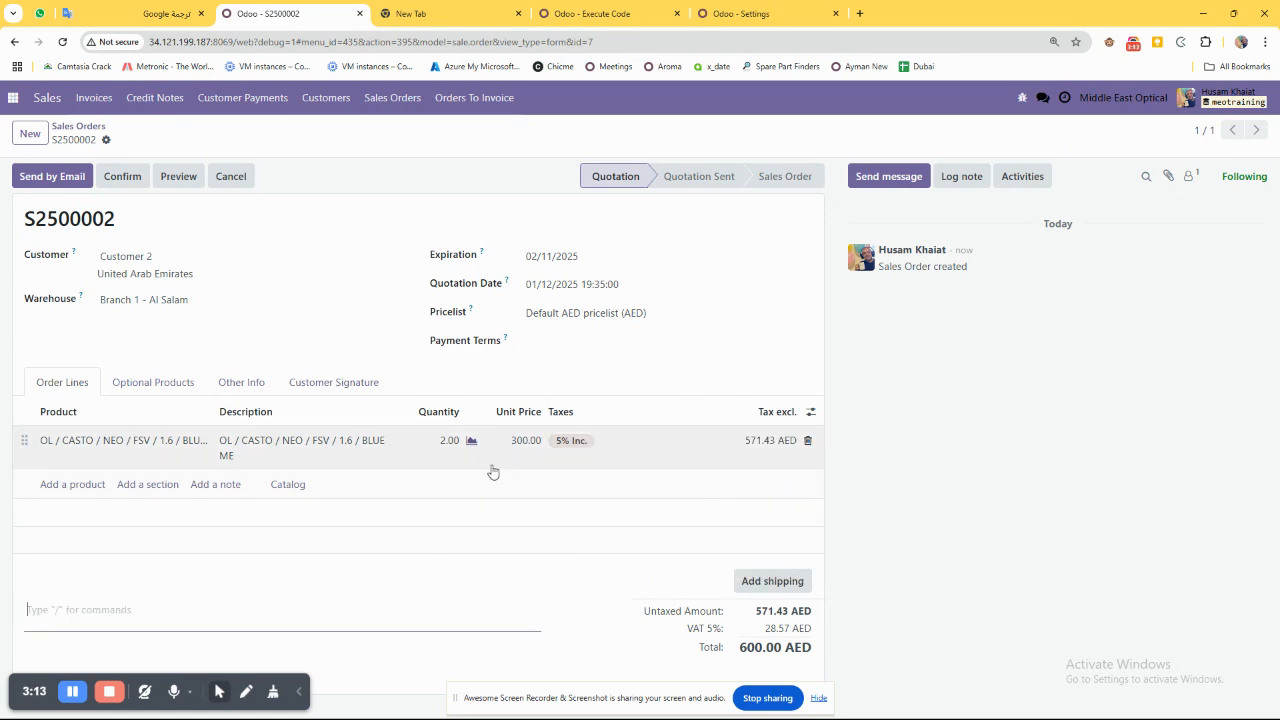
Try to confirm the quotation, read the explanation given and dismiss it.
{"action": "left_click", "coordinate": [122, 176]}
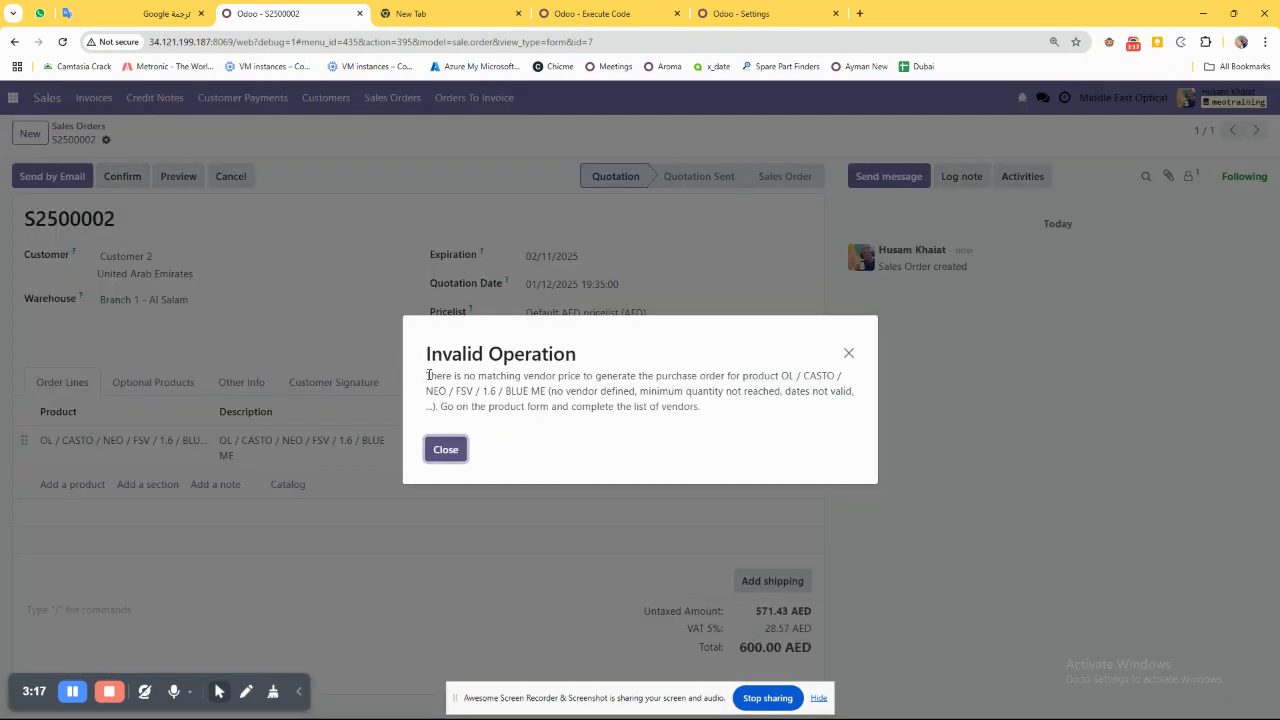
{"action": "left_click_drag", "start_coordinate": [476, 377], "coordinate": [605, 375]}
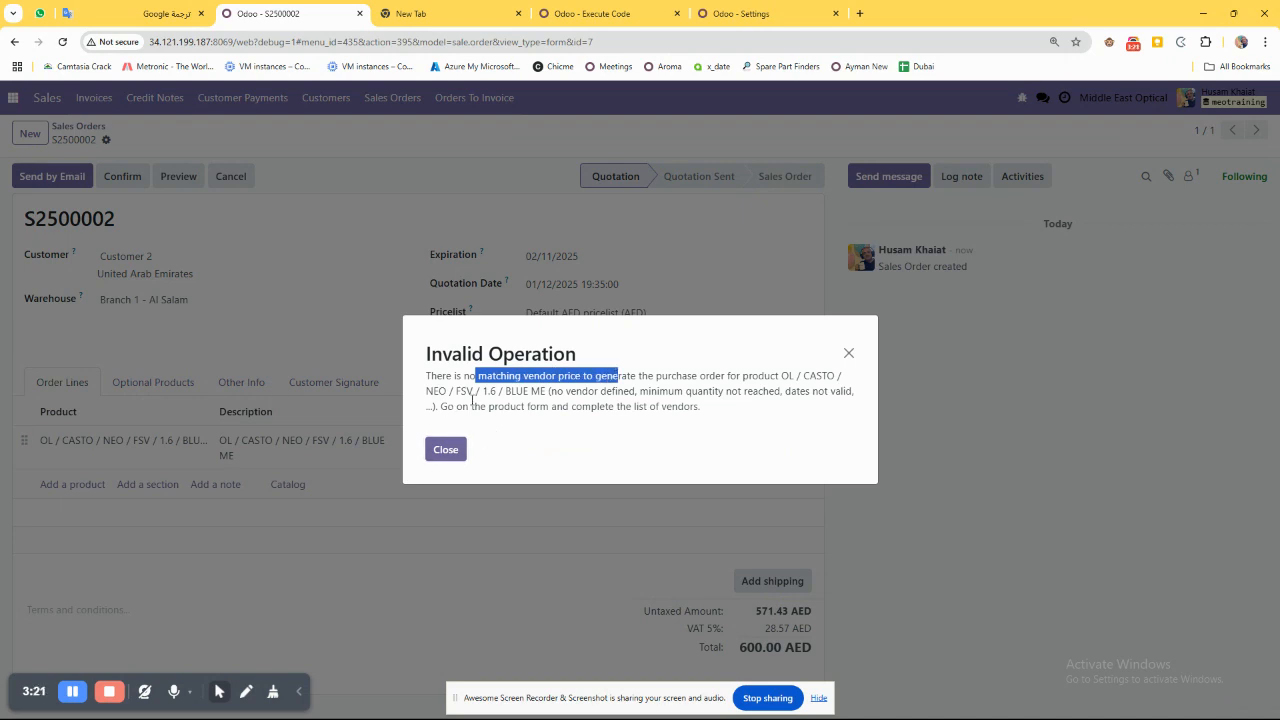
{"action": "left_click", "coordinate": [472, 400]}
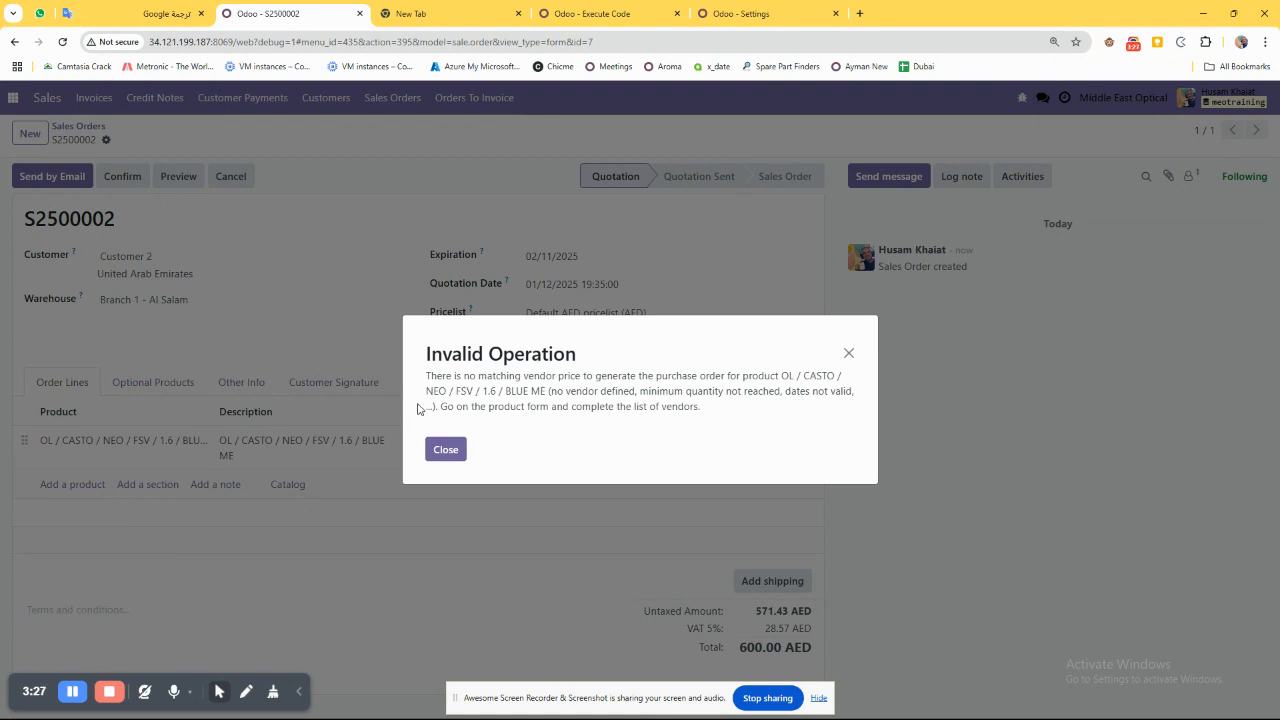
{"action": "left_click_drag", "start_coordinate": [427, 375], "coordinate": [468, 425]}
{"action": "left_click", "coordinate": [445, 452]}
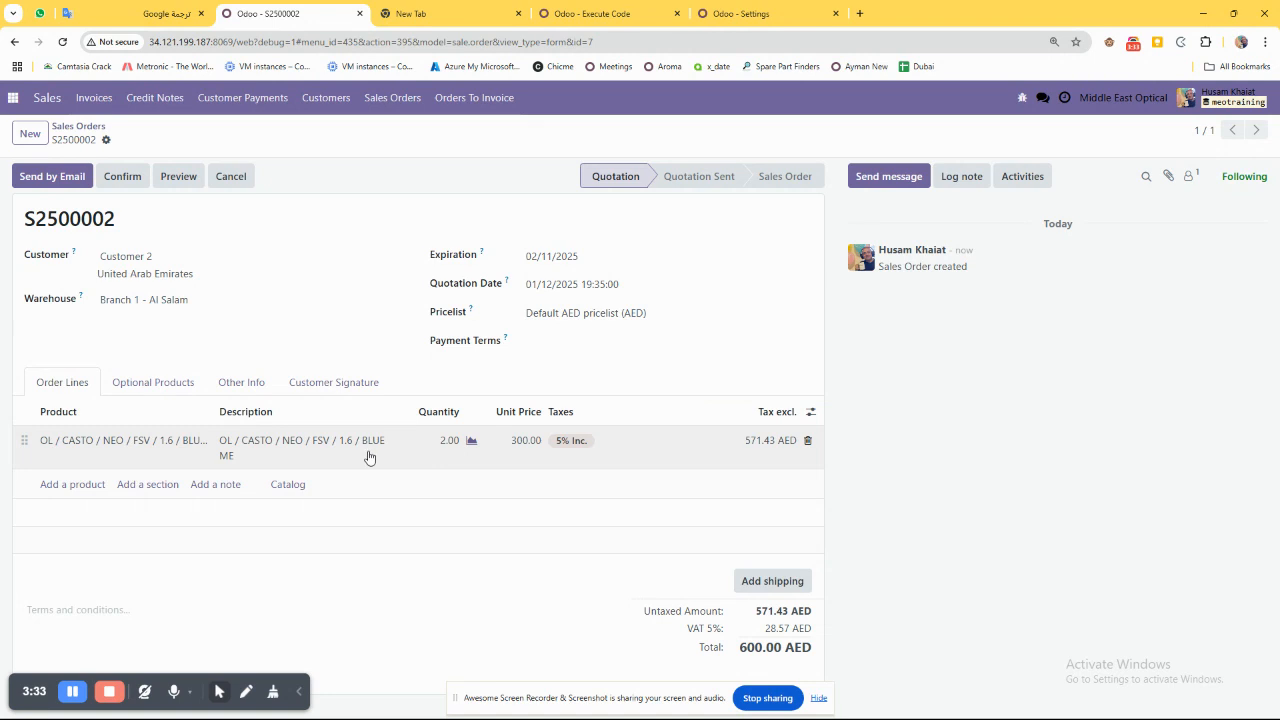
Open the ordered lens product's record from the order line and display its purchase settings.
{"action": "left_click", "coordinate": [80, 439]}
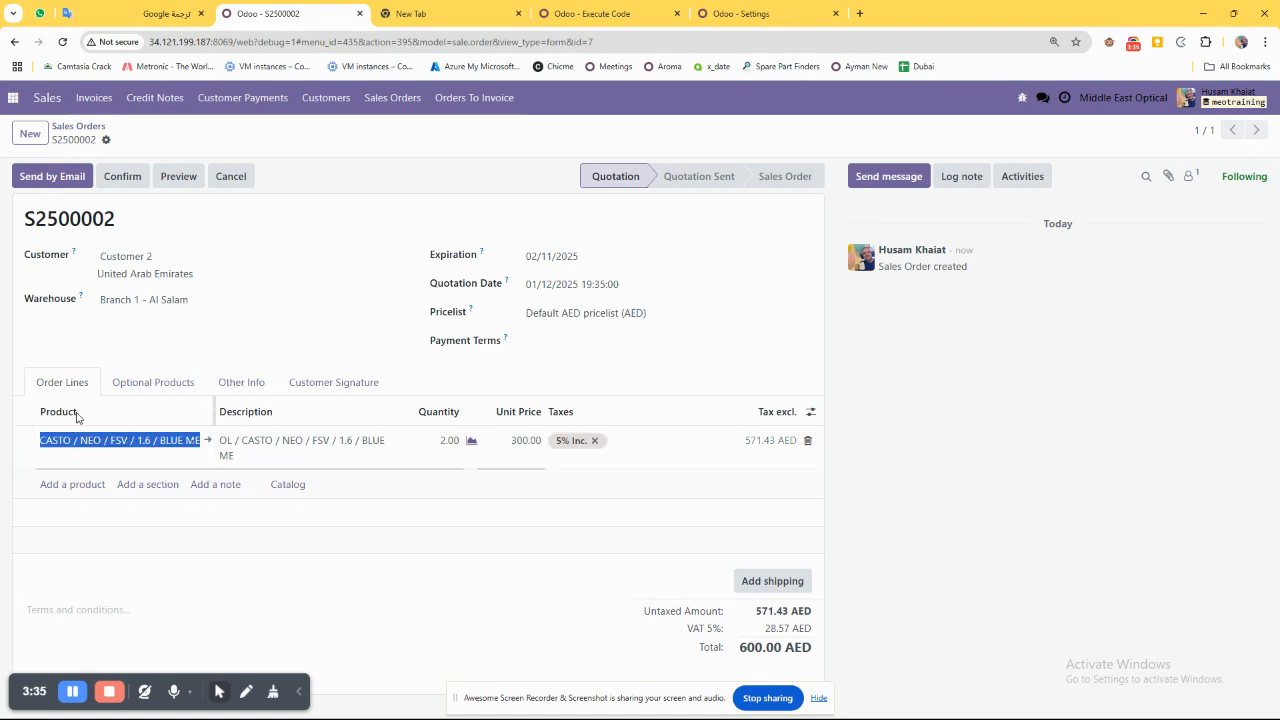
{"action": "key", "text": "ctrl+plus"}
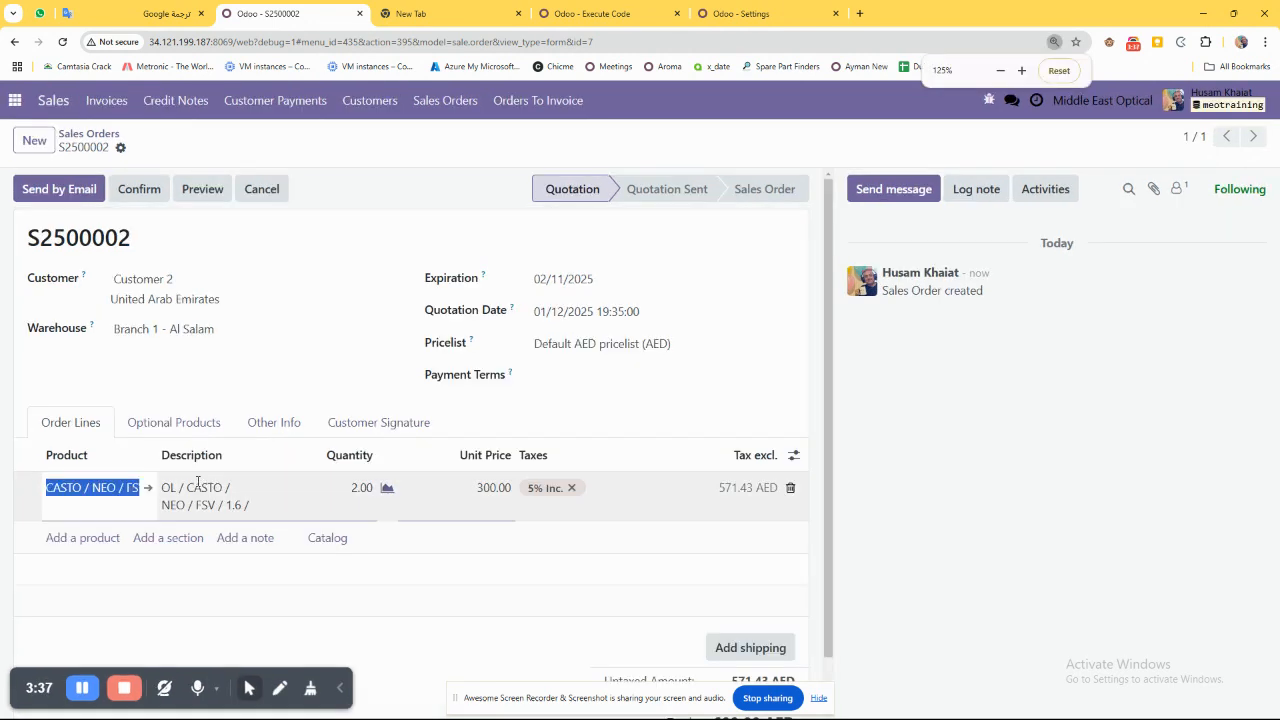
{"action": "left_click", "coordinate": [147, 491]}
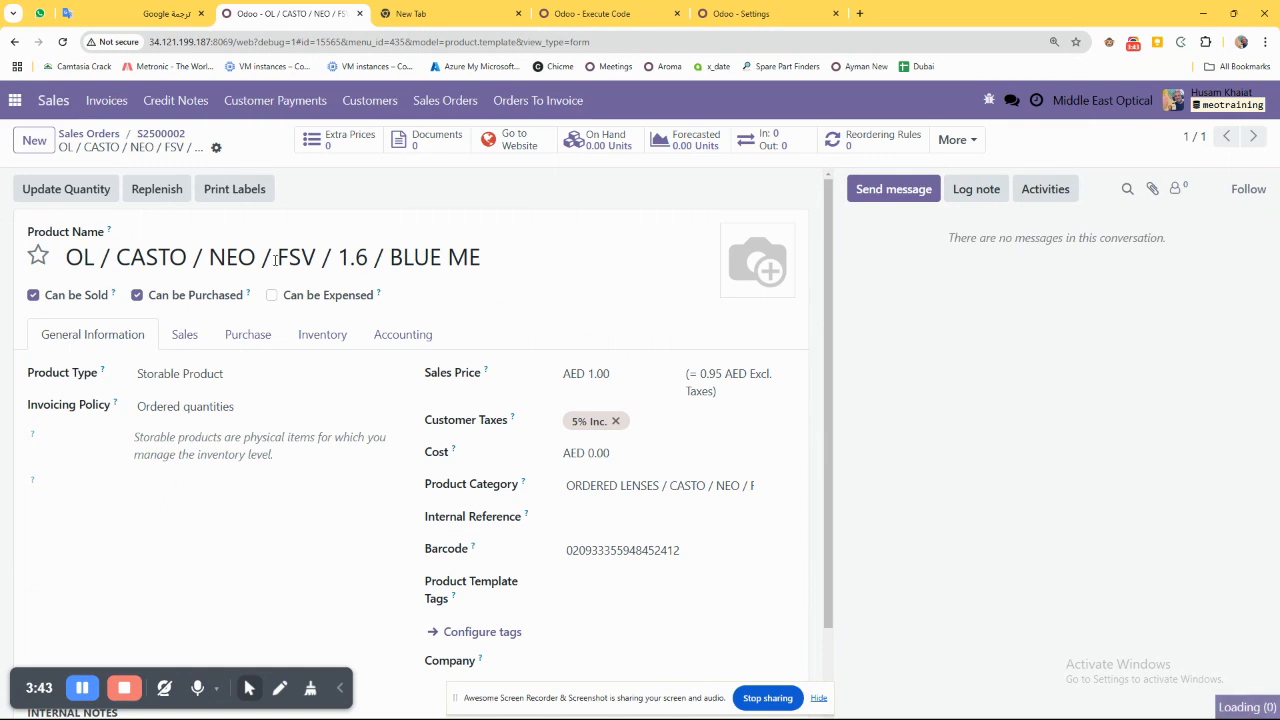
{"action": "left_click_drag", "start_coordinate": [203, 257], "coordinate": [572, 254]}
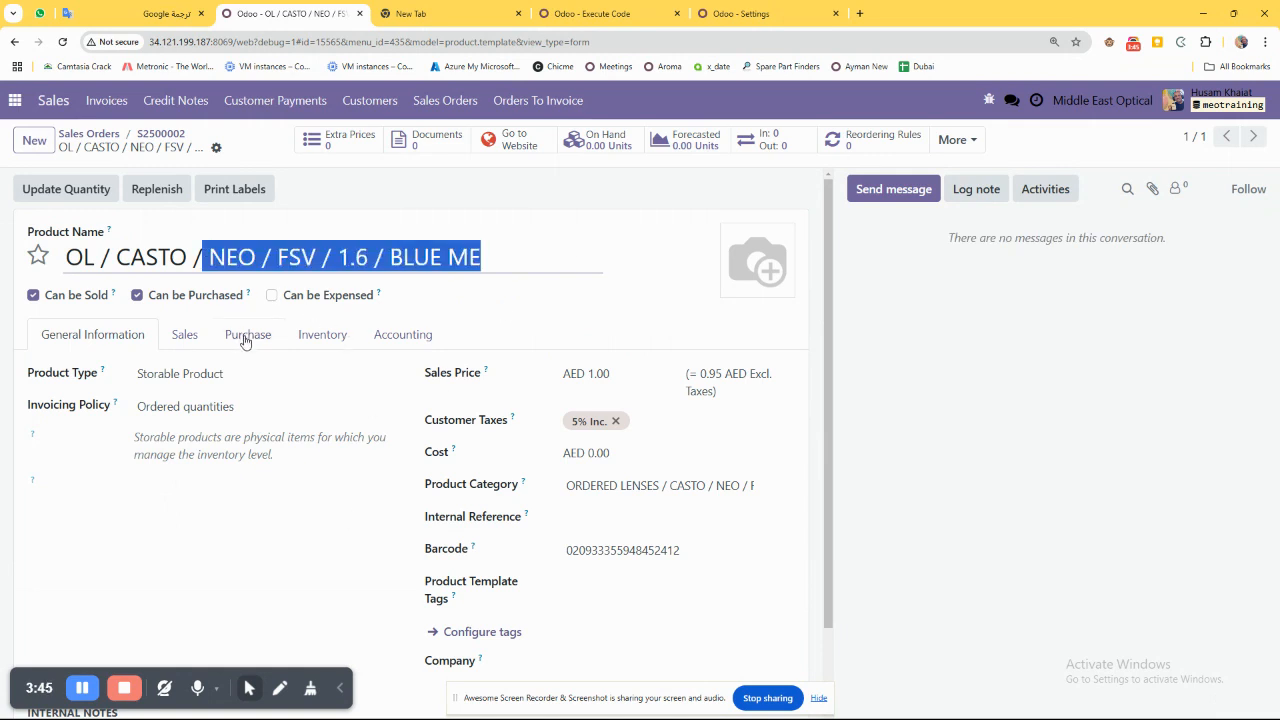
{"action": "left_click", "coordinate": [306, 340]}
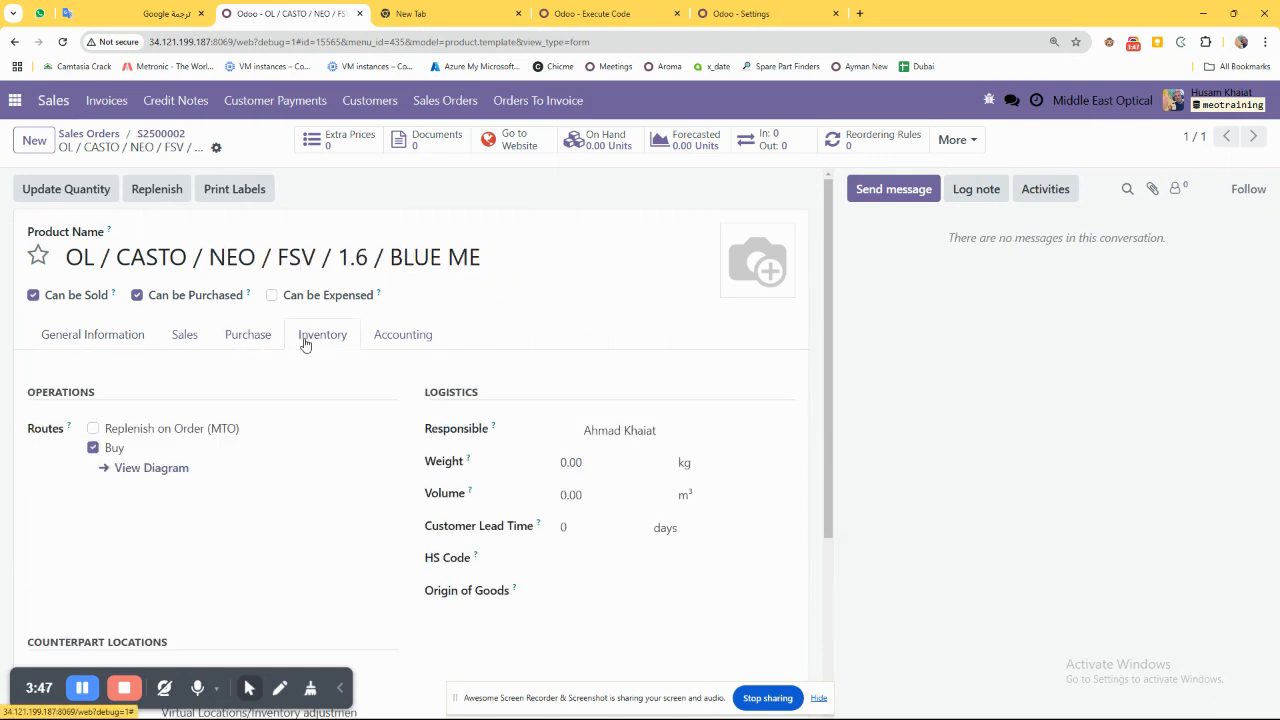
{"action": "left_click", "coordinate": [261, 344]}
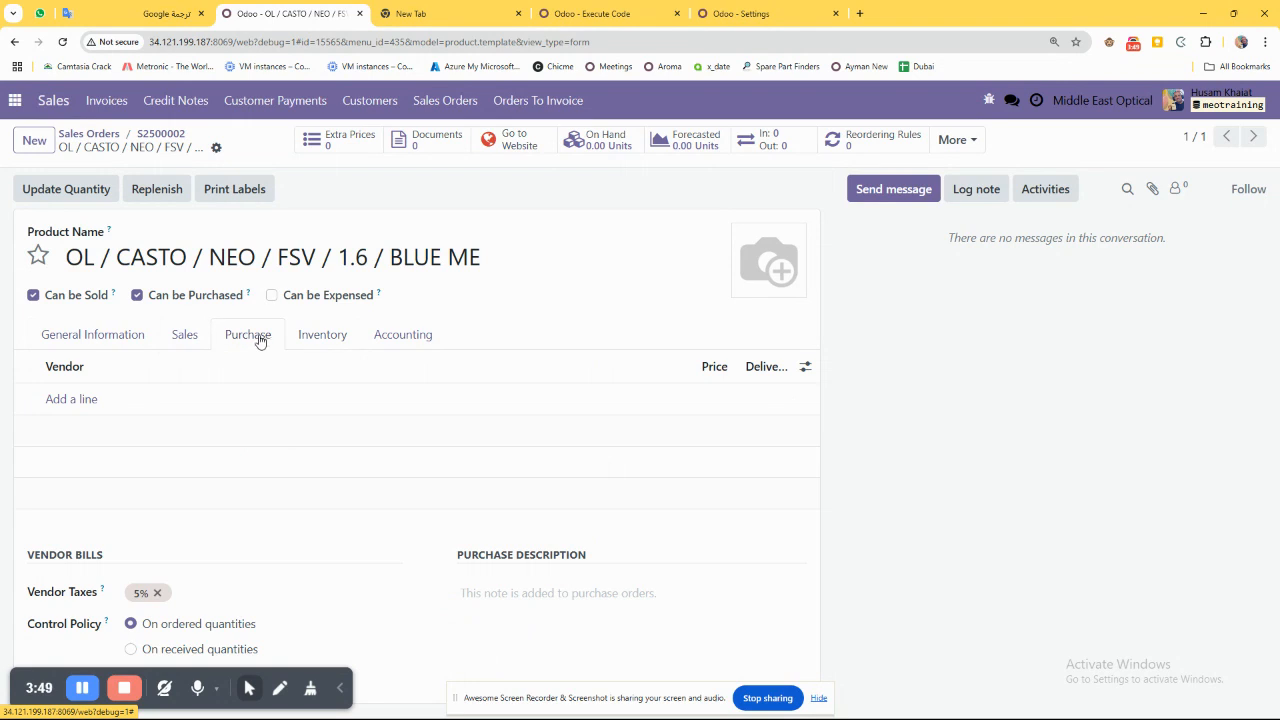
Add Vendor 1 as a vendor of the lens product with a price of 5 and save the product.
{"action": "left_click", "coordinate": [86, 399]}
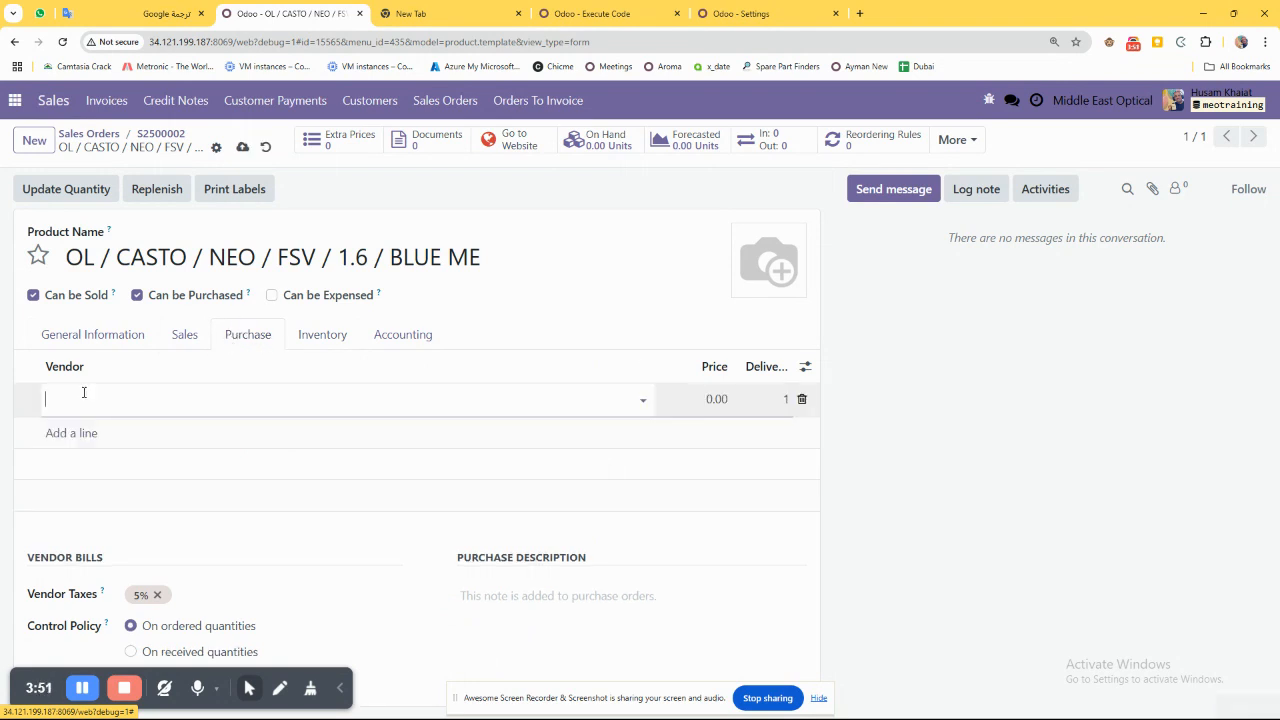
{"action": "type", "text": "Vend"}
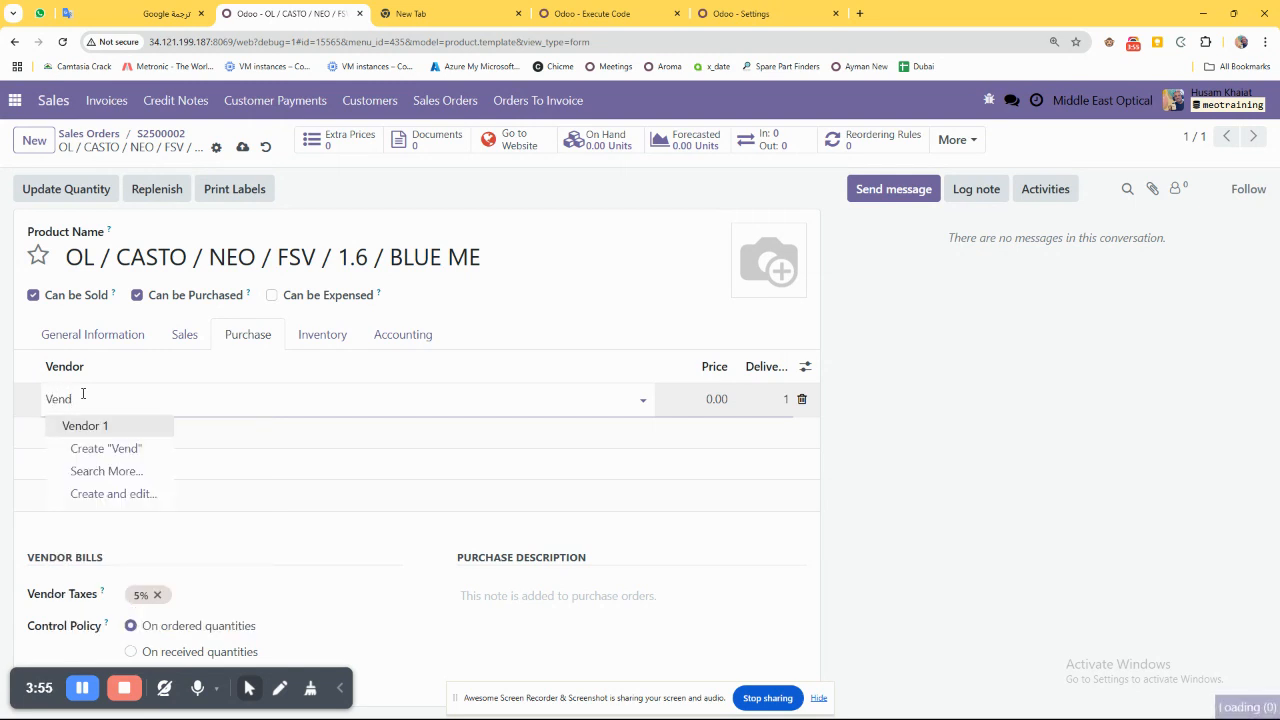
{"action": "key", "text": "Return"}
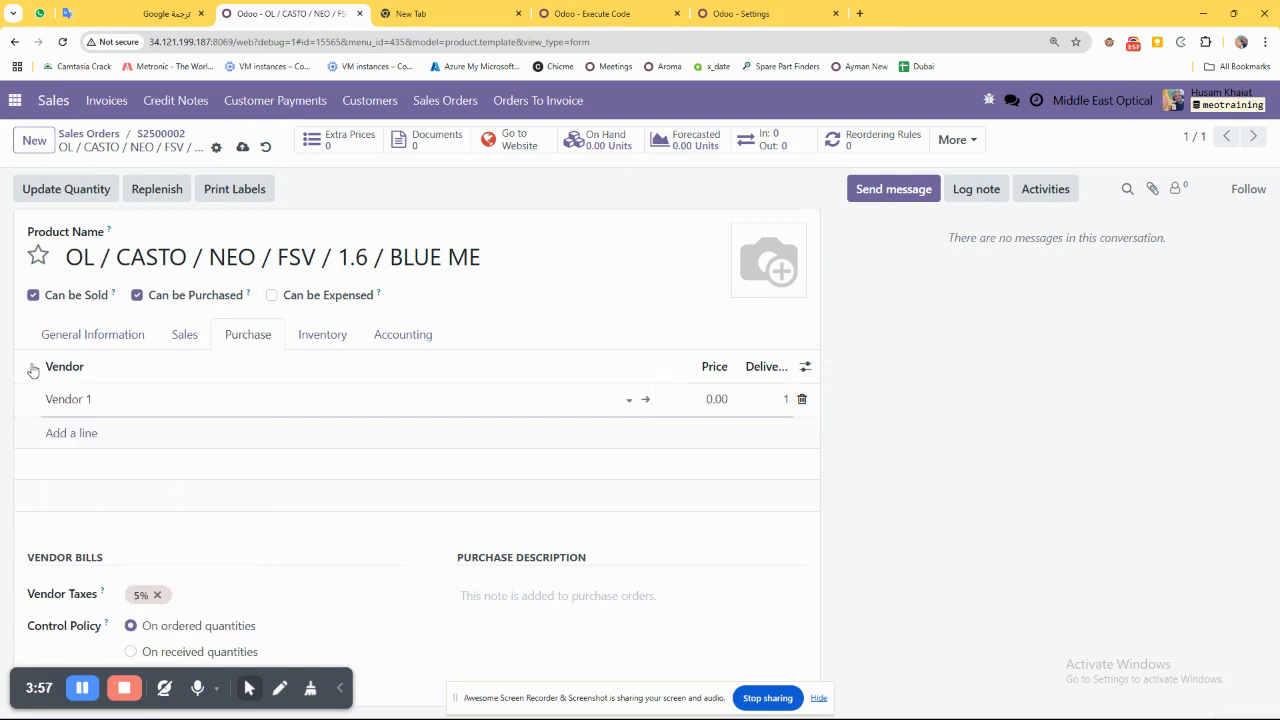
{"action": "left_click", "coordinate": [715, 405]}
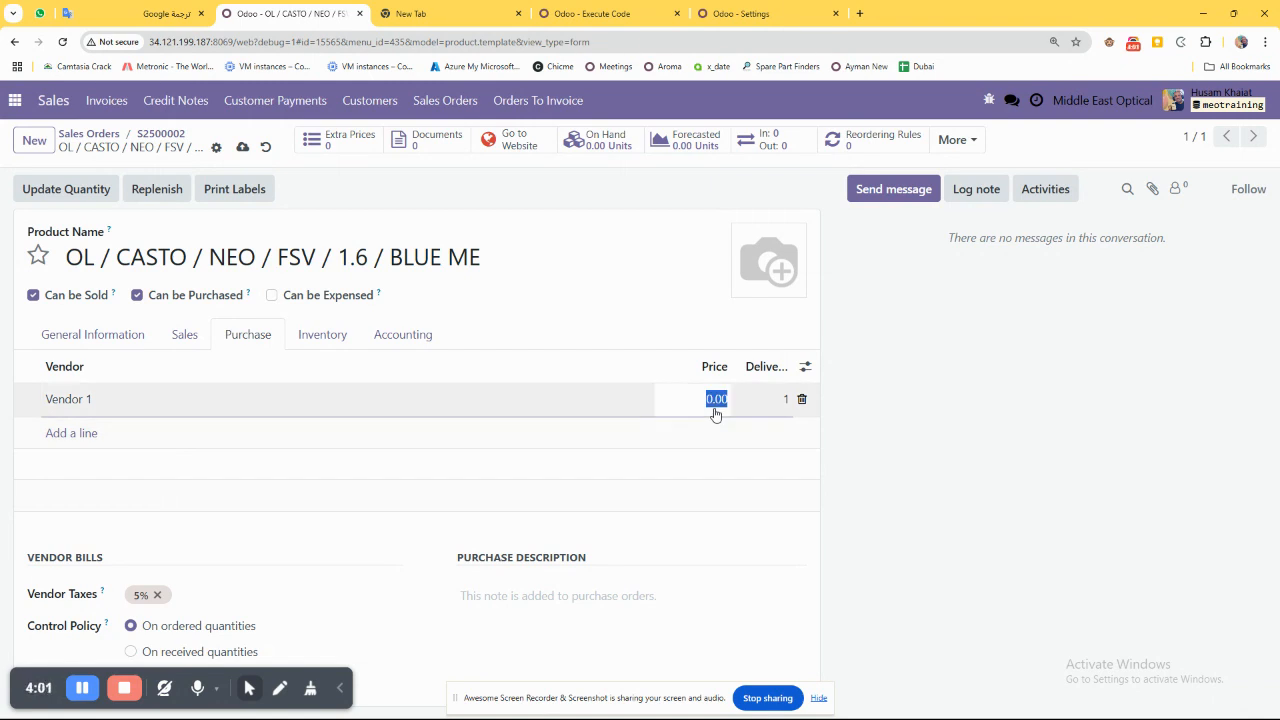
{"action": "type", "text": "5"}
{"action": "key", "text": "ctrl+s"}
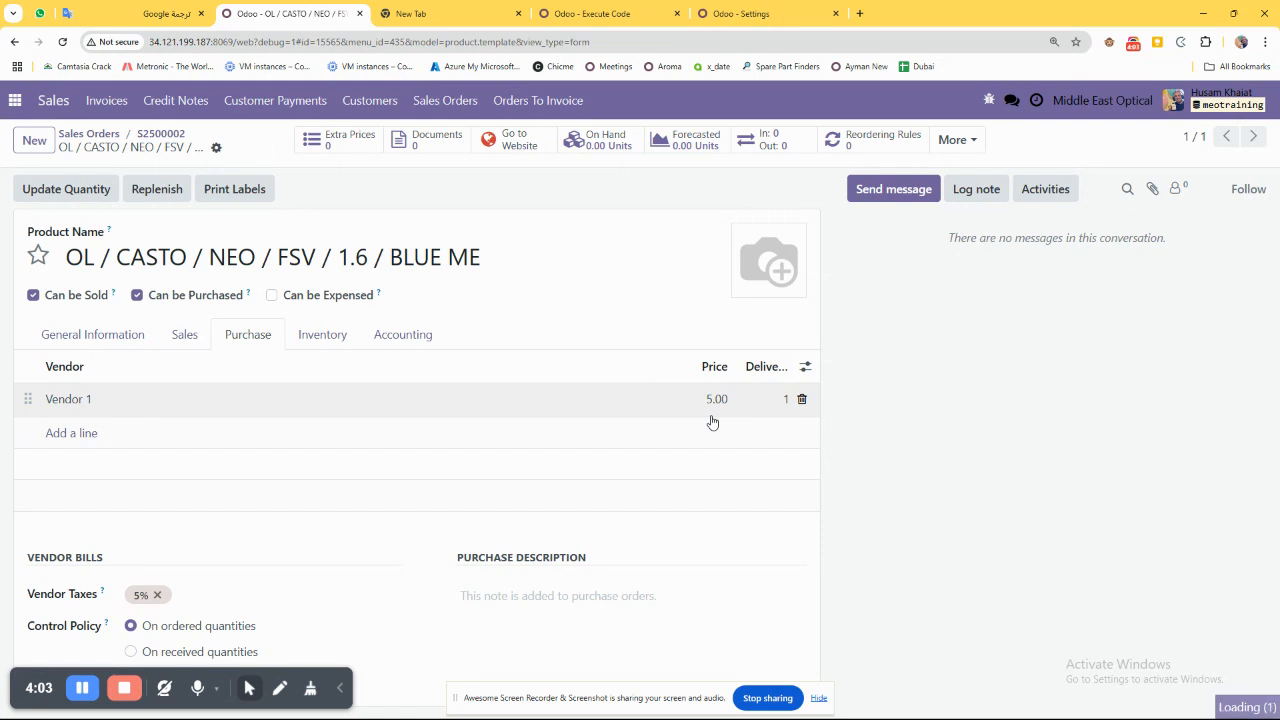
Return to the quotation and confirm it as a sales order.
{"action": "mouse_move", "coordinate": [180, 148]}
{"action": "left_mouse_down"}
{"action": "mouse_move", "coordinate": [68, 149]}
{"action": "mouse_move", "coordinate": [172, 134]}
{"action": "left_mouse_up"}
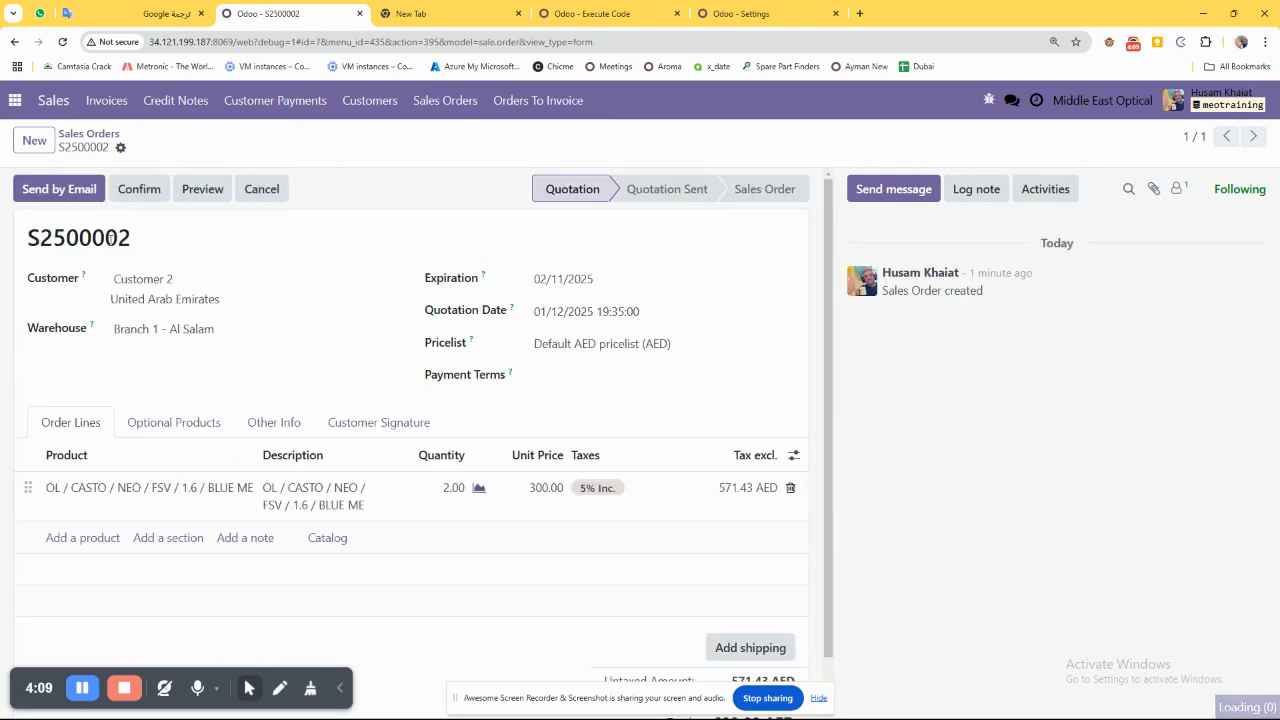
{"action": "left_click", "coordinate": [139, 189]}
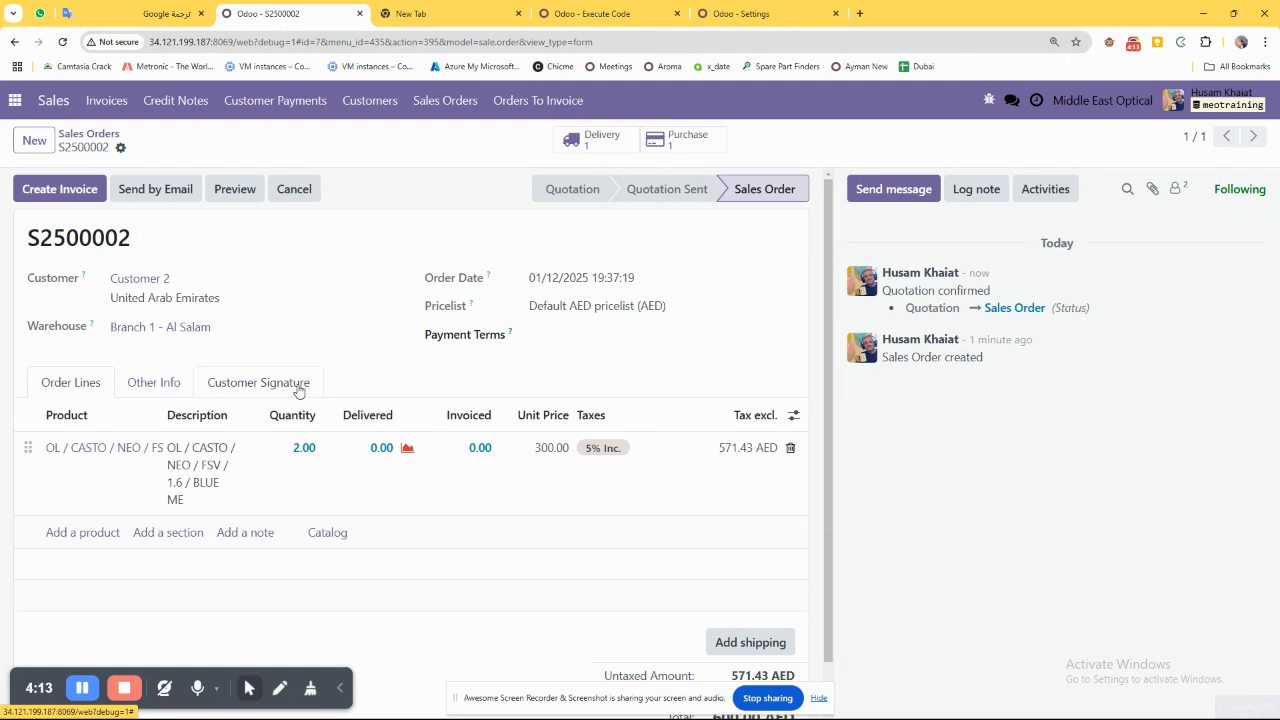
{"action": "key", "text": "ctrl+minus"}
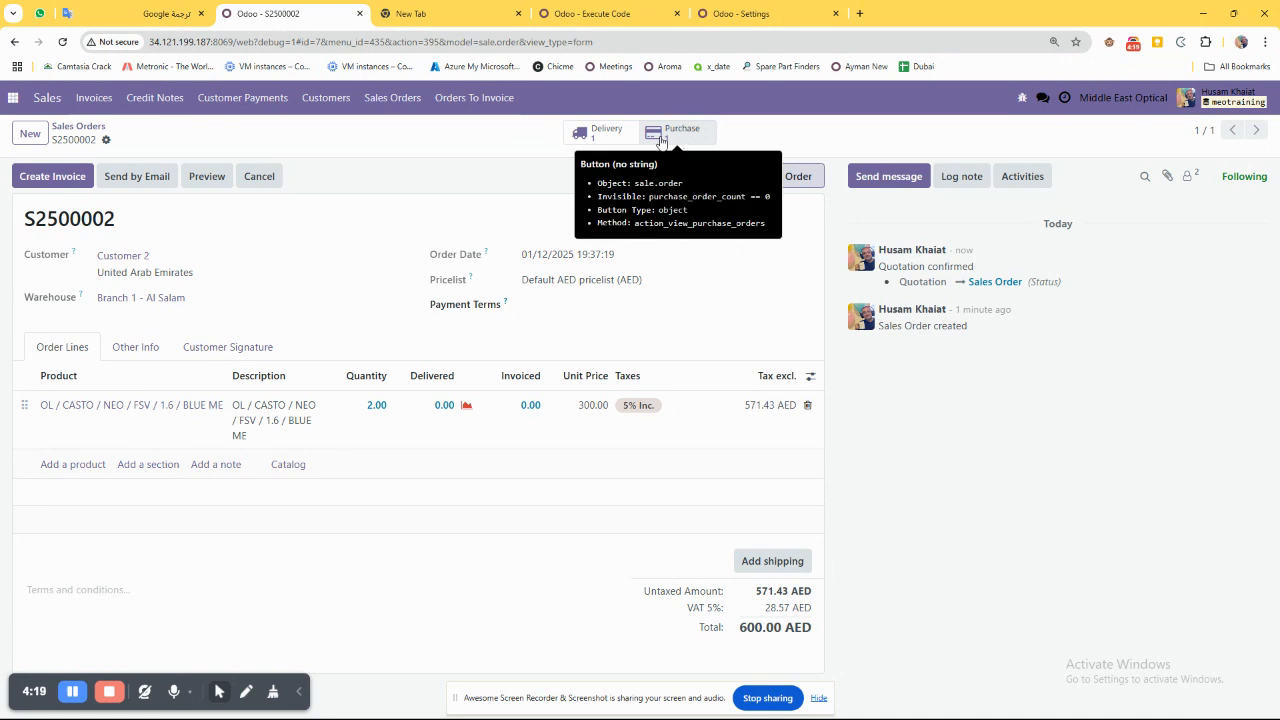
{"action": "left_click_drag", "start_coordinate": [148, 228], "coordinate": [70, 222]}
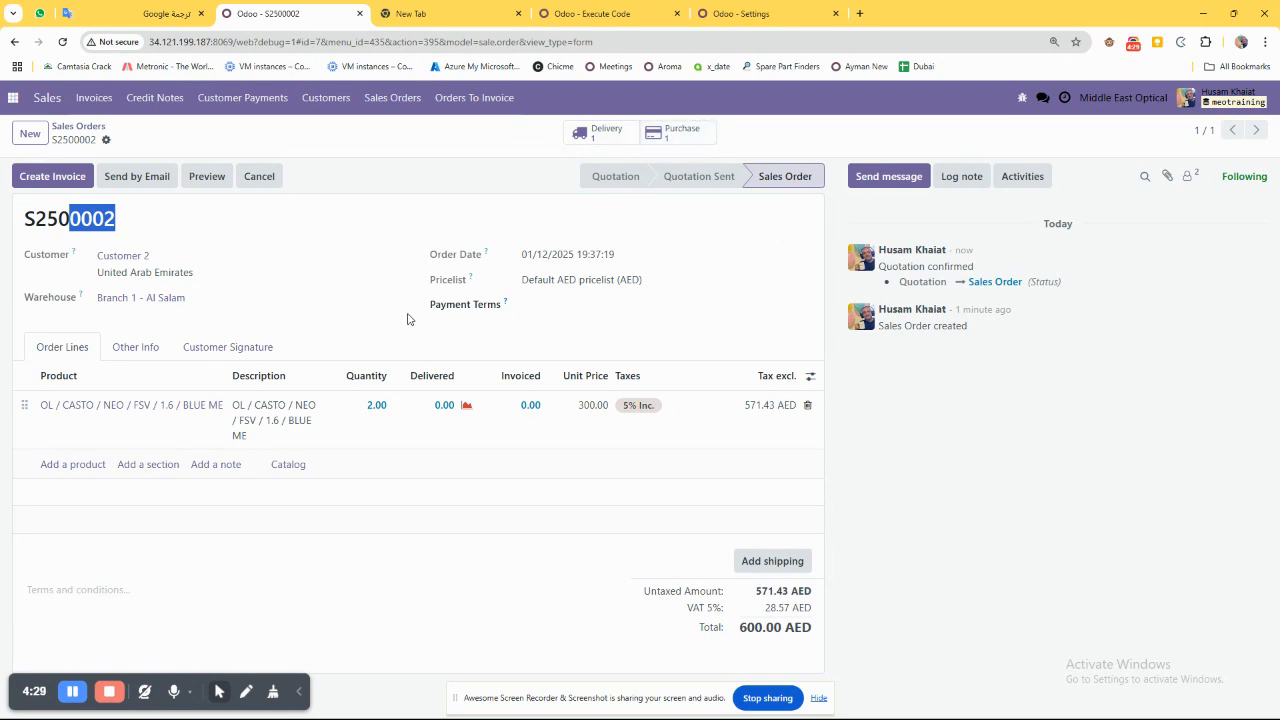
{"action": "left_click_drag", "start_coordinate": [77, 413], "coordinate": [345, 553]}
{"action": "left_click", "coordinate": [349, 556]}
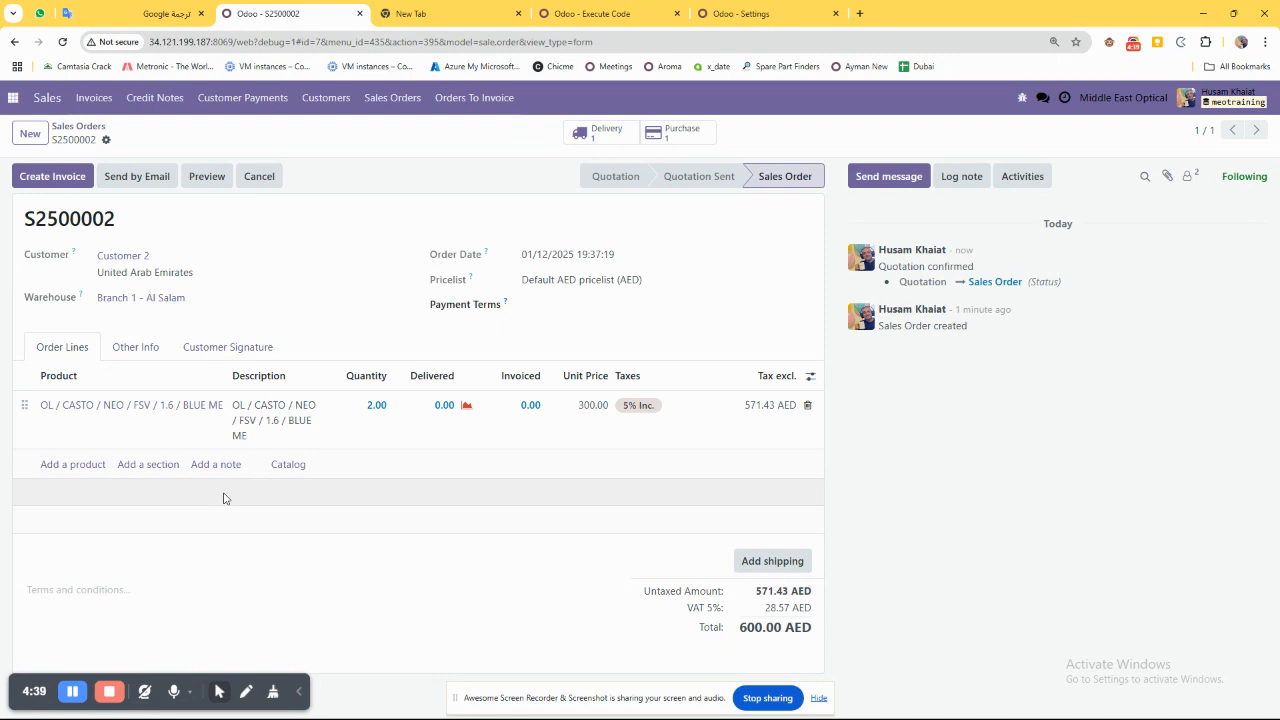
Create a draft invoice from the sales order as a percentage down payment of 50%.
{"action": "left_click", "coordinate": [50, 177]}
{"action": "left_click_drag", "start_coordinate": [398, 371], "coordinate": [468, 374]}
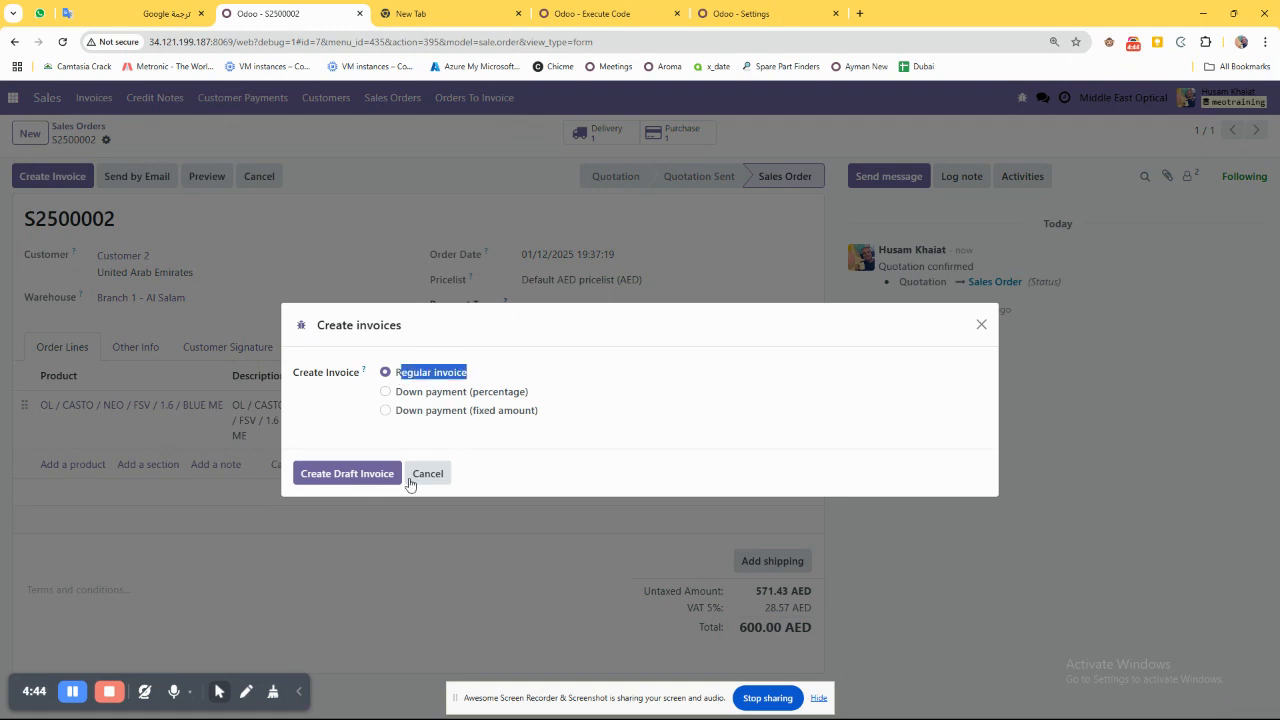
{"action": "left_click", "coordinate": [410, 395]}
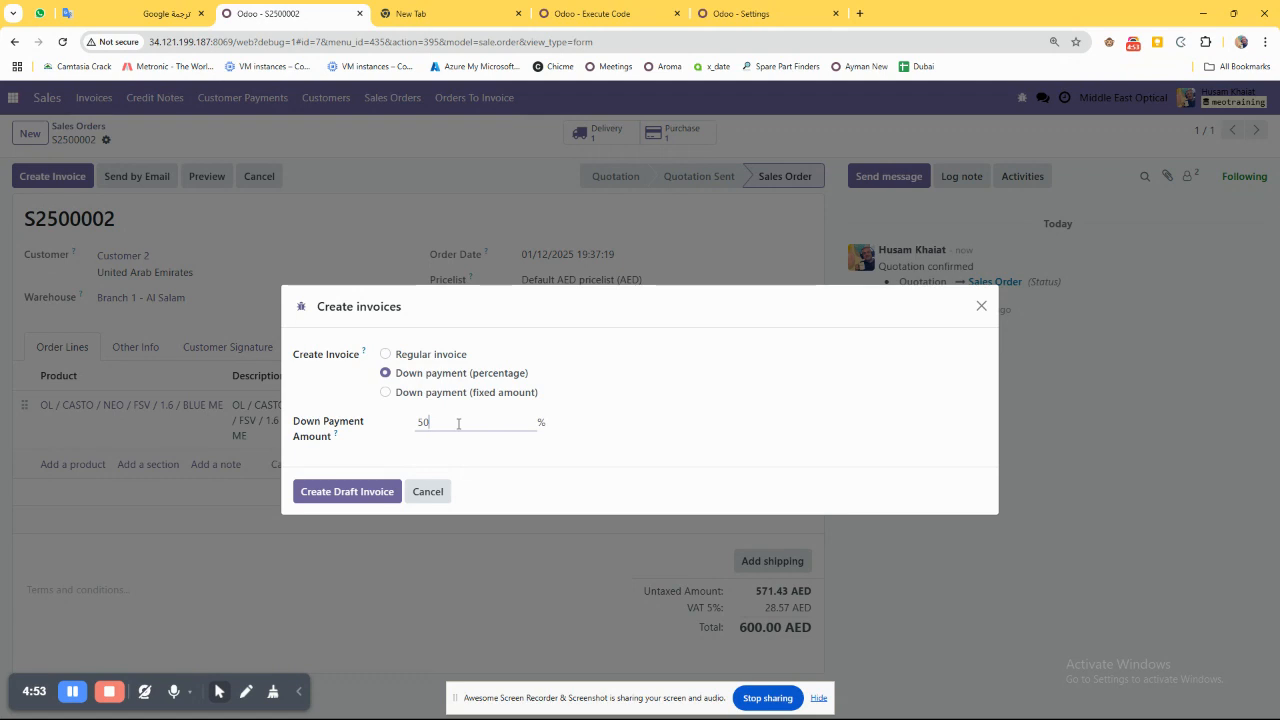
{"action": "left_click", "coordinate": [340, 492]}
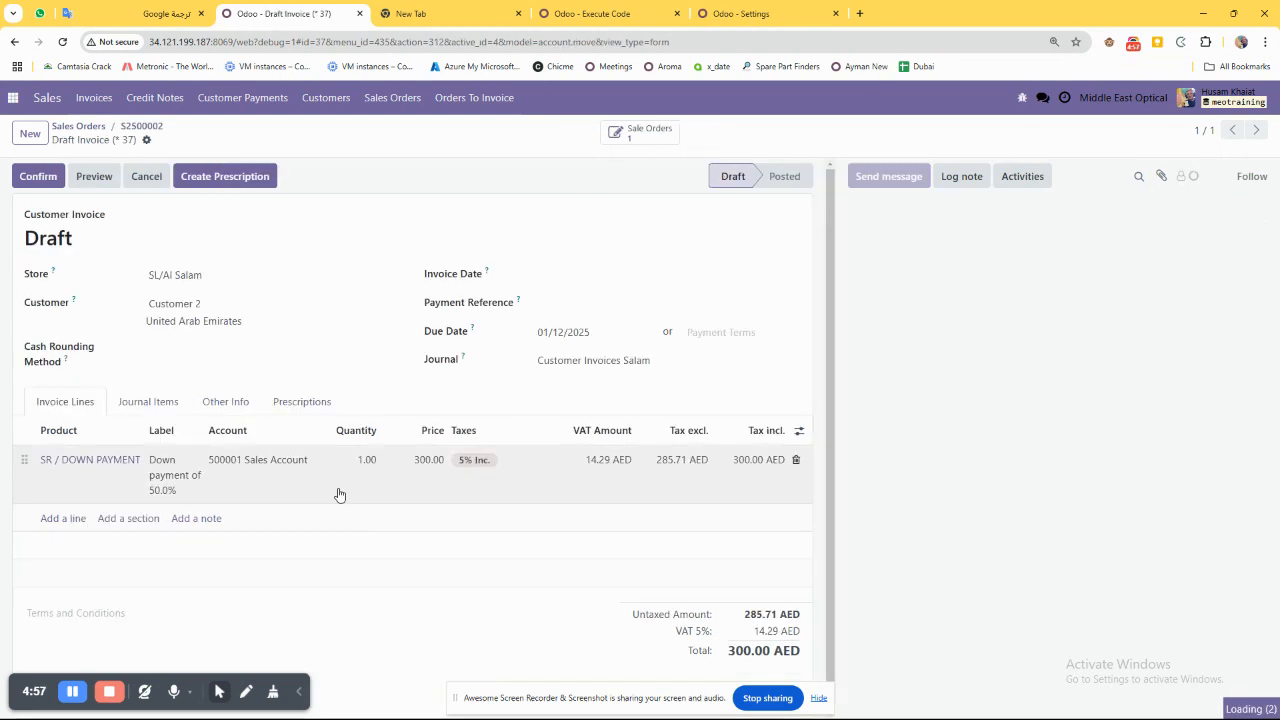
Examine the draft invoice's down payment line, its label, the total amount and the link back to the sales order.
{"action": "left_click_drag", "start_coordinate": [94, 240], "coordinate": [24, 212]}
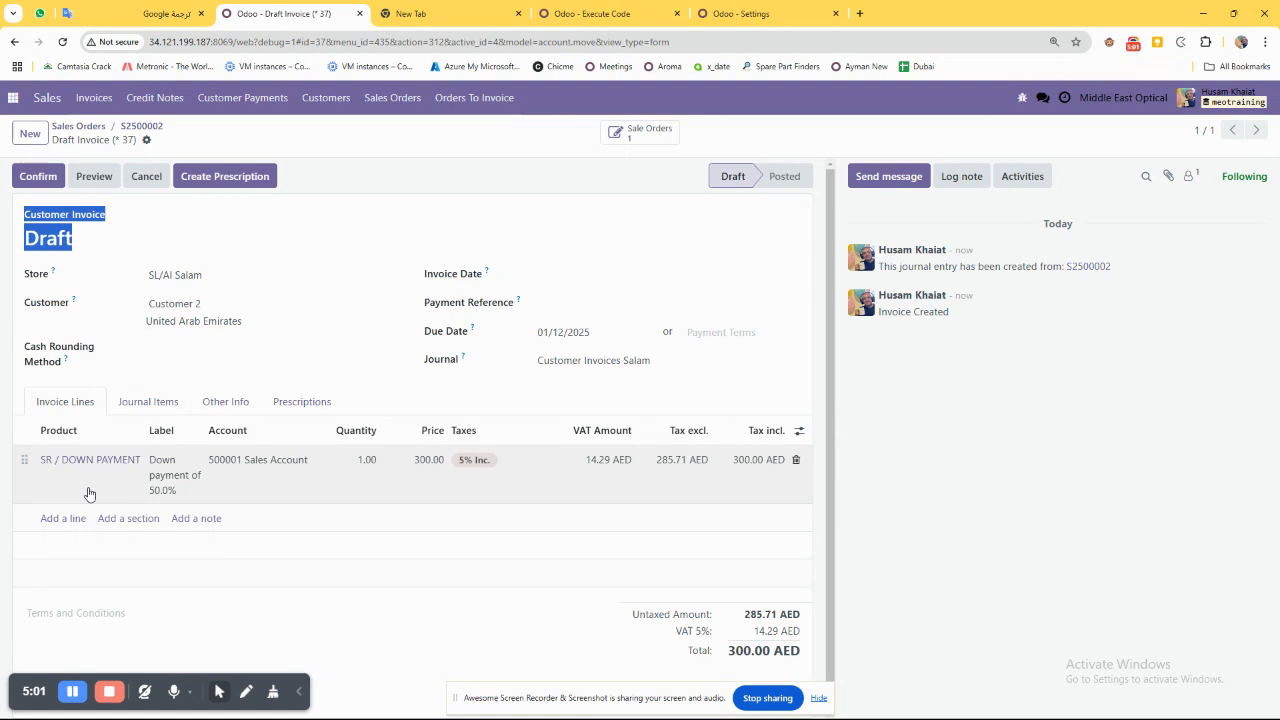
{"action": "left_click", "coordinate": [40, 476]}
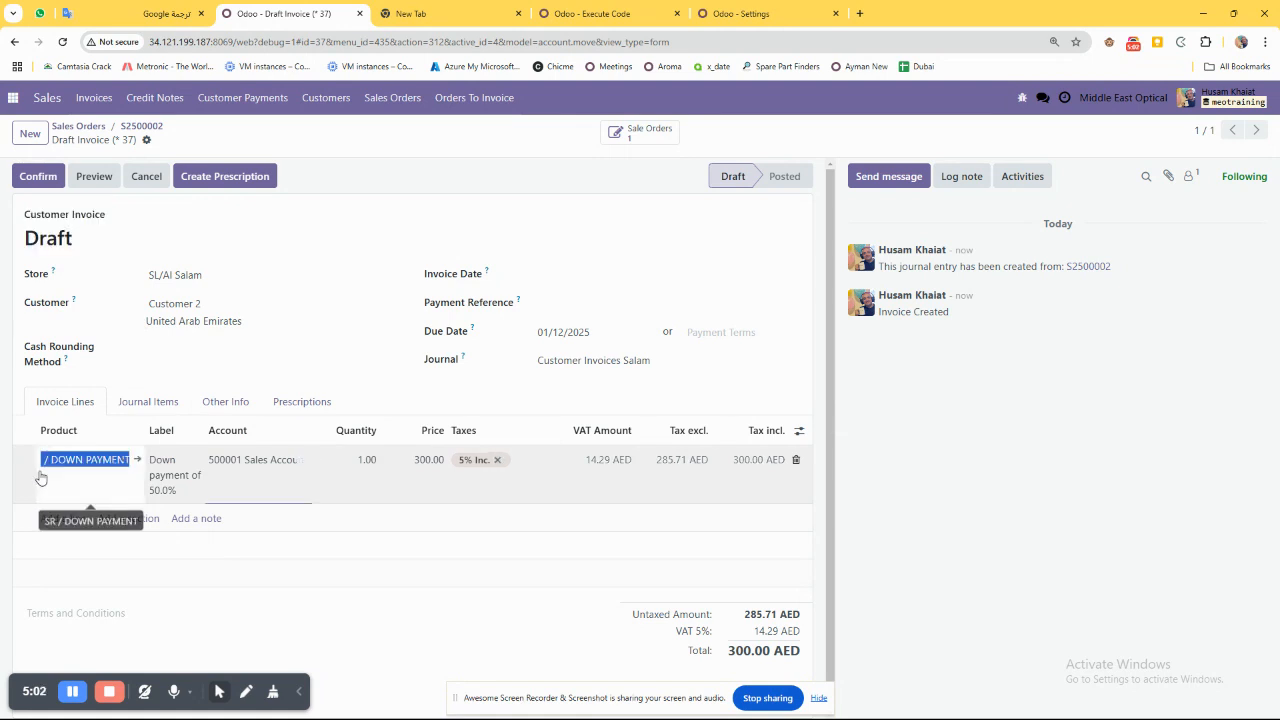
{"action": "left_click", "coordinate": [168, 490]}
{"action": "left_click_drag", "start_coordinate": [175, 490], "coordinate": [147, 458]}
{"action": "left_click_drag", "start_coordinate": [717, 655], "coordinate": [778, 652]}
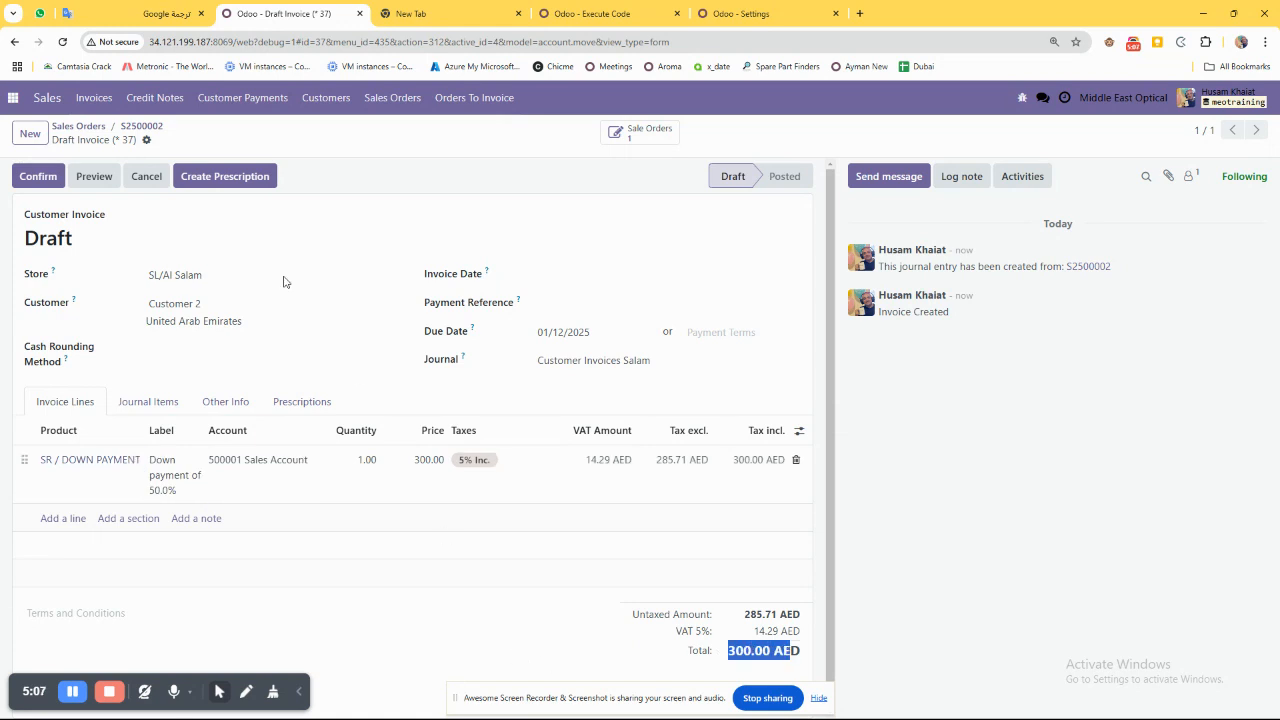
{"action": "left_click_drag", "start_coordinate": [109, 142], "coordinate": [167, 135]}
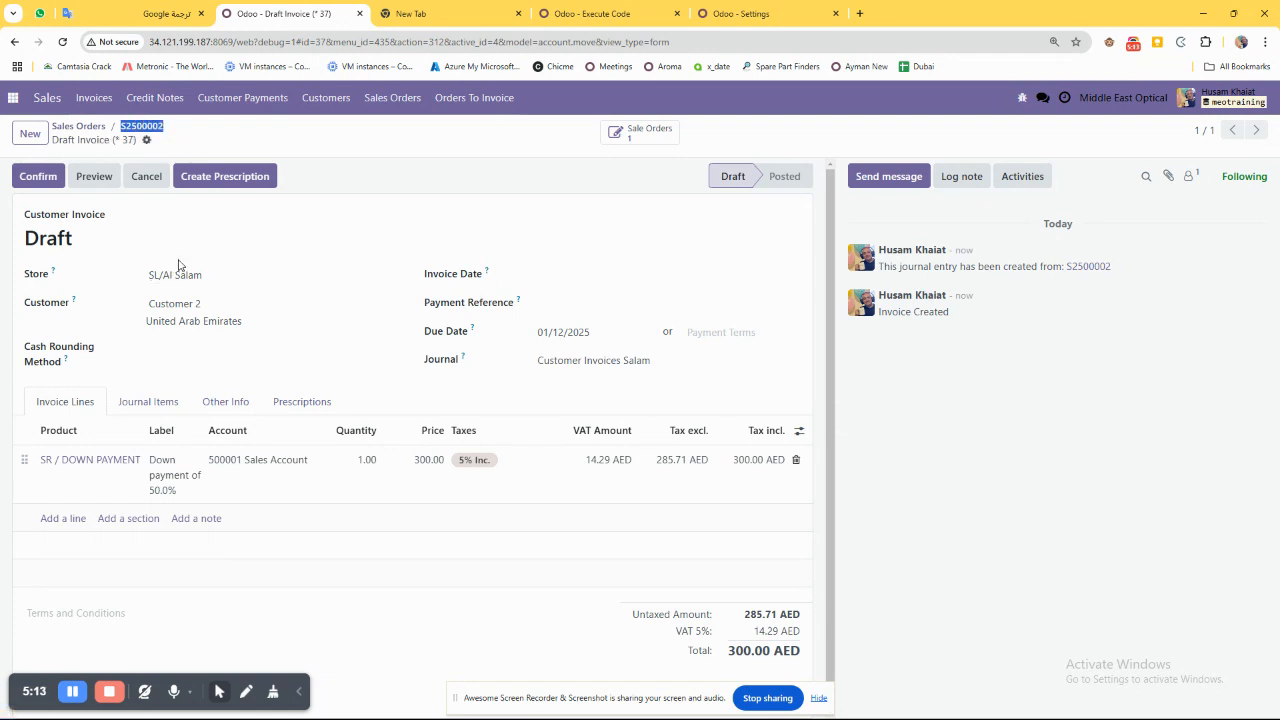
{"action": "left_click", "coordinate": [729, 479]}
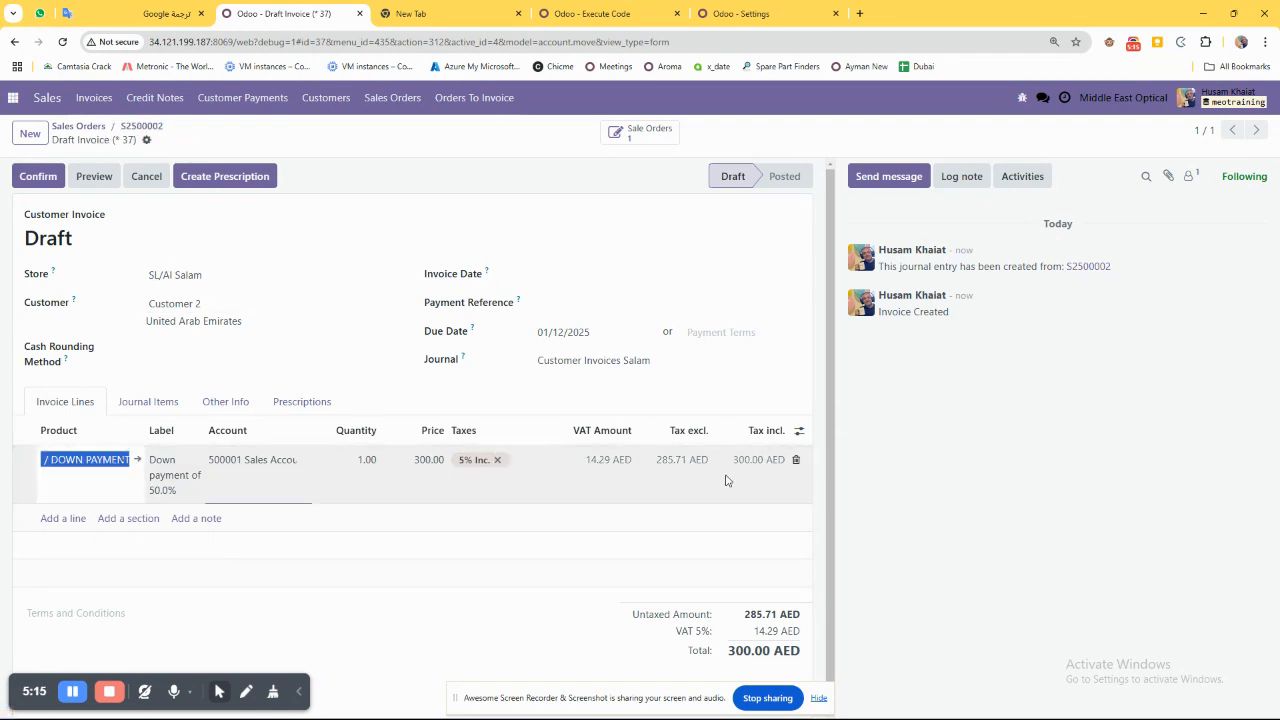
{"action": "left_click_drag", "start_coordinate": [727, 651], "coordinate": [805, 658]}
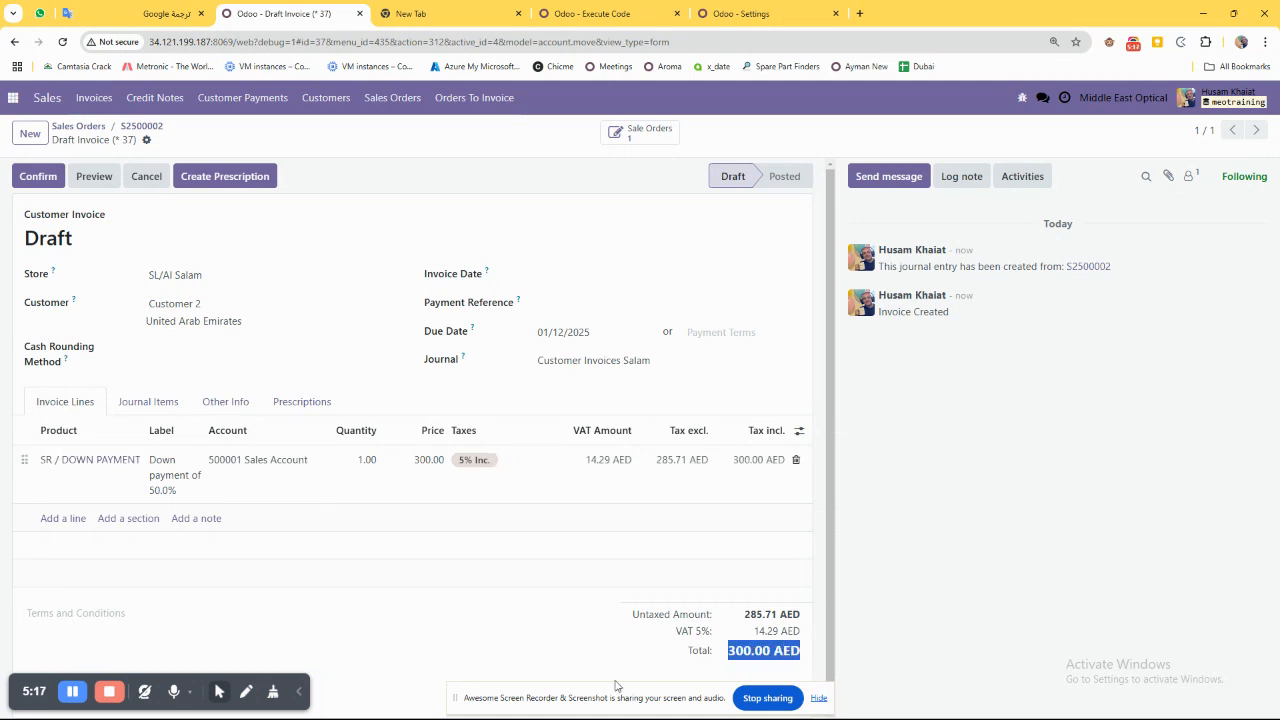
Confirm the down payment invoice and register its AED 300.00 payment in the Cash Al Salam journal.
{"action": "left_click", "coordinate": [42, 172]}
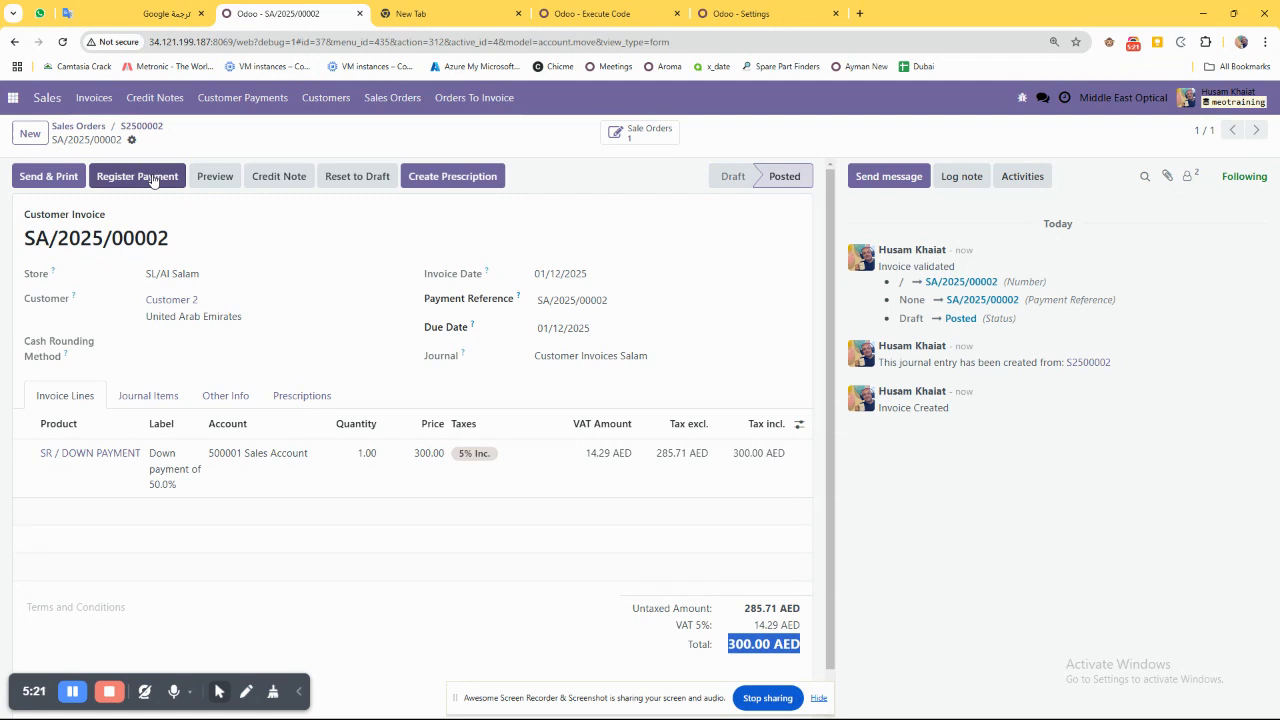
{"action": "left_click", "coordinate": [126, 186]}
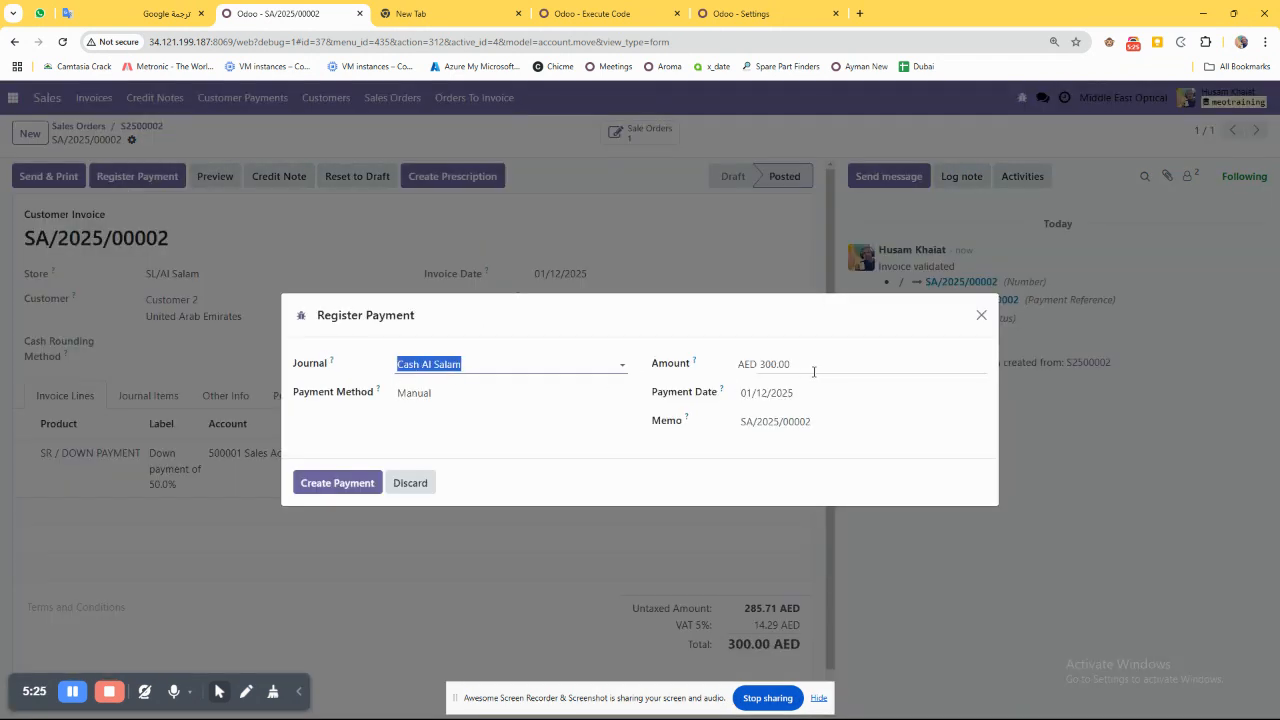
{"action": "key", "text": "Tab"}
{"action": "left_click", "coordinate": [340, 483]}
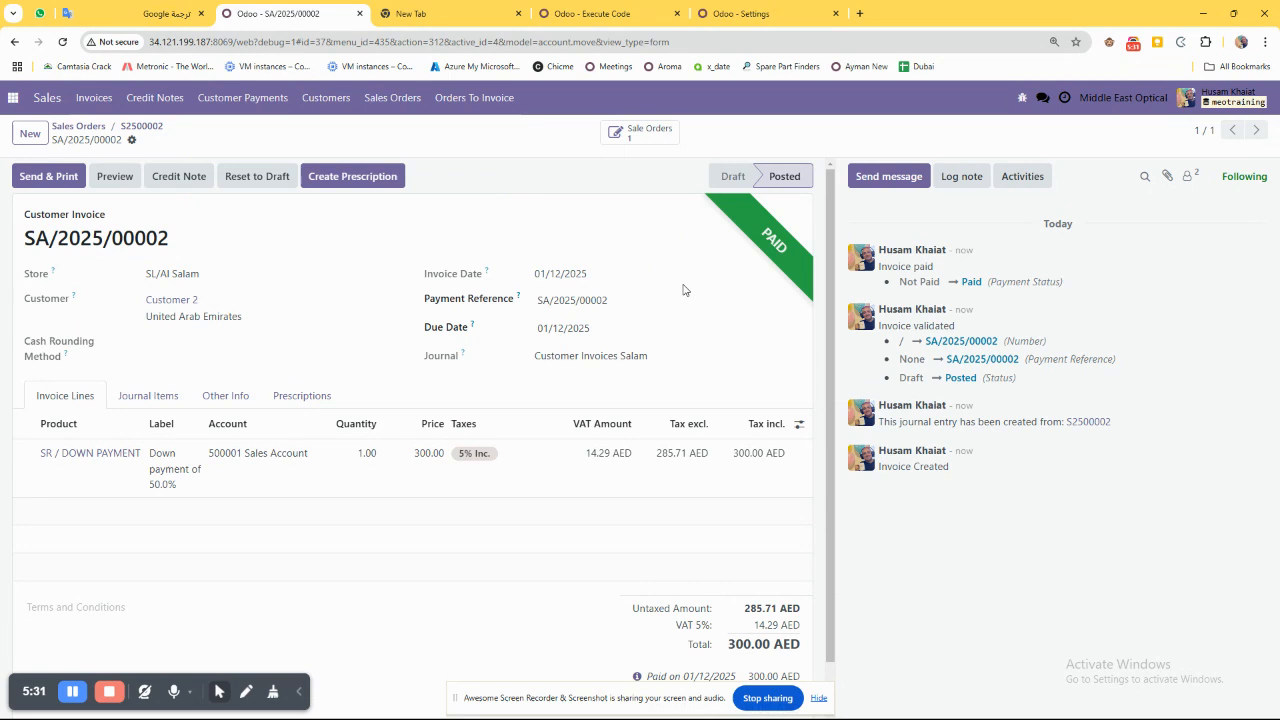
Return to the sales order and open its linked down payment invoice to check the invoice number.
{"action": "left_click_drag", "start_coordinate": [111, 143], "coordinate": [103, 144]}
{"action": "left_click", "coordinate": [138, 126]}
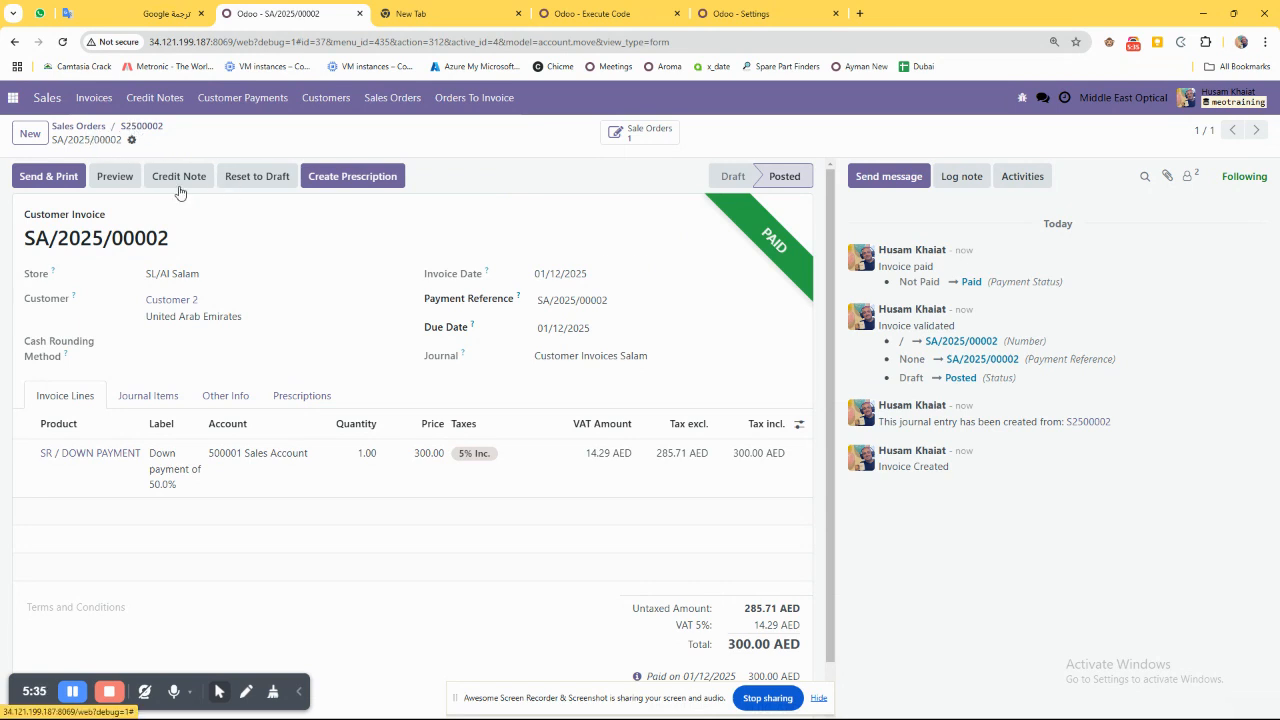
{"action": "left_click_drag", "start_coordinate": [122, 220], "coordinate": [24, 220]}
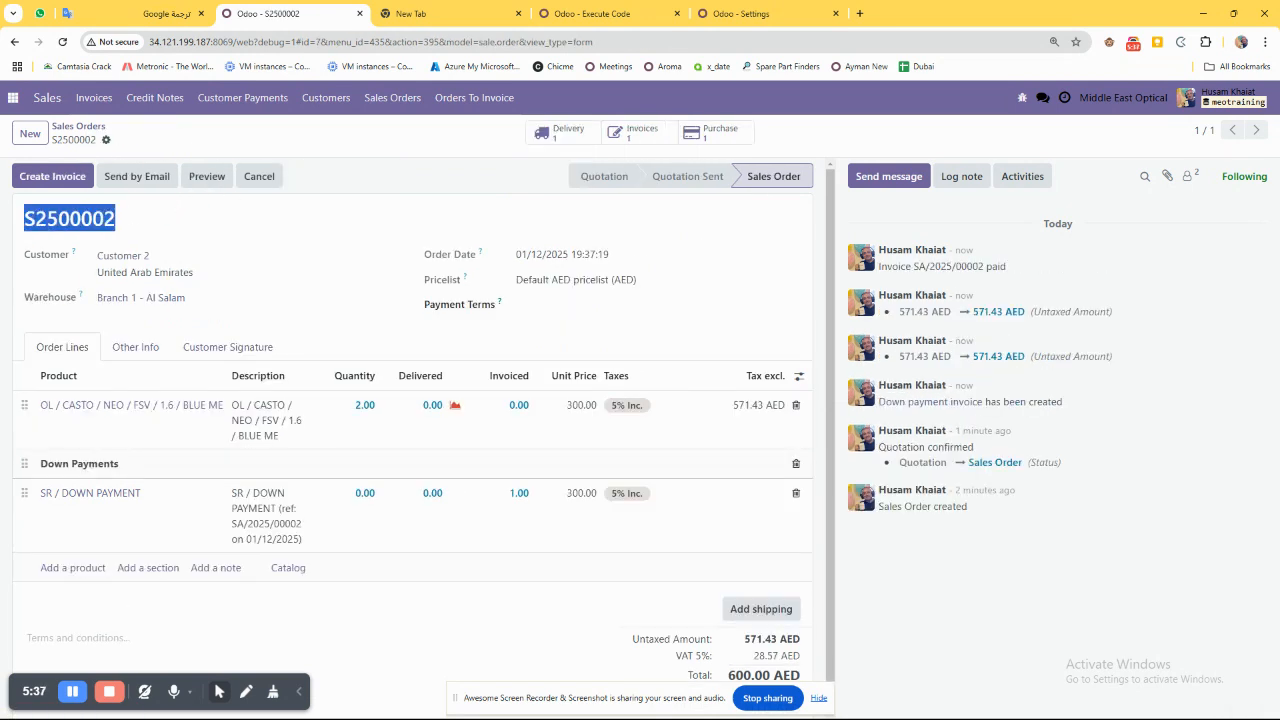
{"action": "left_click", "coordinate": [636, 139]}
{"action": "left_click_drag", "start_coordinate": [195, 238], "coordinate": [50, 238]}
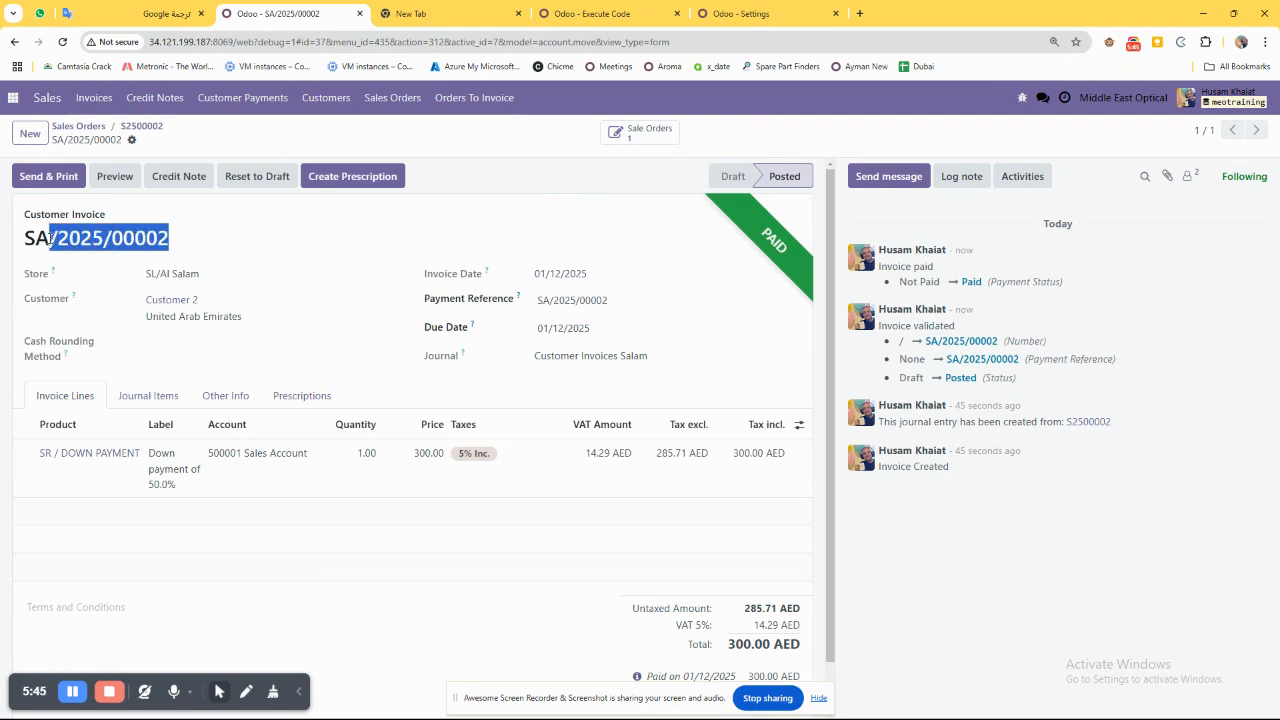
Find Customer 2's 300.00 AED down payment invoice in the list of all invoices and open it to check its customer.
{"action": "left_click", "coordinate": [92, 98]}
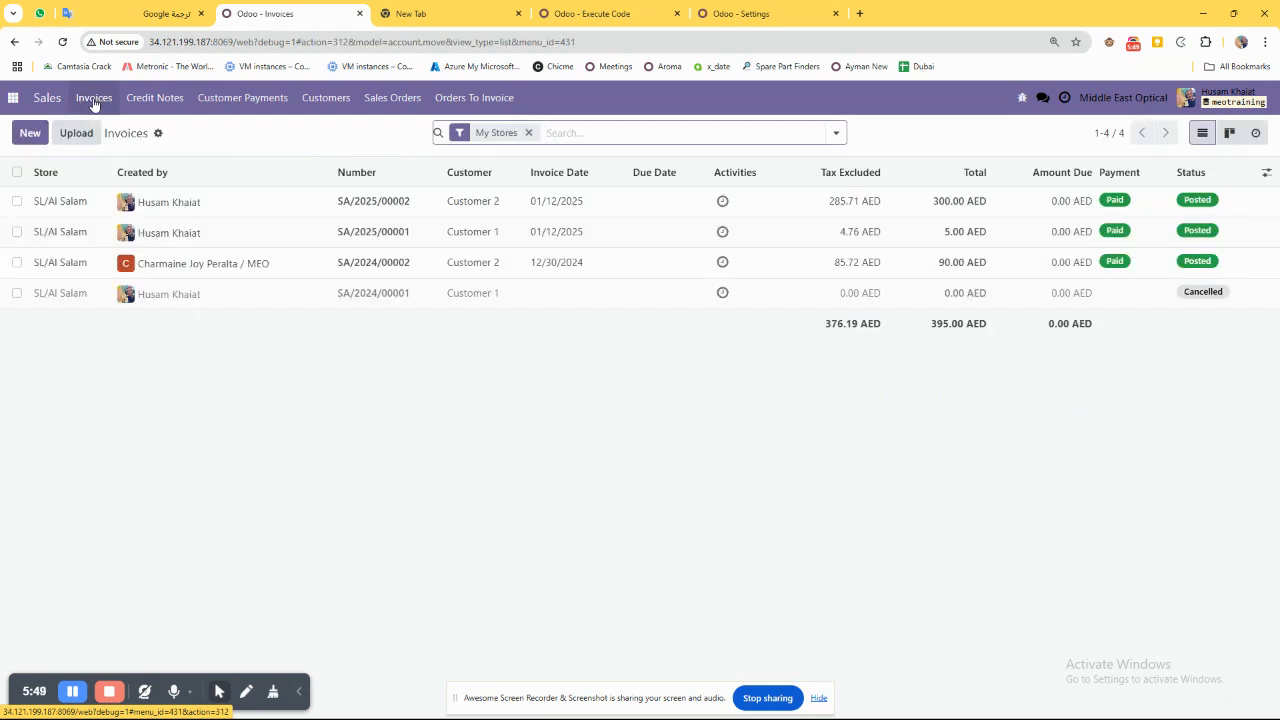
{"action": "left_click", "coordinate": [16, 202]}
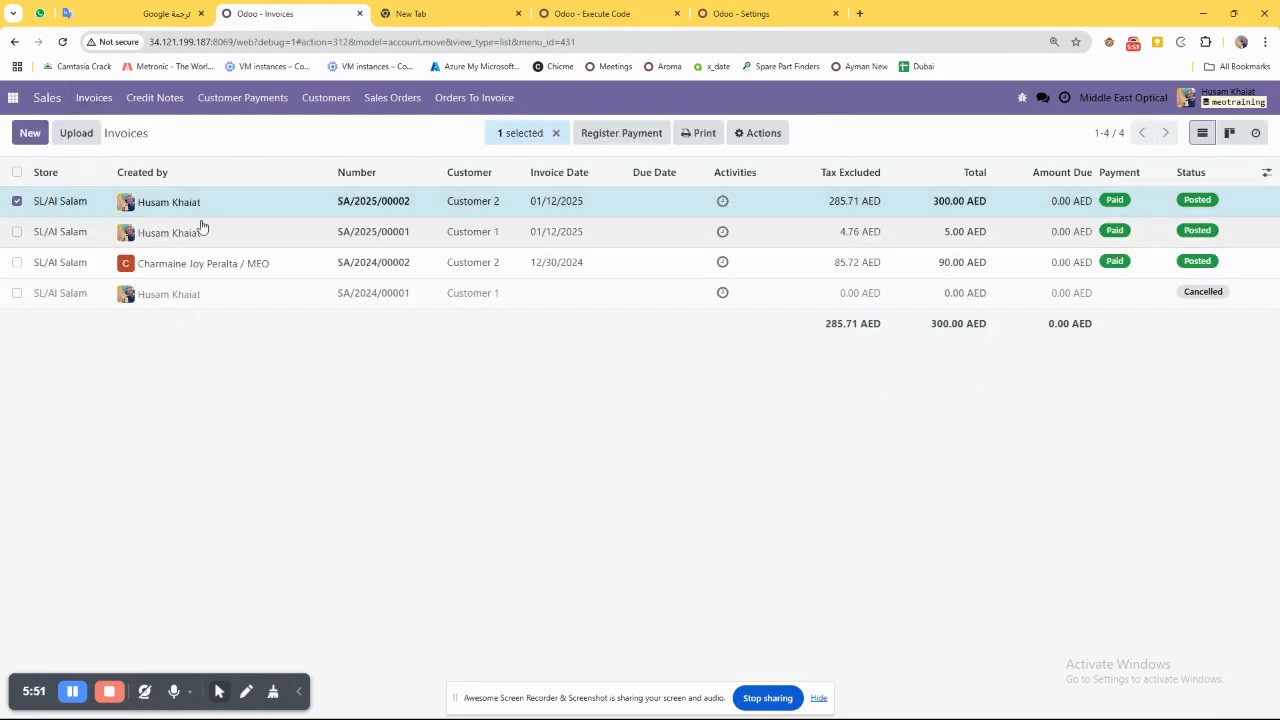
{"action": "left_click", "coordinate": [415, 208]}
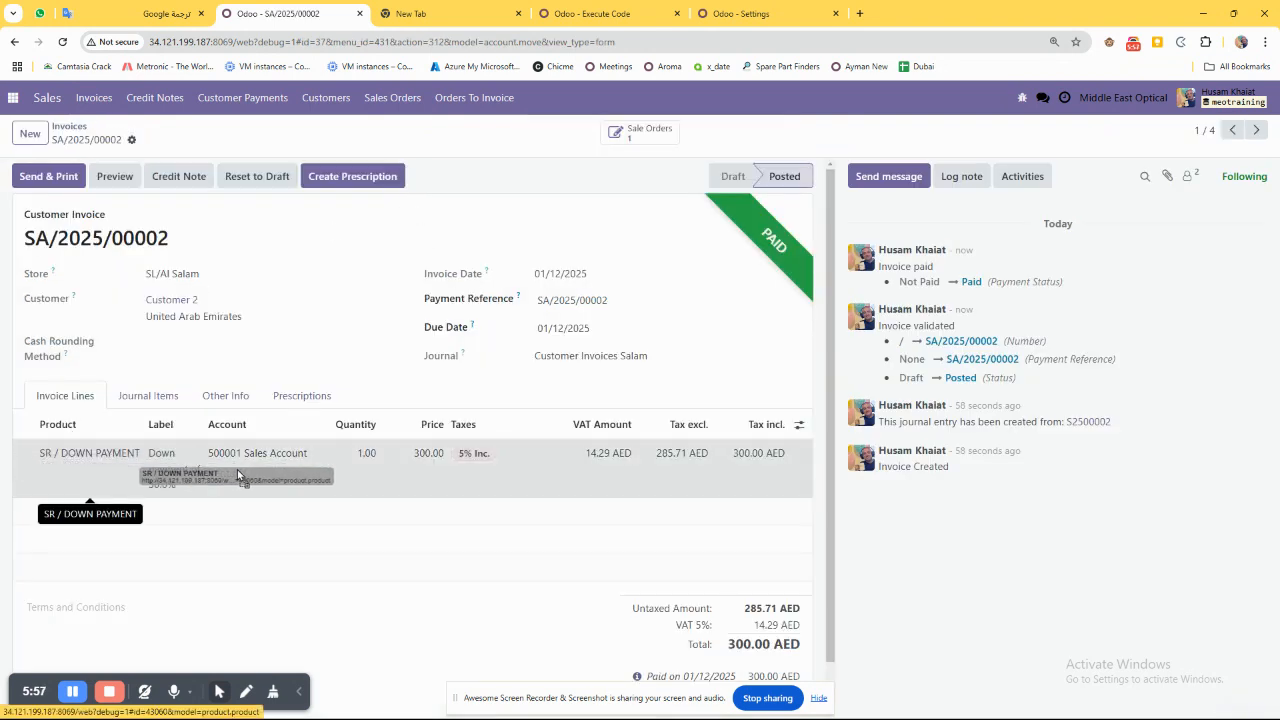
{"action": "left_click_drag", "start_coordinate": [140, 300], "coordinate": [203, 301]}
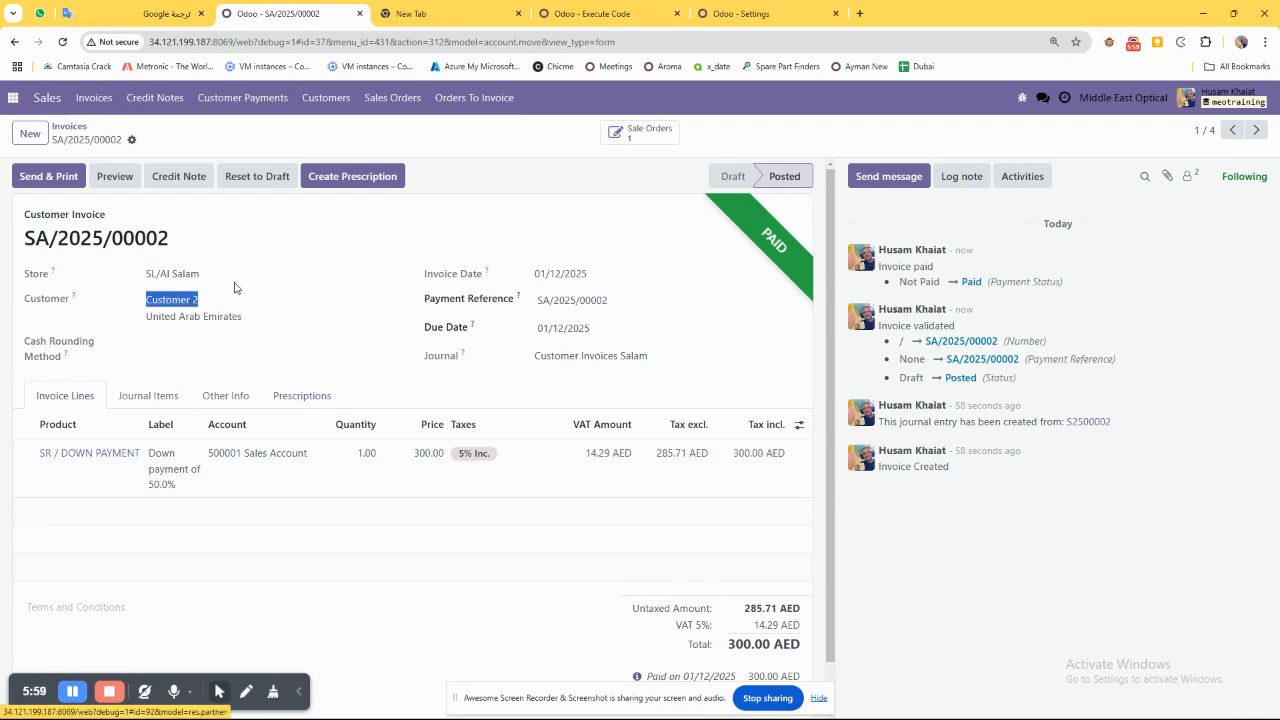
Check the down payment invoice's number, then return to the invoices list and mark that invoice's row.
{"action": "left_click_drag", "start_coordinate": [168, 238], "coordinate": [50, 238]}
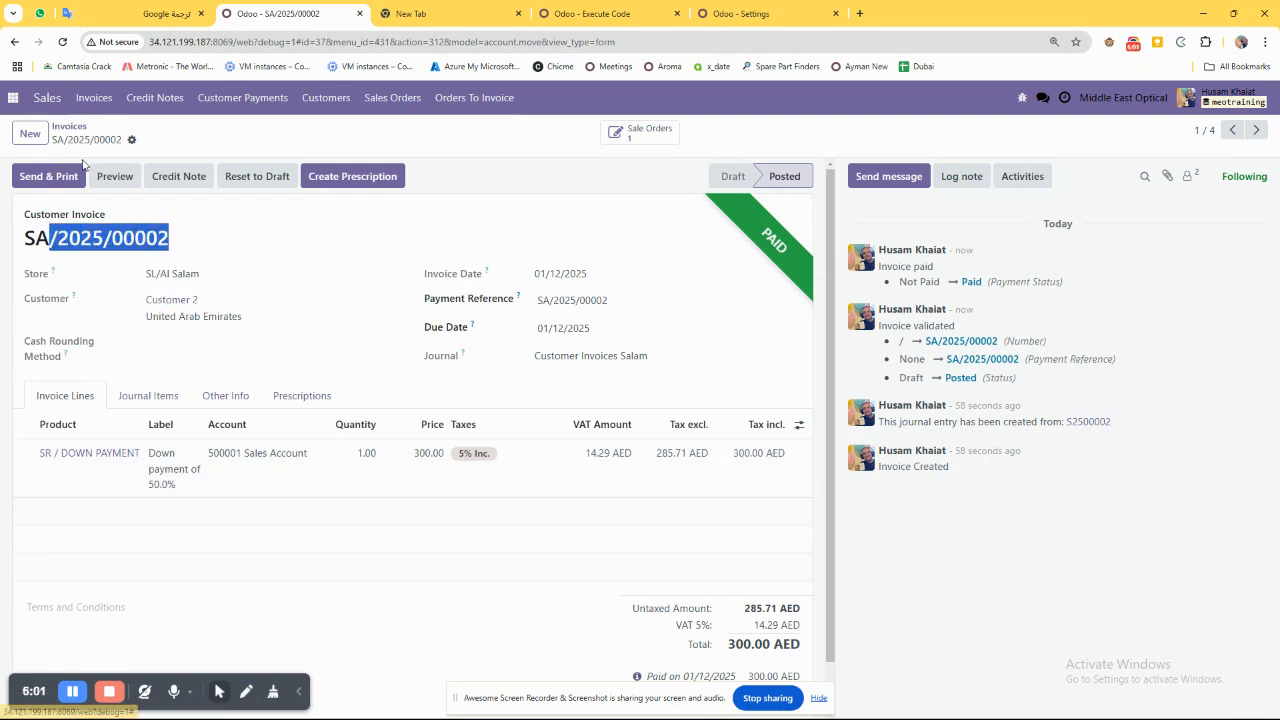
{"action": "left_click", "coordinate": [97, 105]}
{"action": "left_click_drag", "start_coordinate": [116, 137], "coordinate": [136, 138]}
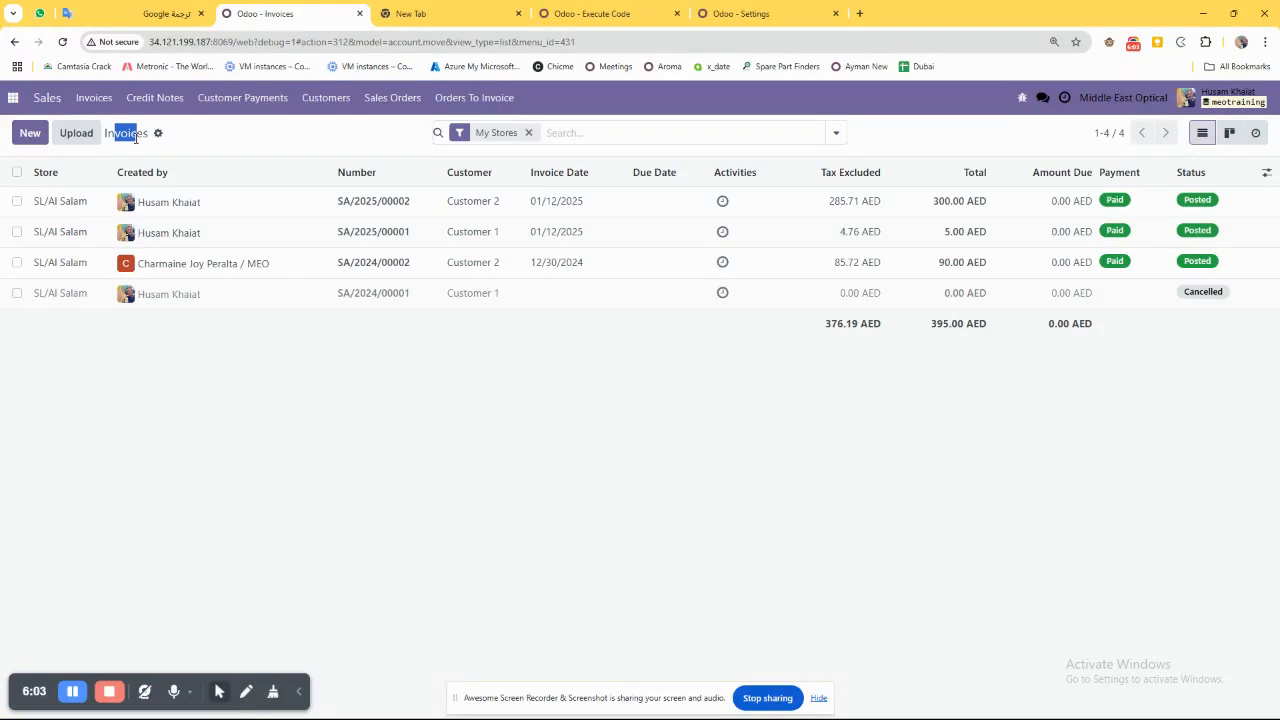
{"action": "left_click", "coordinate": [16, 203]}
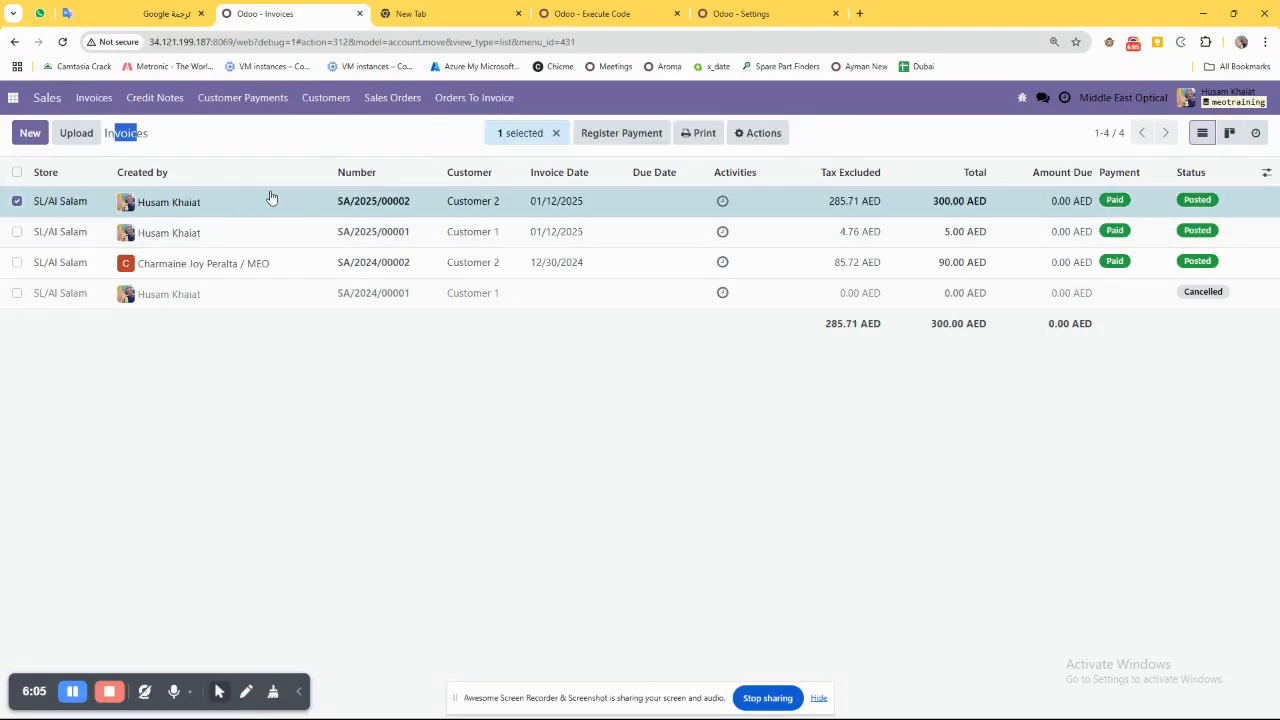
Open Customer 2's sales order and examine its lens line, total, down payment section and linked invoice.
{"action": "left_click", "coordinate": [389, 105]}
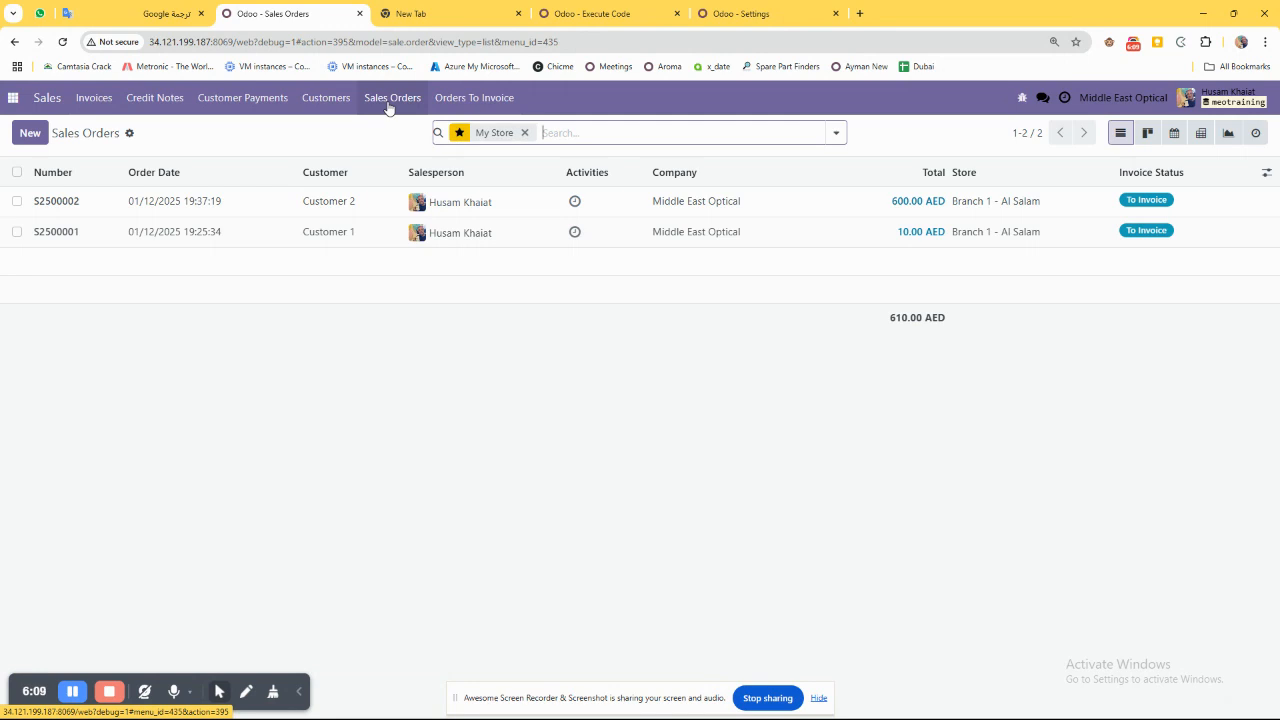
{"action": "left_click", "coordinate": [257, 206]}
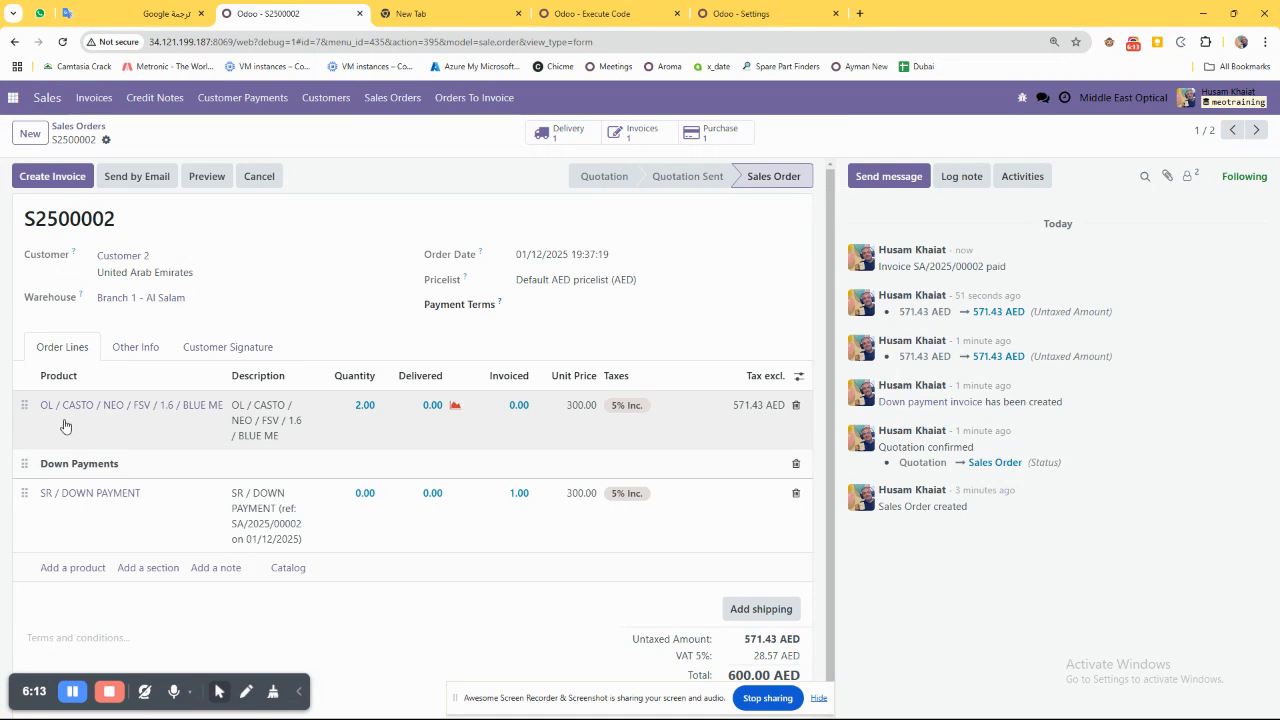
{"action": "left_click_drag", "start_coordinate": [178, 429], "coordinate": [779, 424]}
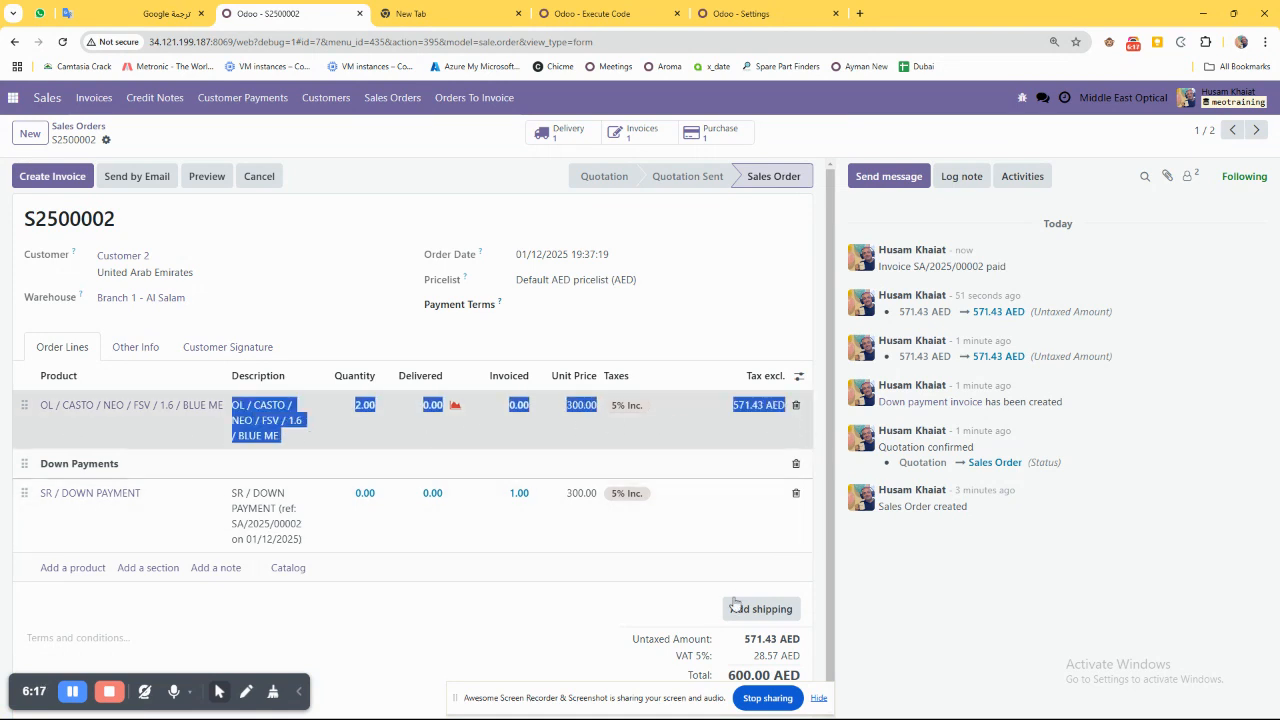
{"action": "left_click", "coordinate": [755, 657]}
{"action": "double_click", "coordinate": [746, 675]}
{"action": "triple_click", "coordinate": [112, 463]}
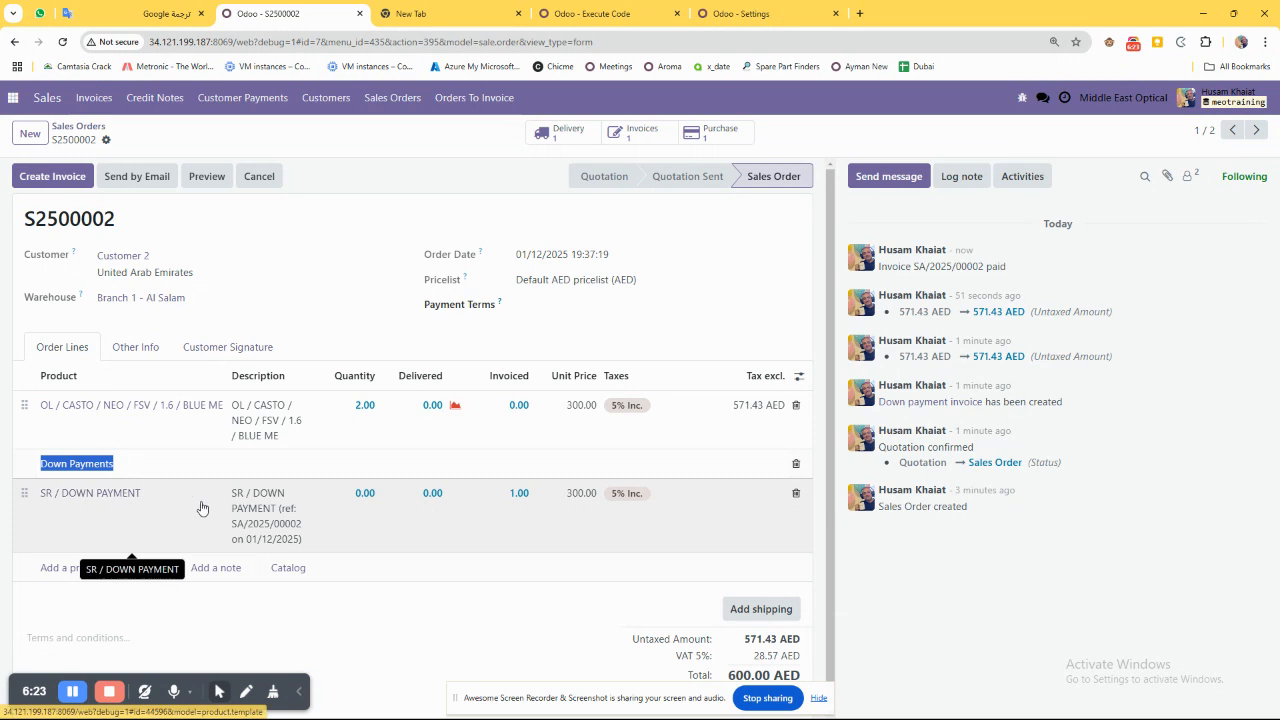
{"action": "left_click", "coordinate": [642, 135]}
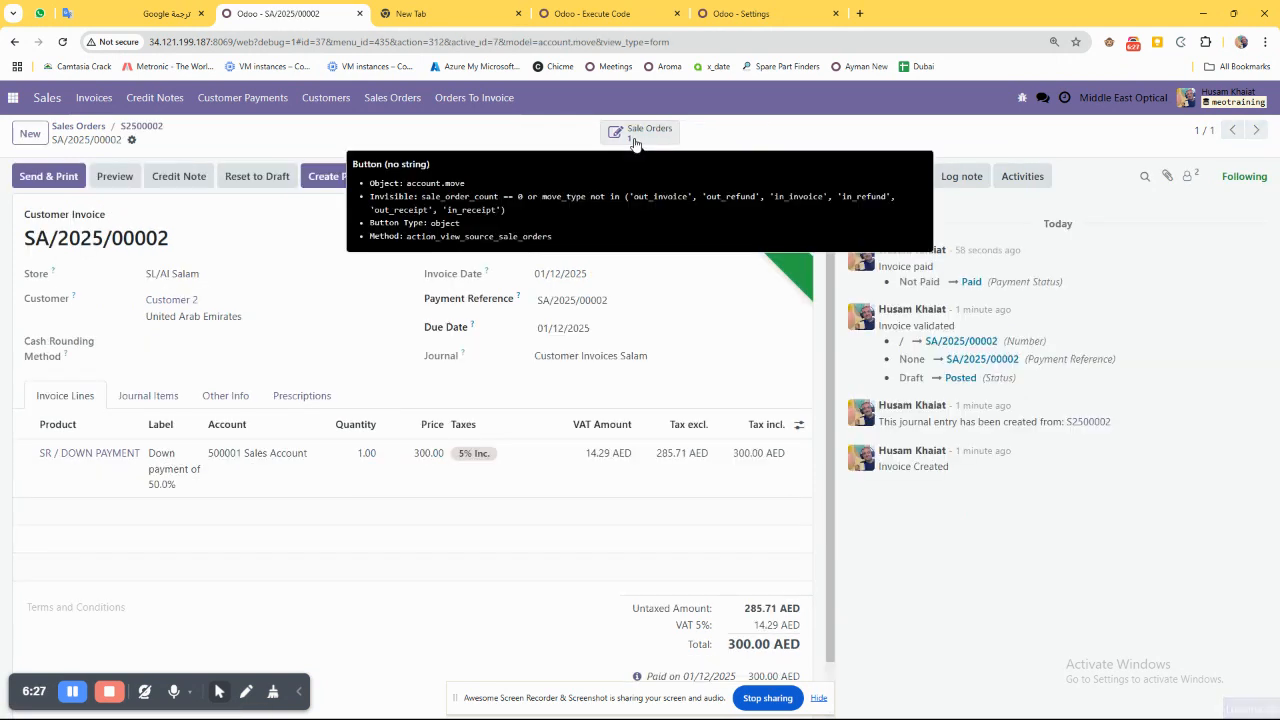
{"action": "left_click", "coordinate": [141, 127]}
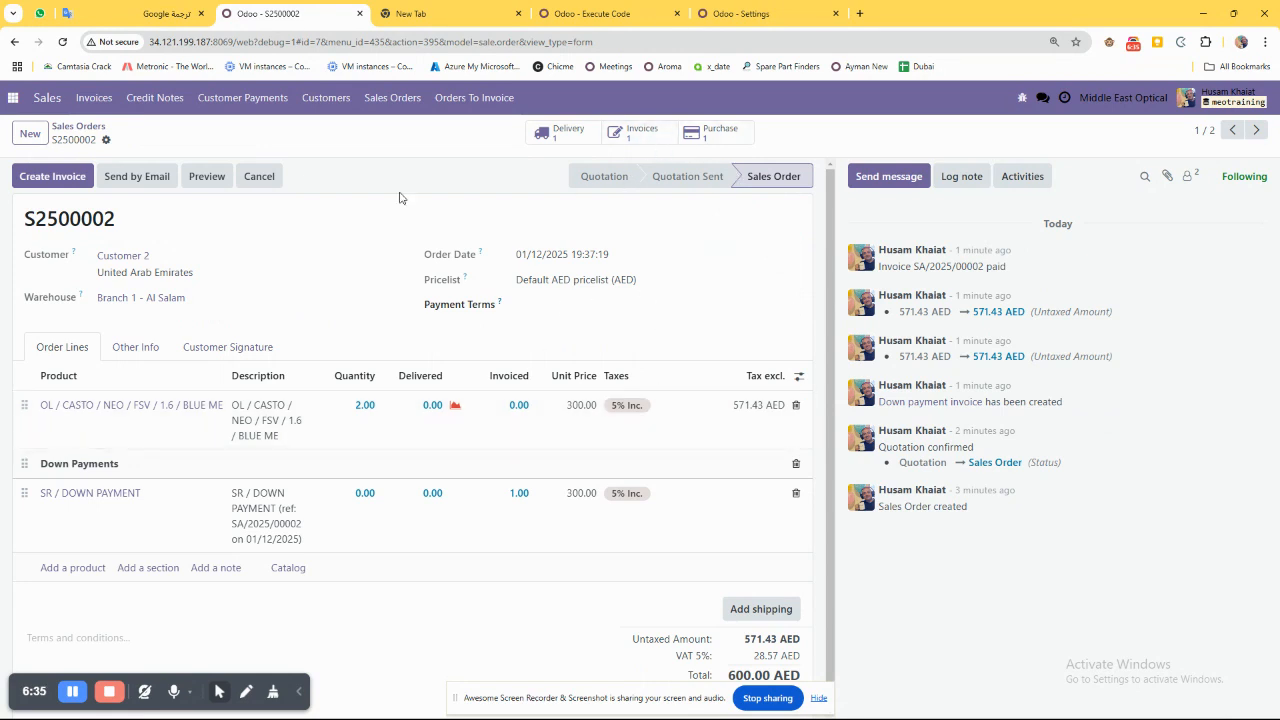
Open the purchase request linked to the sales order and examine its reference, vendor and delivery location.
{"action": "left_click", "coordinate": [690, 135]}
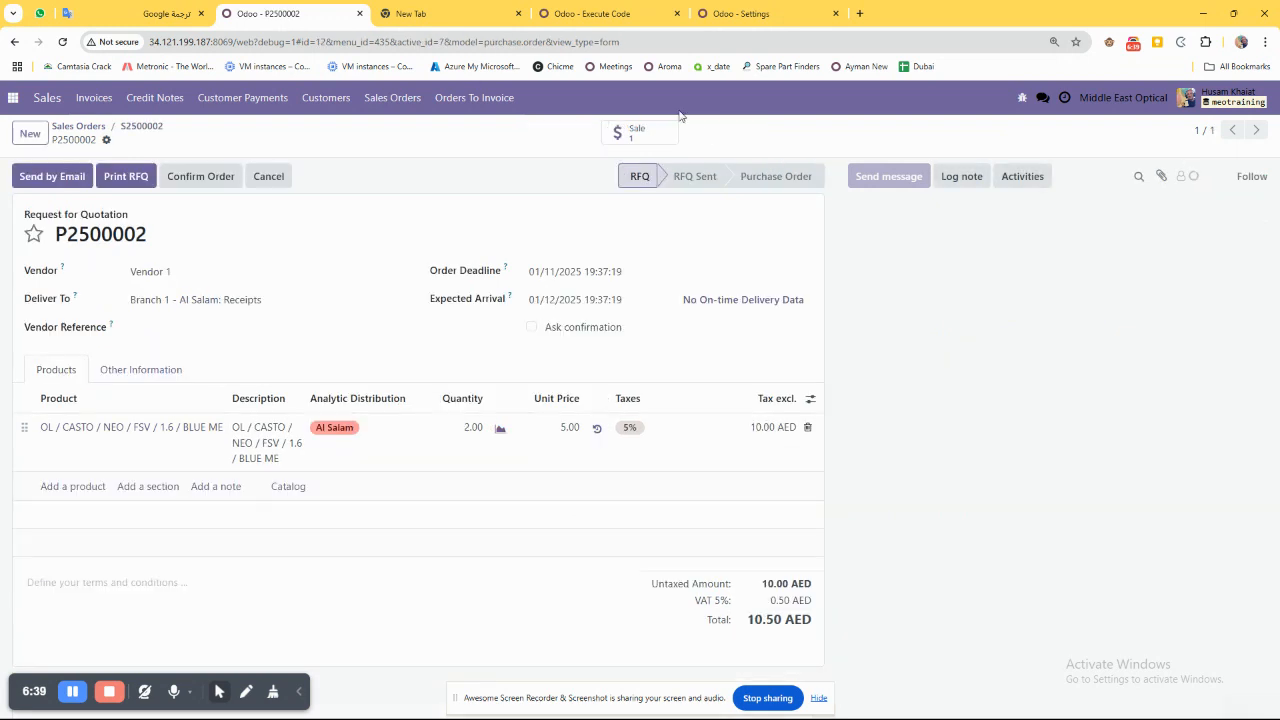
{"action": "left_click_drag", "start_coordinate": [152, 235], "coordinate": [57, 234]}
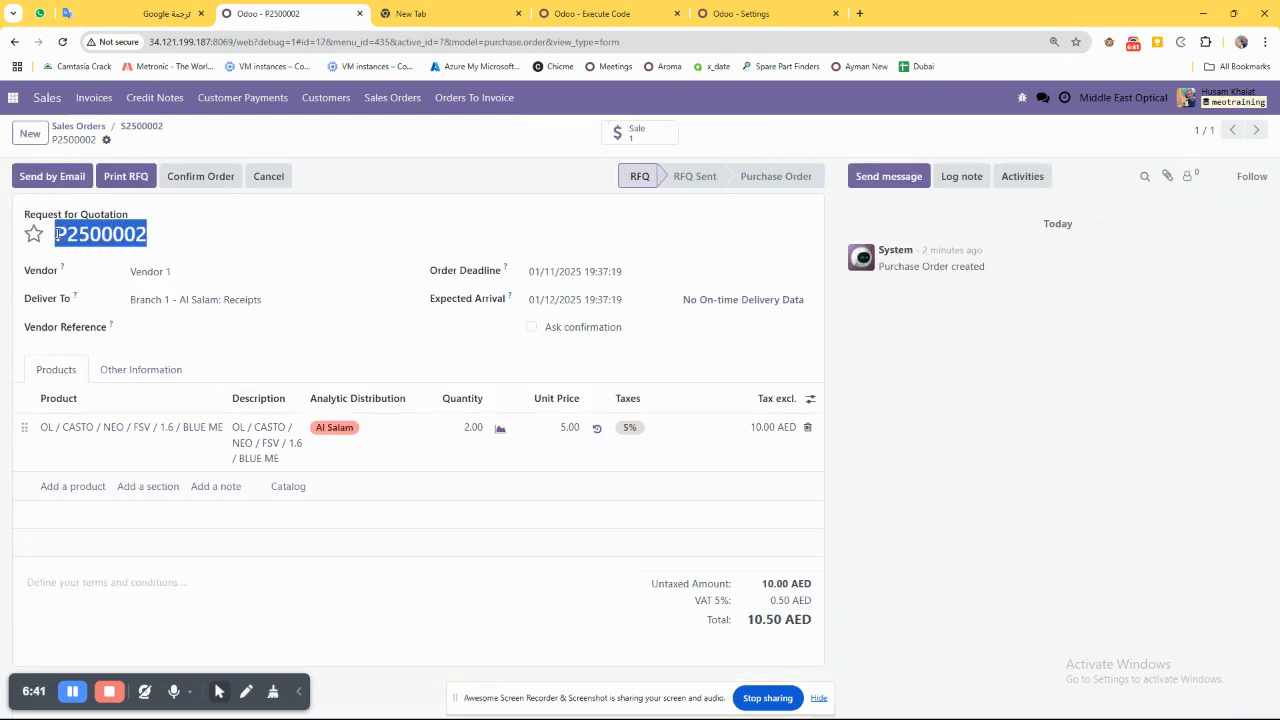
{"action": "left_click", "coordinate": [144, 234]}
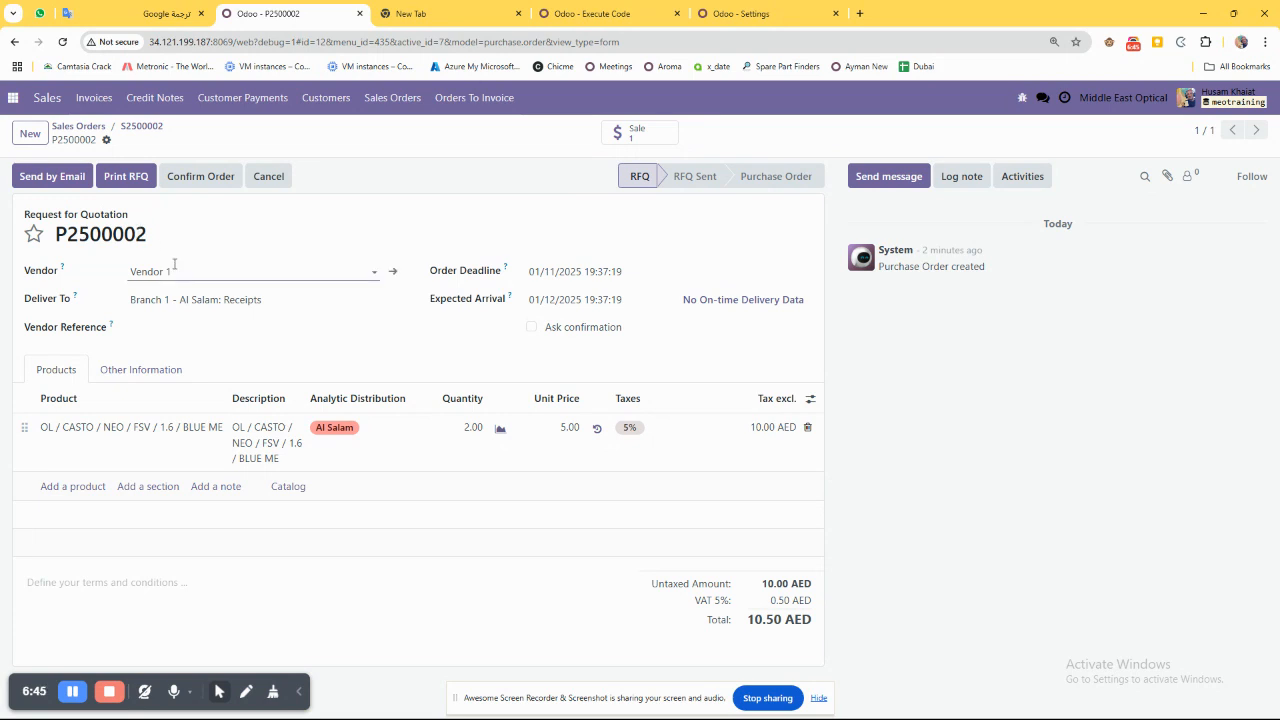
{"action": "mouse_move", "coordinate": [187, 270]}
{"action": "left_mouse_down"}
{"action": "mouse_move", "coordinate": [118, 274]}
{"action": "mouse_move", "coordinate": [203, 271]}
{"action": "left_mouse_up"}
{"action": "left_click", "coordinate": [137, 270]}
{"action": "left_click", "coordinate": [136, 304]}
{"action": "left_click", "coordinate": [88, 297]}
{"action": "left_click", "coordinate": [152, 274]}
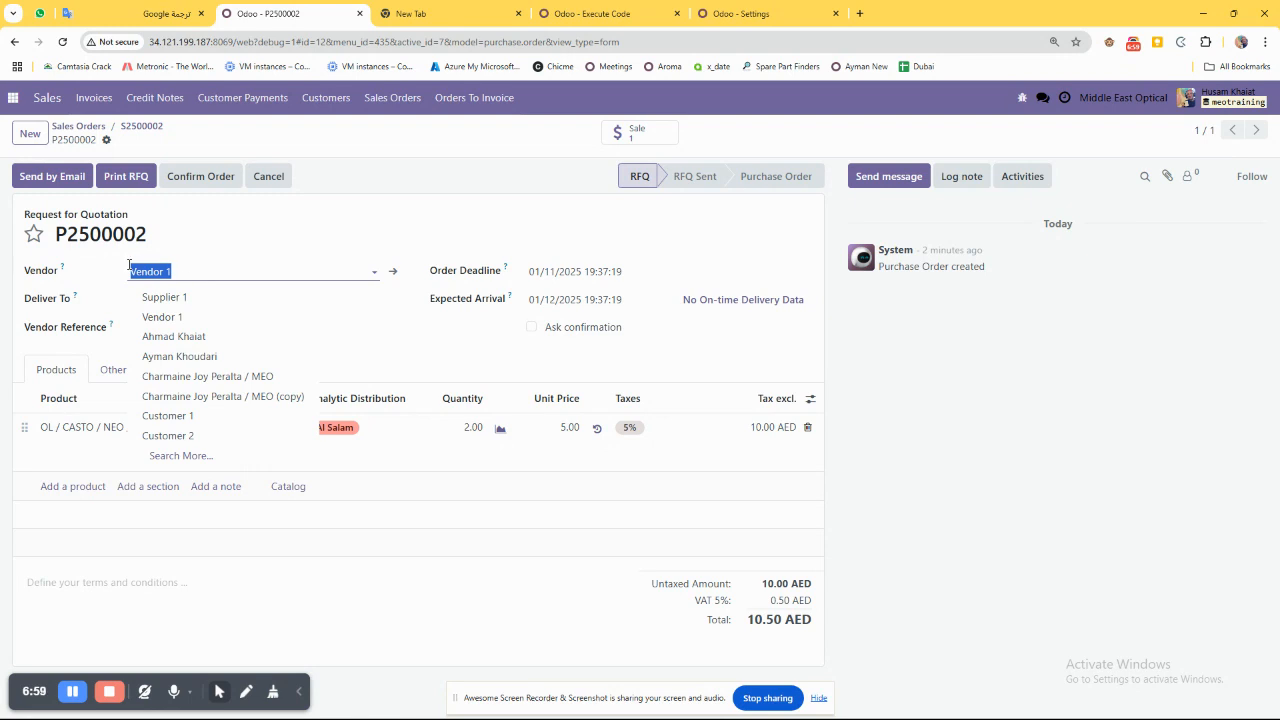
{"action": "left_click", "coordinate": [87, 267]}
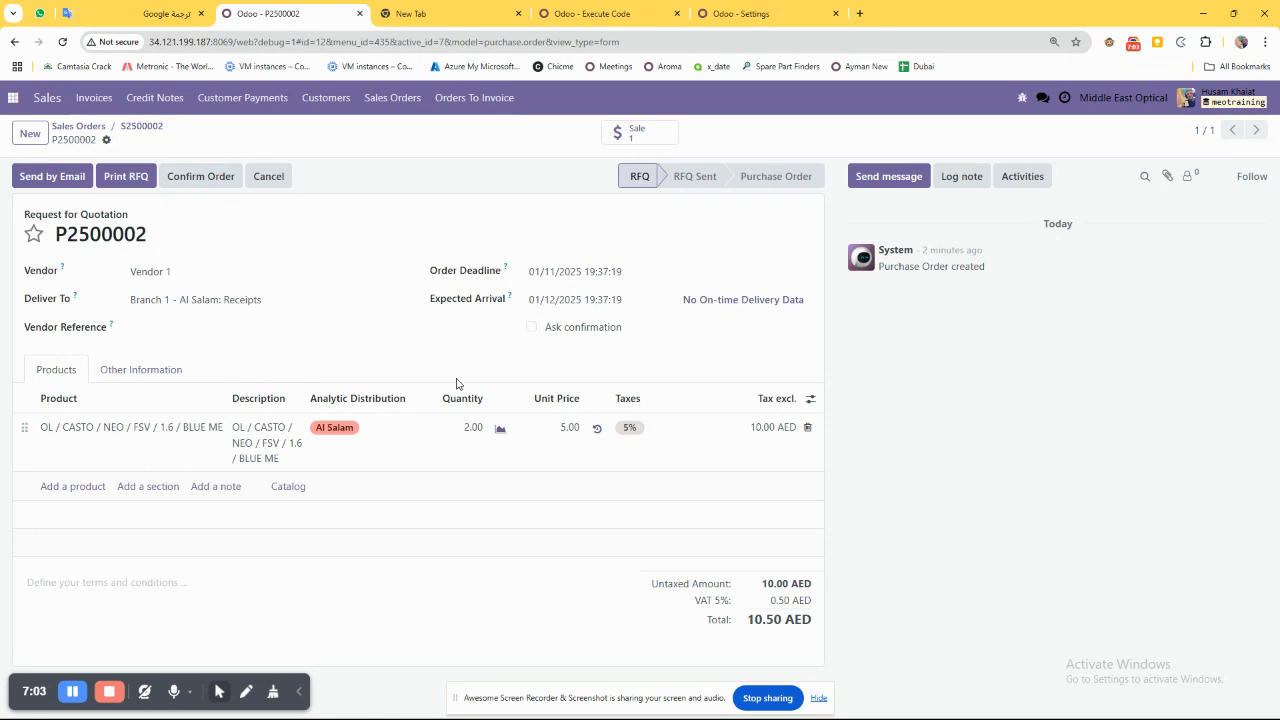
Confirm the purchase order for the lenses and set the lens line's unit price to 6.00 AED.
{"action": "left_click", "coordinate": [556, 428]}
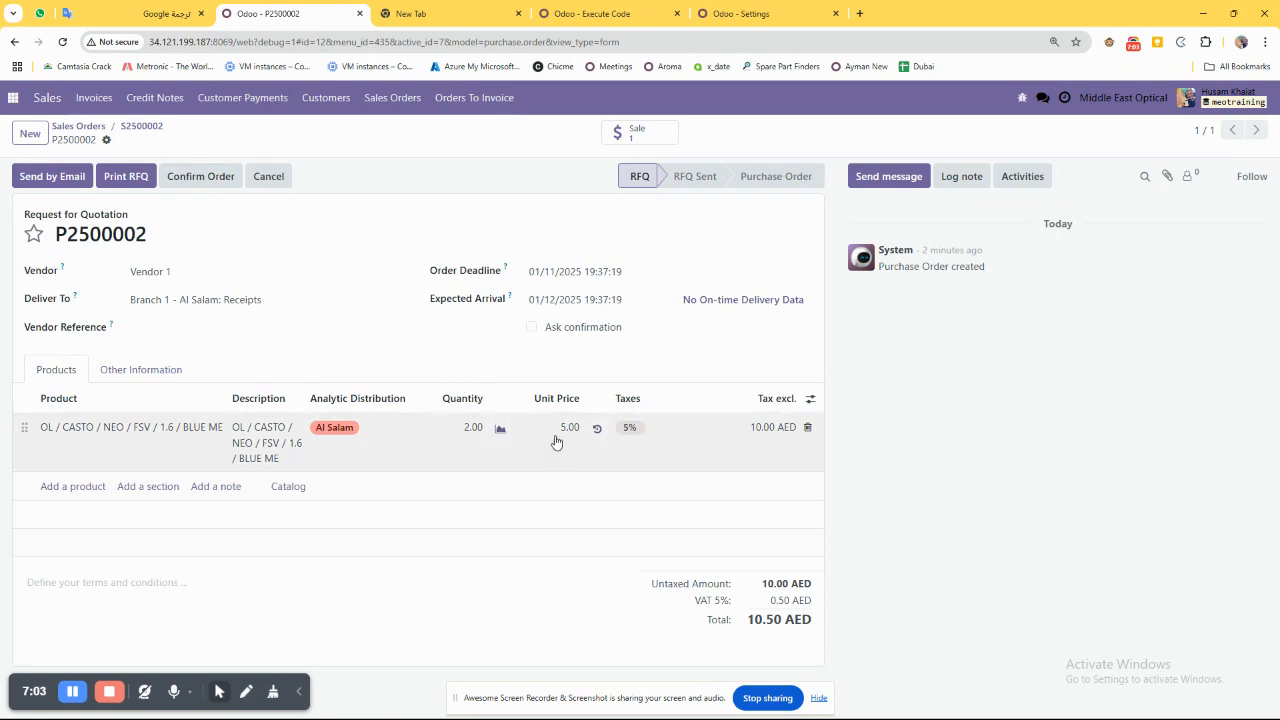
{"action": "left_click", "coordinate": [201, 180]}
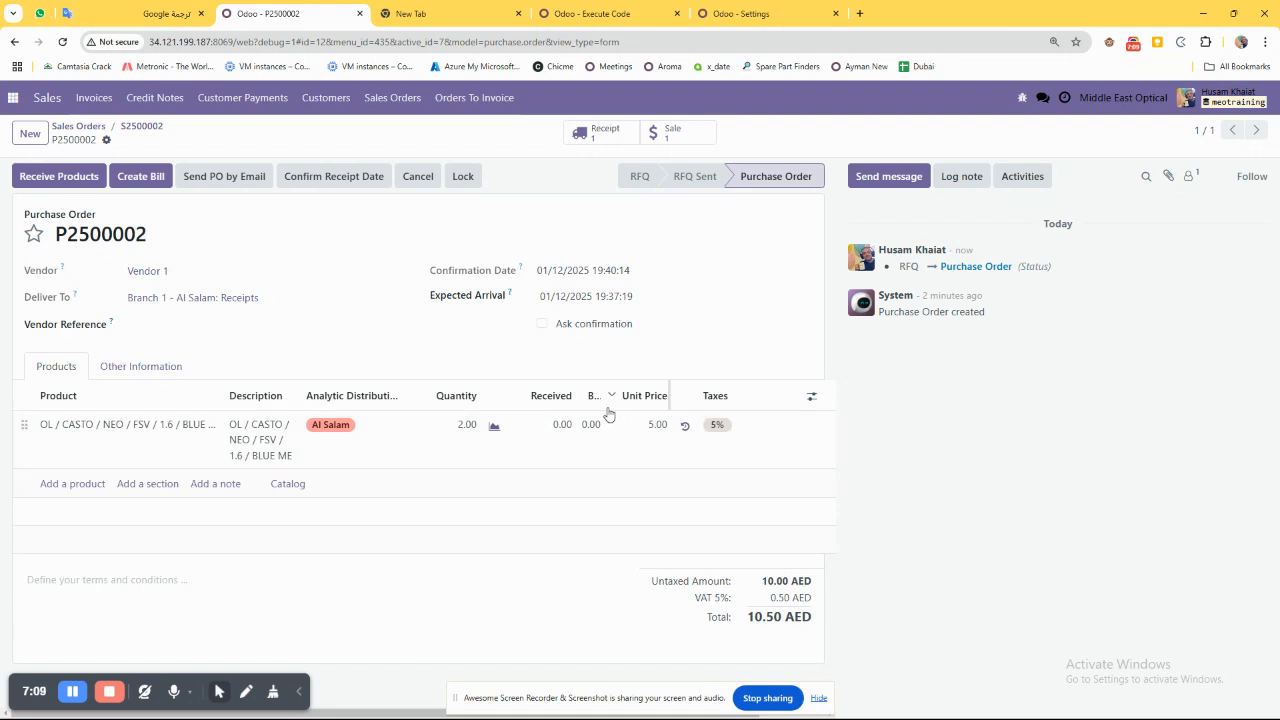
{"action": "left_click", "coordinate": [645, 459]}
{"action": "type", "text": "6"}
{"action": "key", "text": "alt+s"}
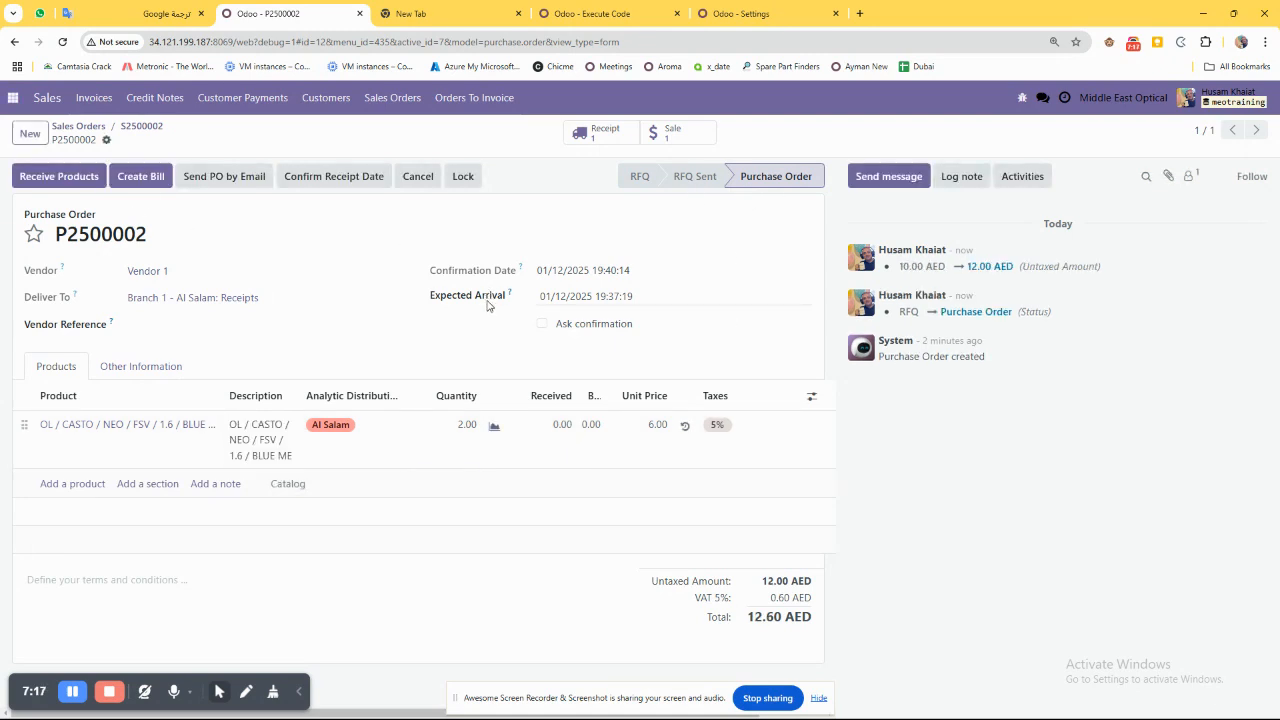
{"action": "mouse_move", "coordinate": [610, 408]}
Go to the Purchase app's list of purchase orders, open the newly confirmed order and return to compare the orders' vendors.
{"action": "left_click", "coordinate": [14, 97]}
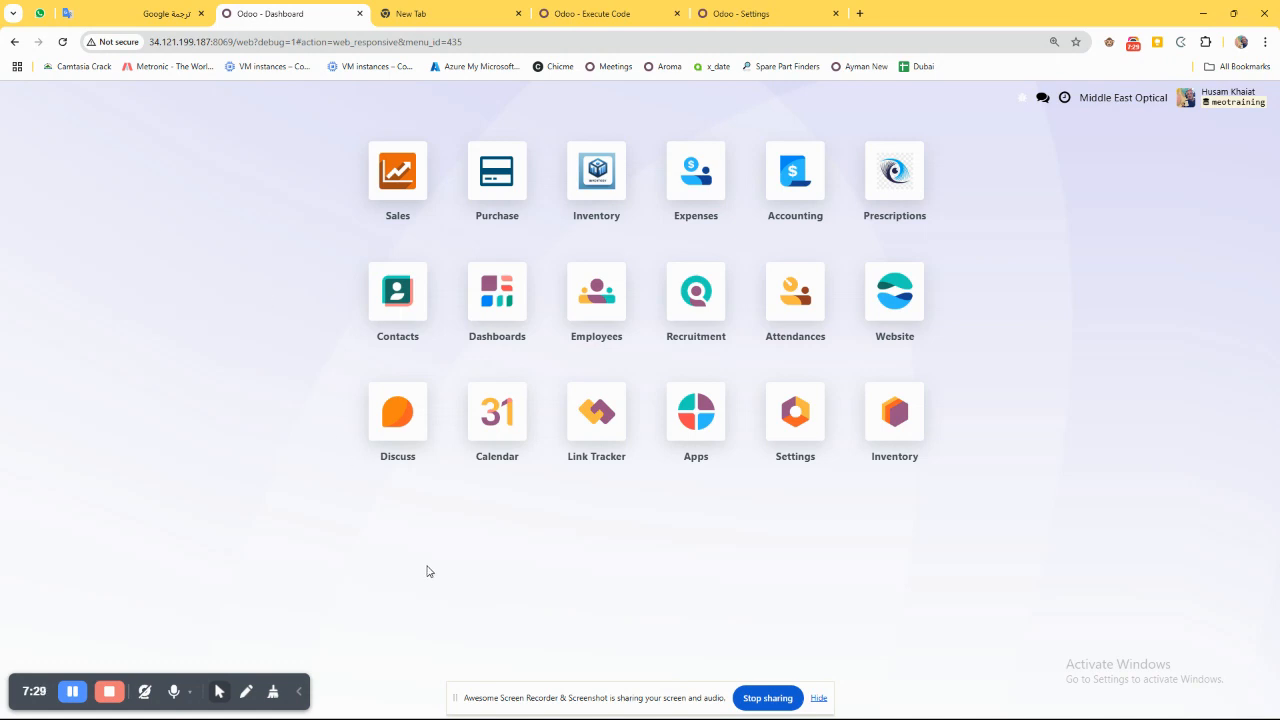
{"action": "left_click", "coordinate": [501, 180]}
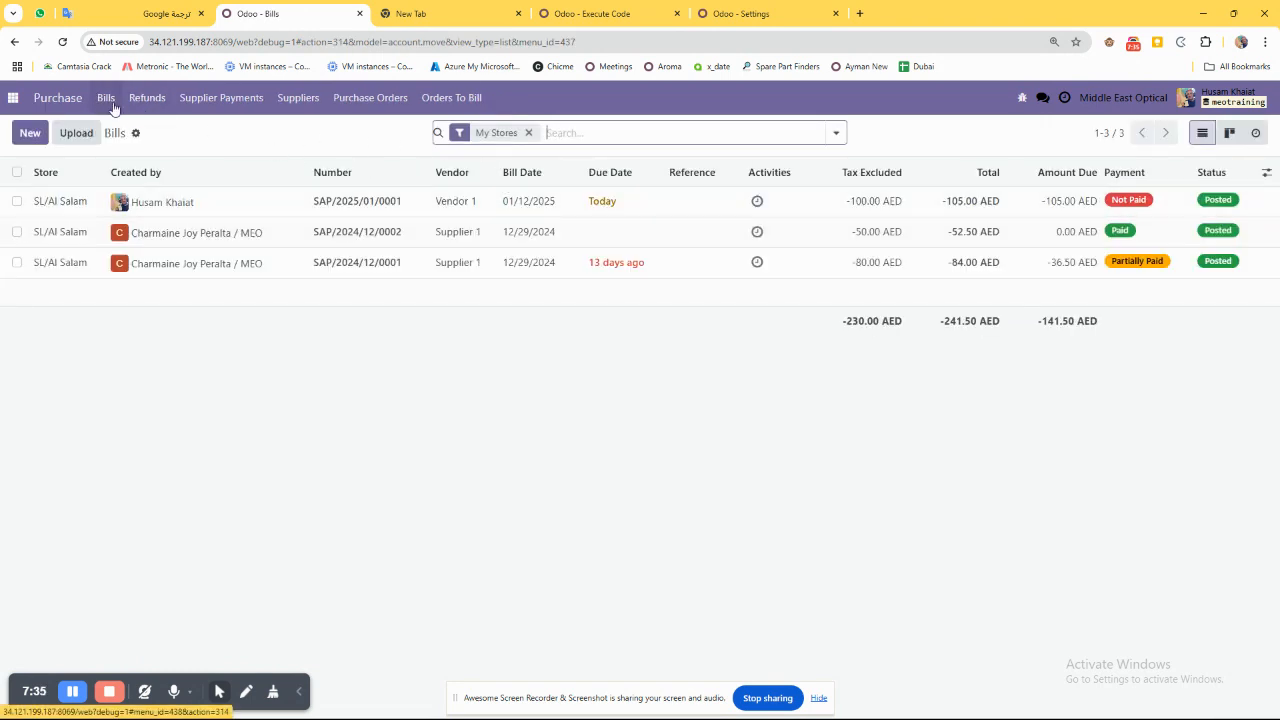
{"action": "left_click", "coordinate": [352, 98]}
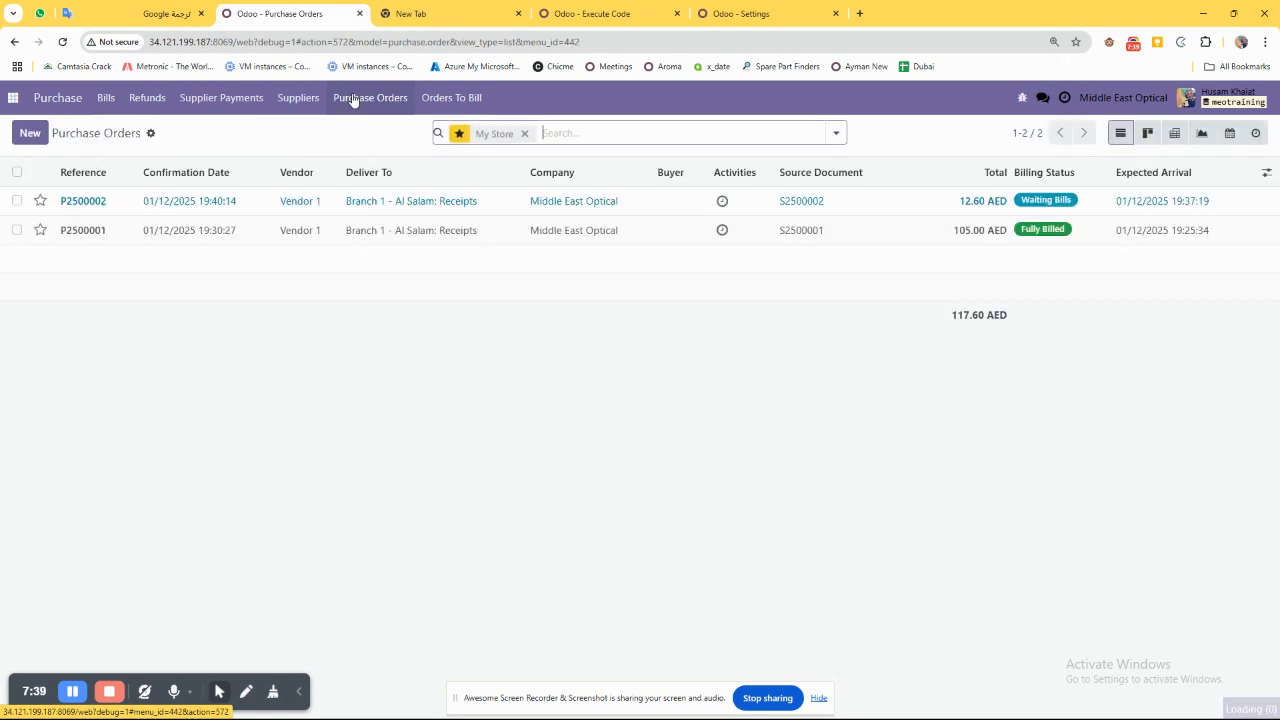
{"action": "left_click", "coordinate": [17, 201]}
{"action": "left_click", "coordinate": [17, 202]}
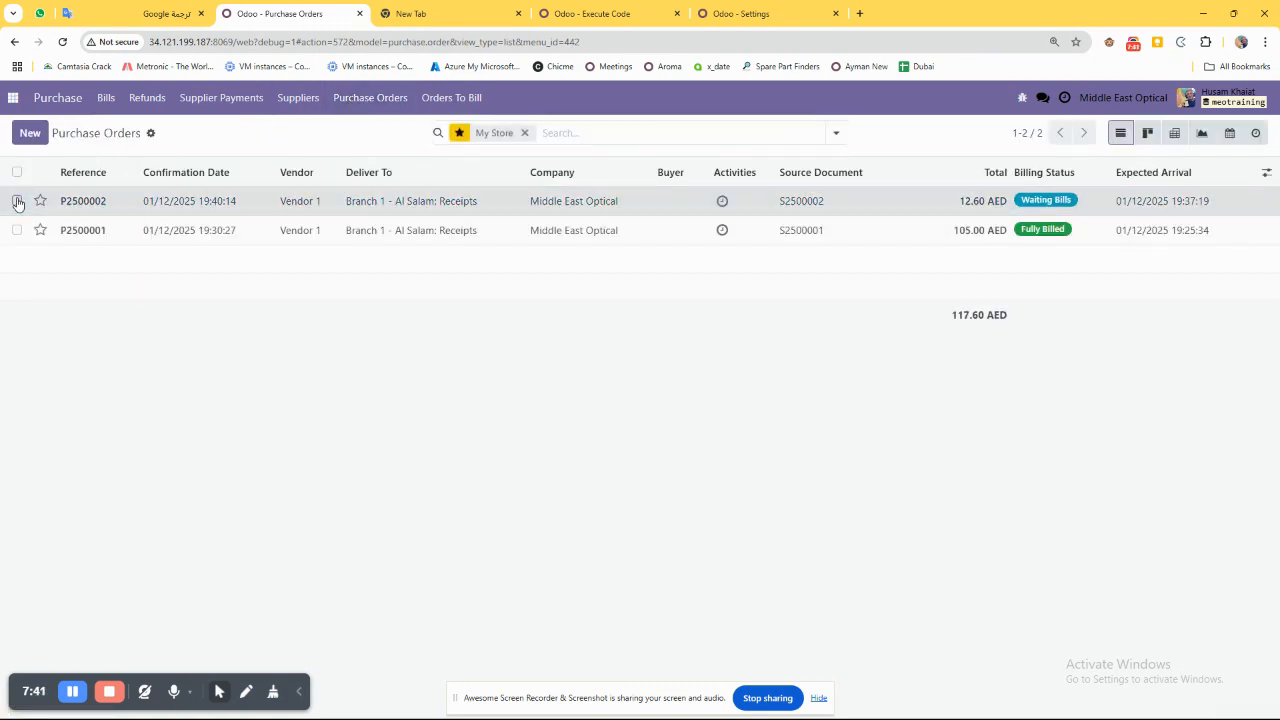
{"action": "left_click", "coordinate": [111, 203]}
{"action": "left_click", "coordinate": [88, 127]}
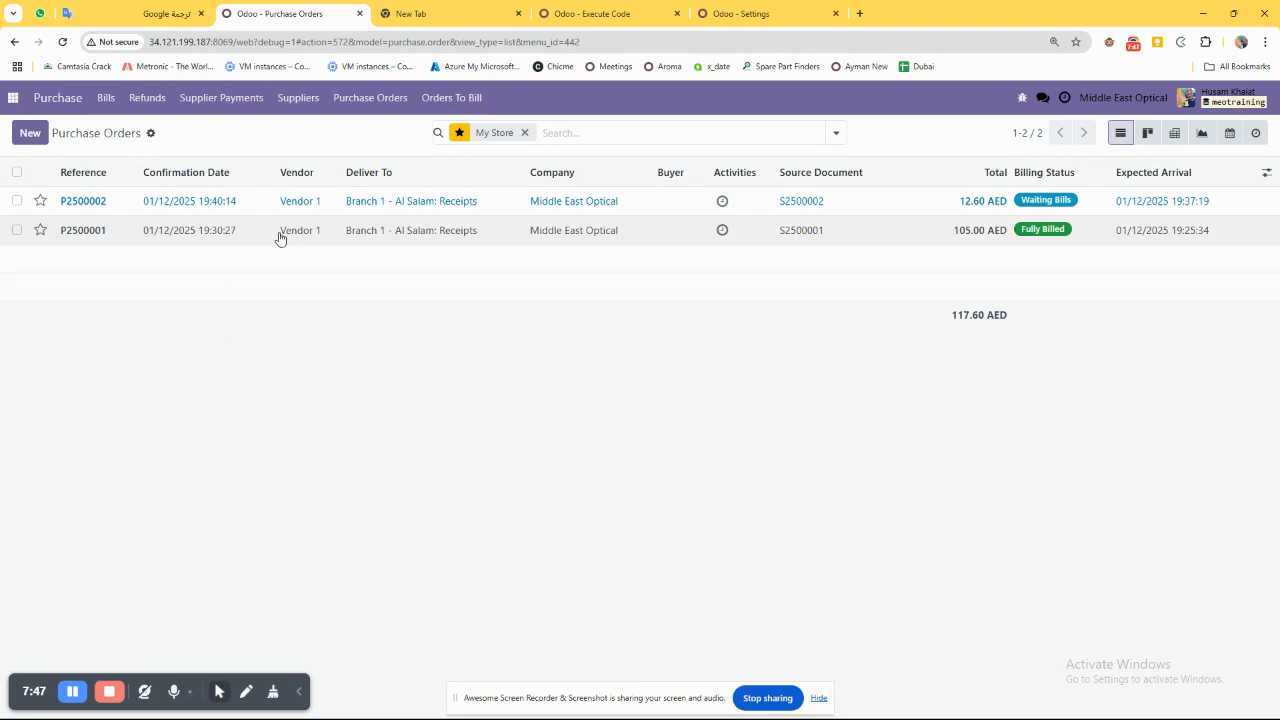
{"action": "left_click_drag", "start_coordinate": [268, 205], "coordinate": [343, 241]}
{"action": "left_click", "coordinate": [350, 366]}
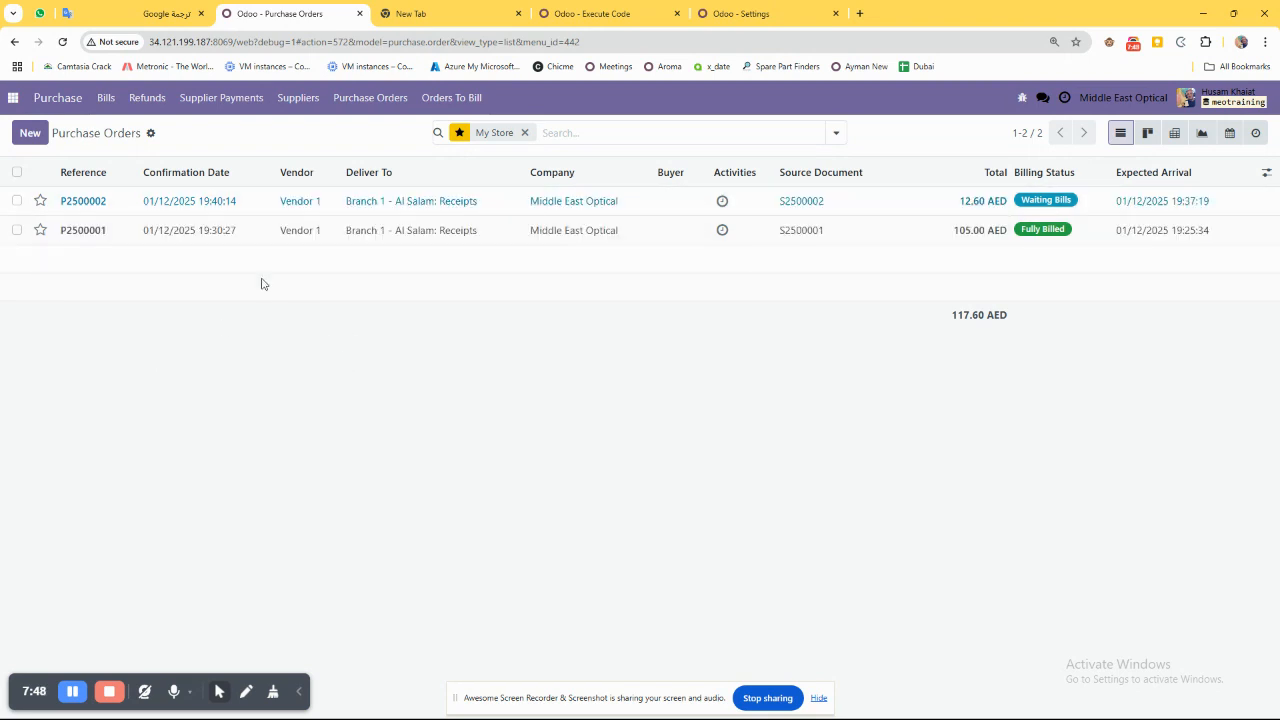
Reopen the Purchase app's bills list, search the bills for "vendo", and clear that search.
{"action": "left_click", "coordinate": [14, 98]}
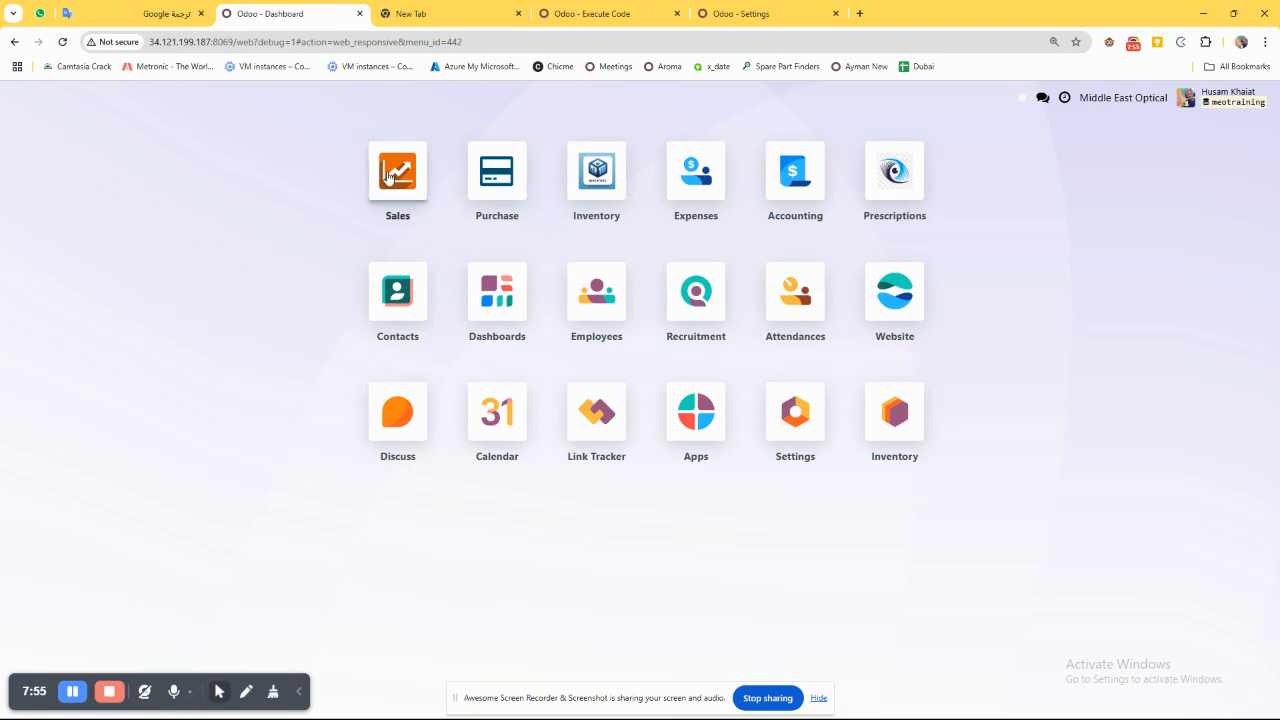
{"action": "left_click", "coordinate": [497, 175]}
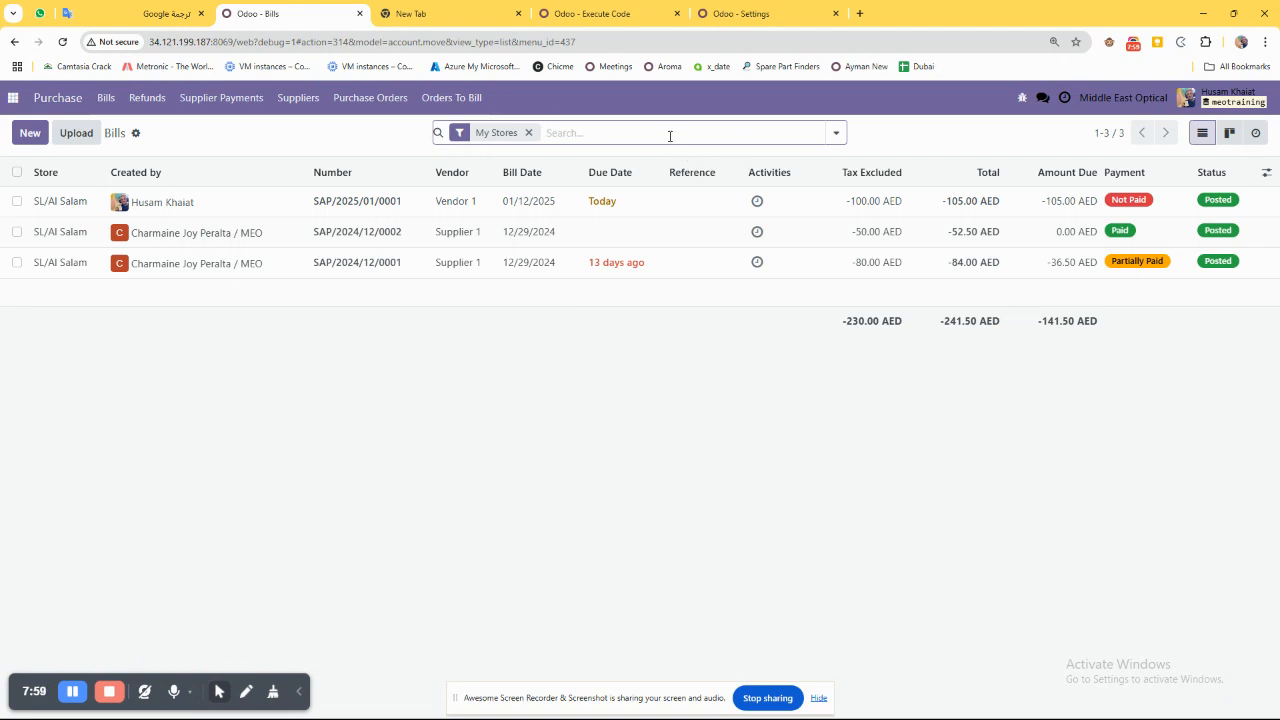
{"action": "type", "text": "lk"}
{"action": "key", "text": "BackSpace"}
{"action": "key", "text": "BackSpace"}
{"action": "key", "text": "BackSpace"}
{"action": "left_click", "coordinate": [540, 132]}
{"action": "type", "text": "vendo"}
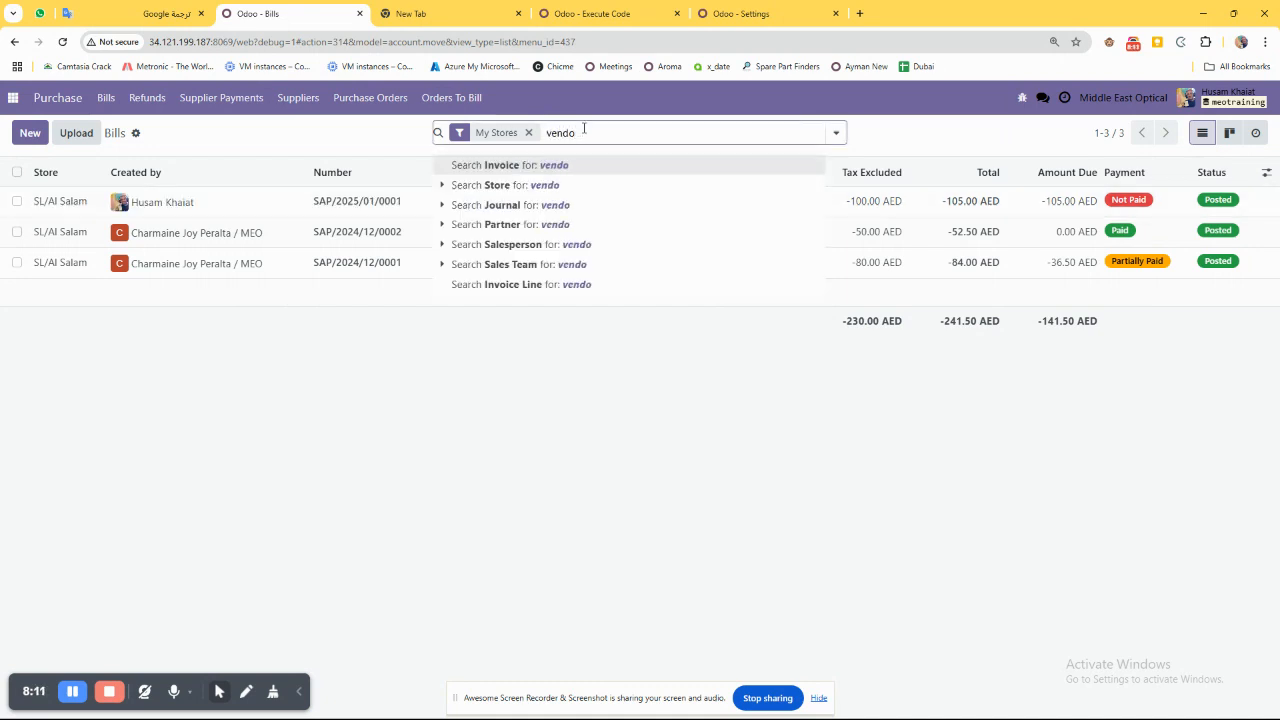
{"action": "key", "text": "Return"}
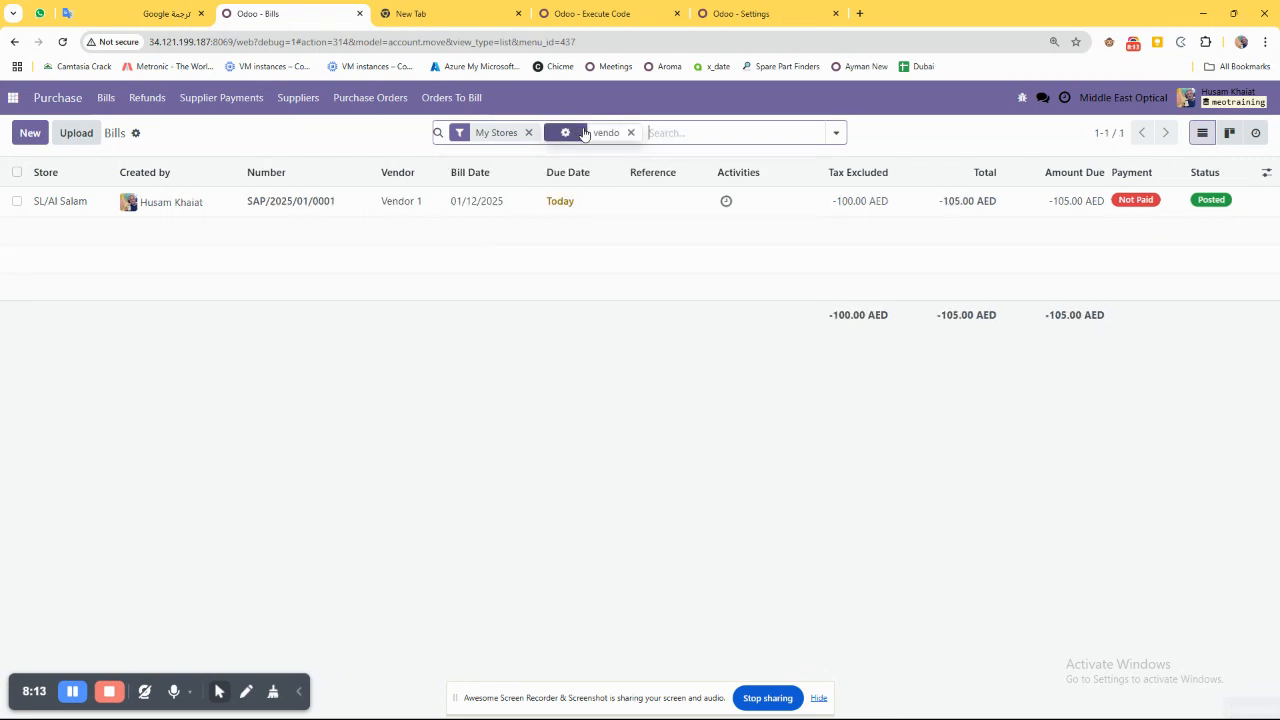
{"action": "key", "text": "BackSpace"}
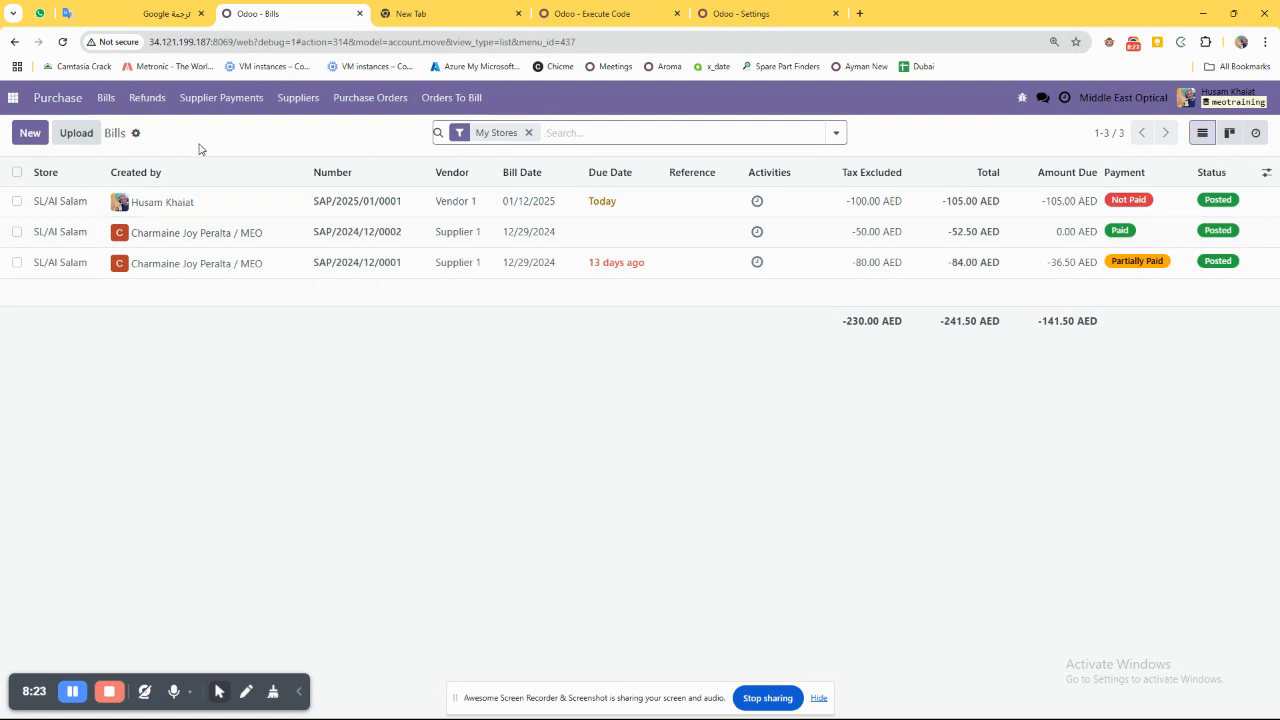
Switch from the bills to the purchase orders list, search it for "vendo", and clear that search.
{"action": "double_click", "coordinate": [107, 131]}
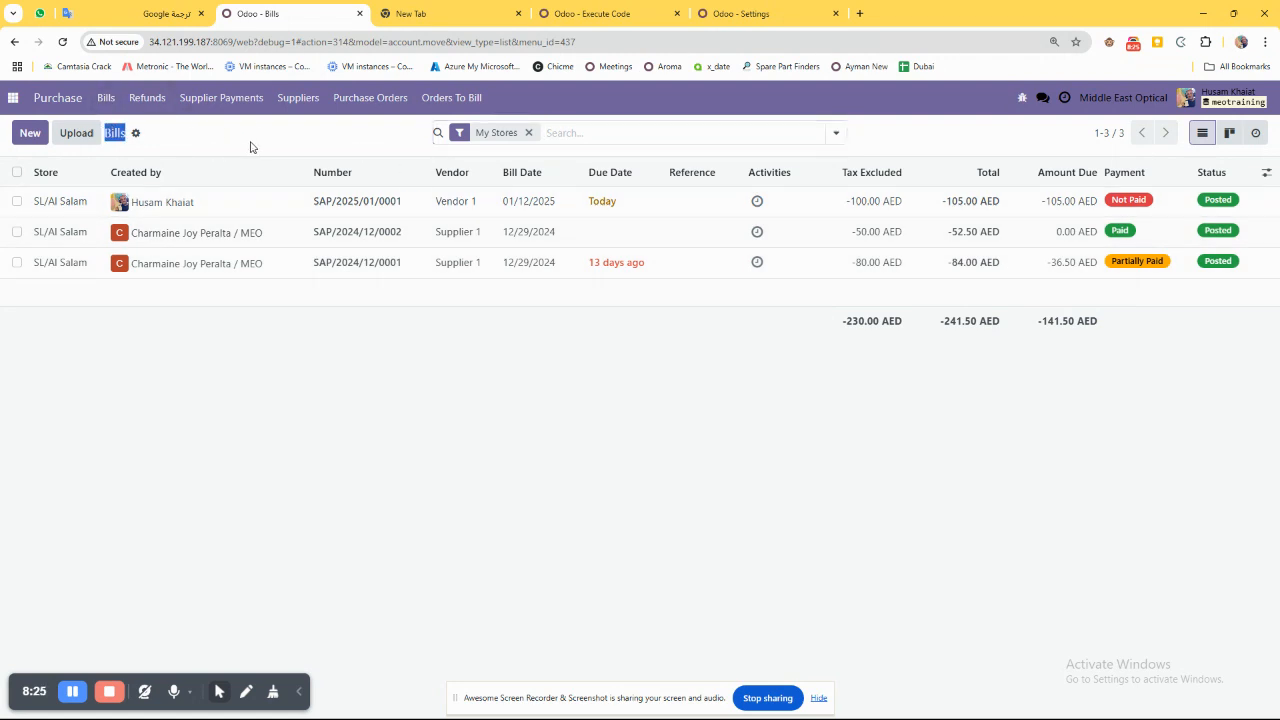
{"action": "left_click", "coordinate": [338, 106]}
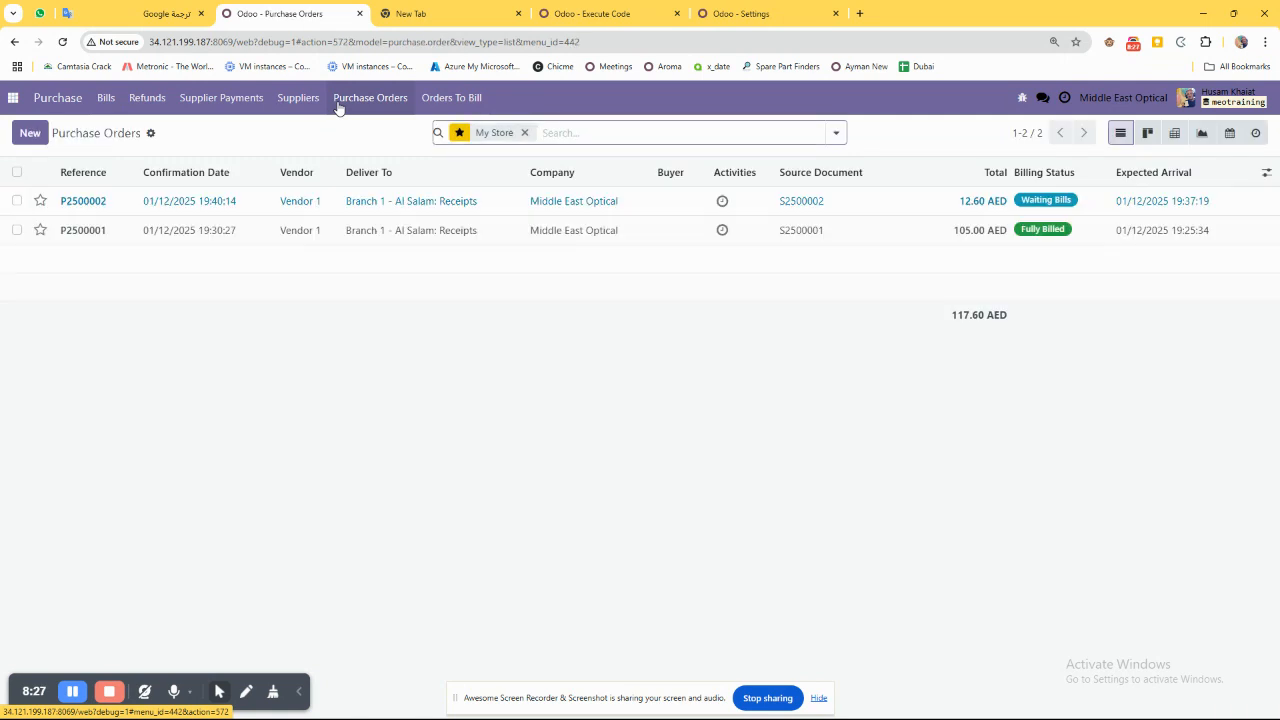
{"action": "left_click", "coordinate": [567, 132]}
{"action": "type", "text": "ven"}
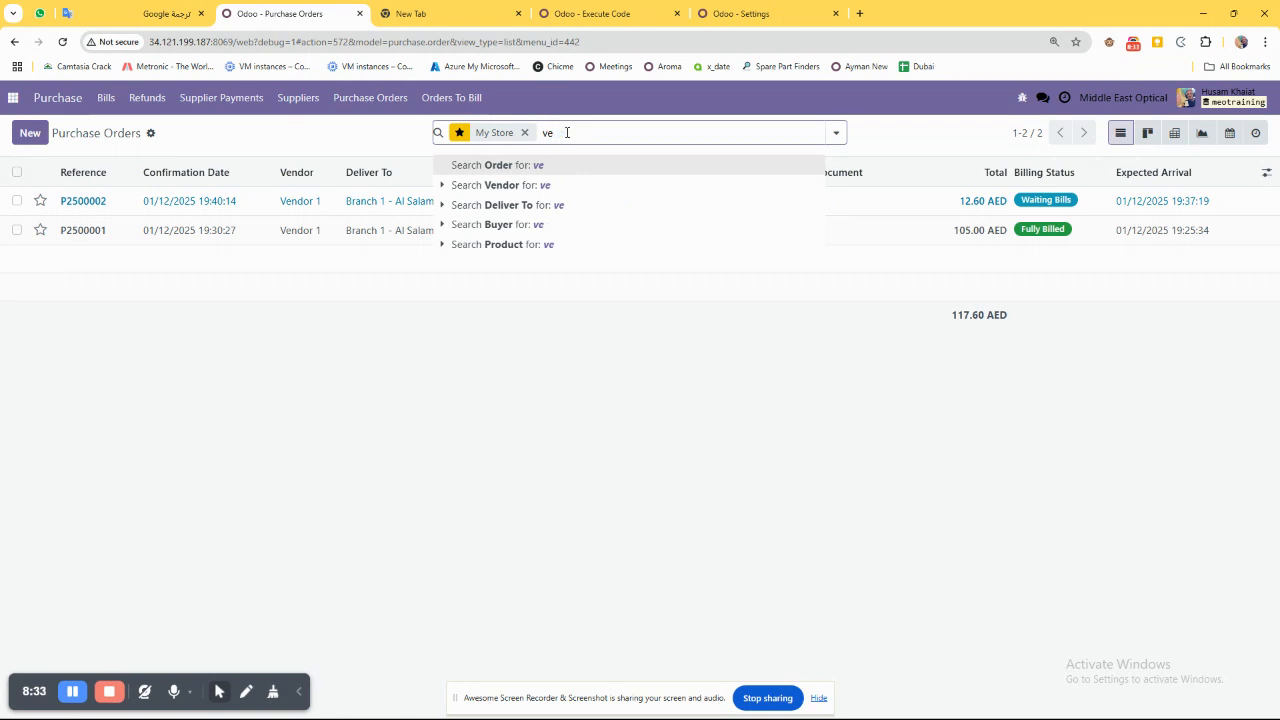
{"action": "type", "text": "do"}
{"action": "key", "text": "Return"}
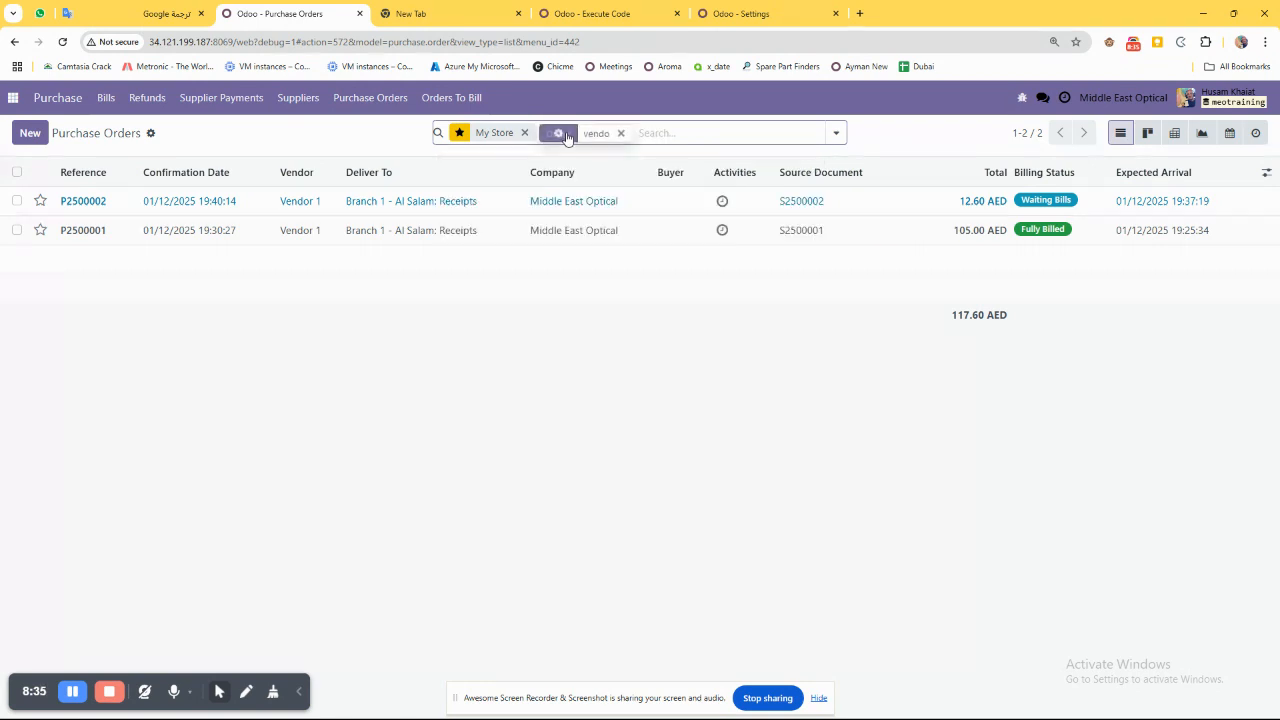
{"action": "key", "text": "BackSpace"}
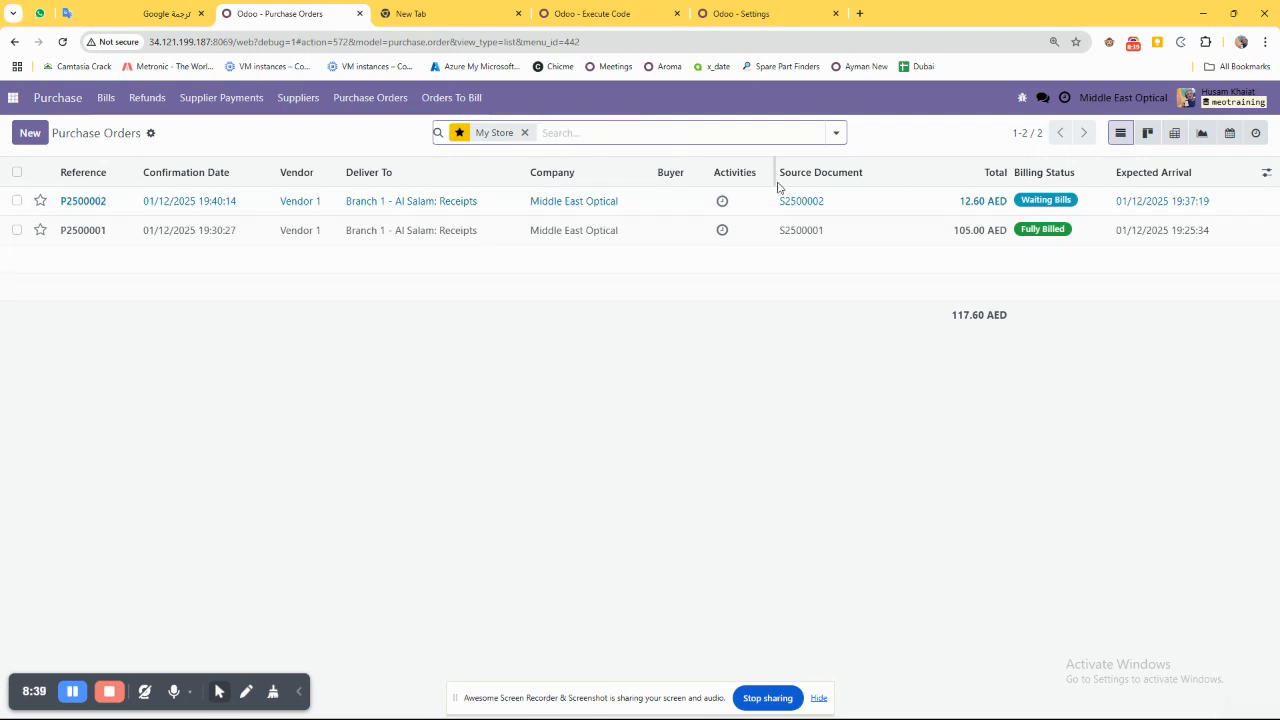
Mark both Vendor 1 purchase orders, clear the selection, and compare their billing statuses.
{"action": "left_click", "coordinate": [17, 201]}
{"action": "left_click", "coordinate": [17, 230]}
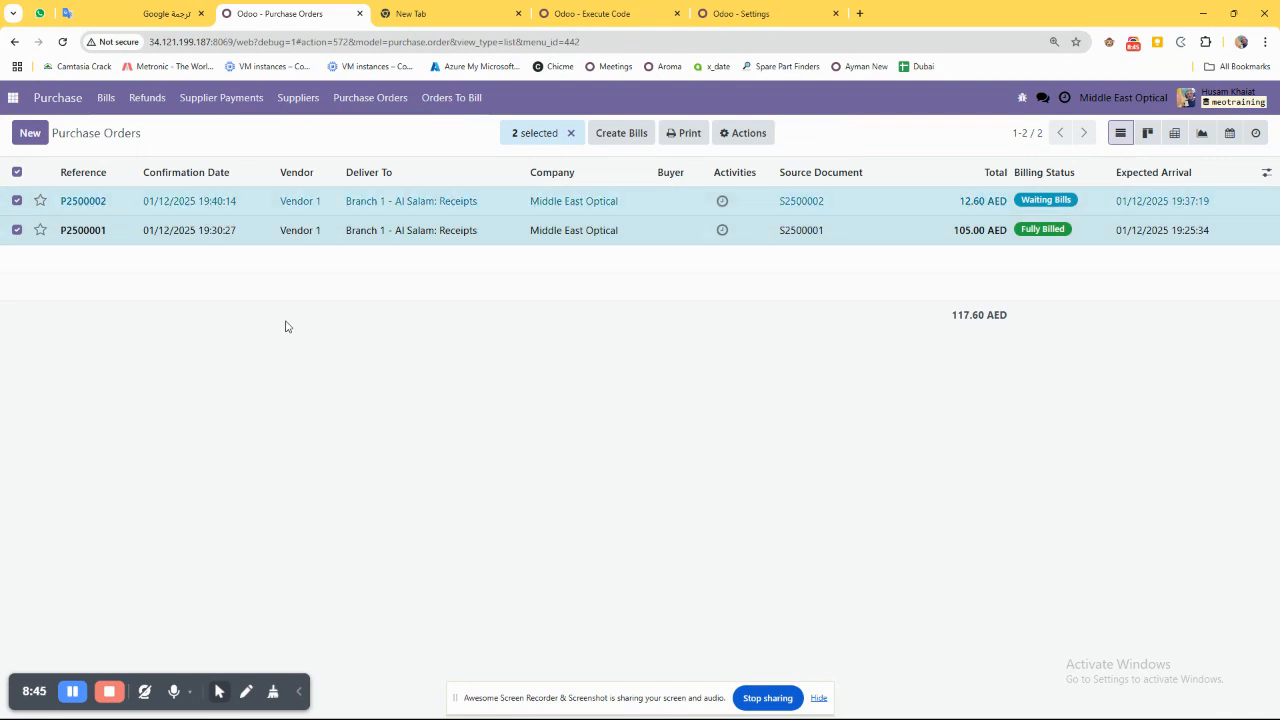
{"action": "left_click", "coordinate": [18, 173]}
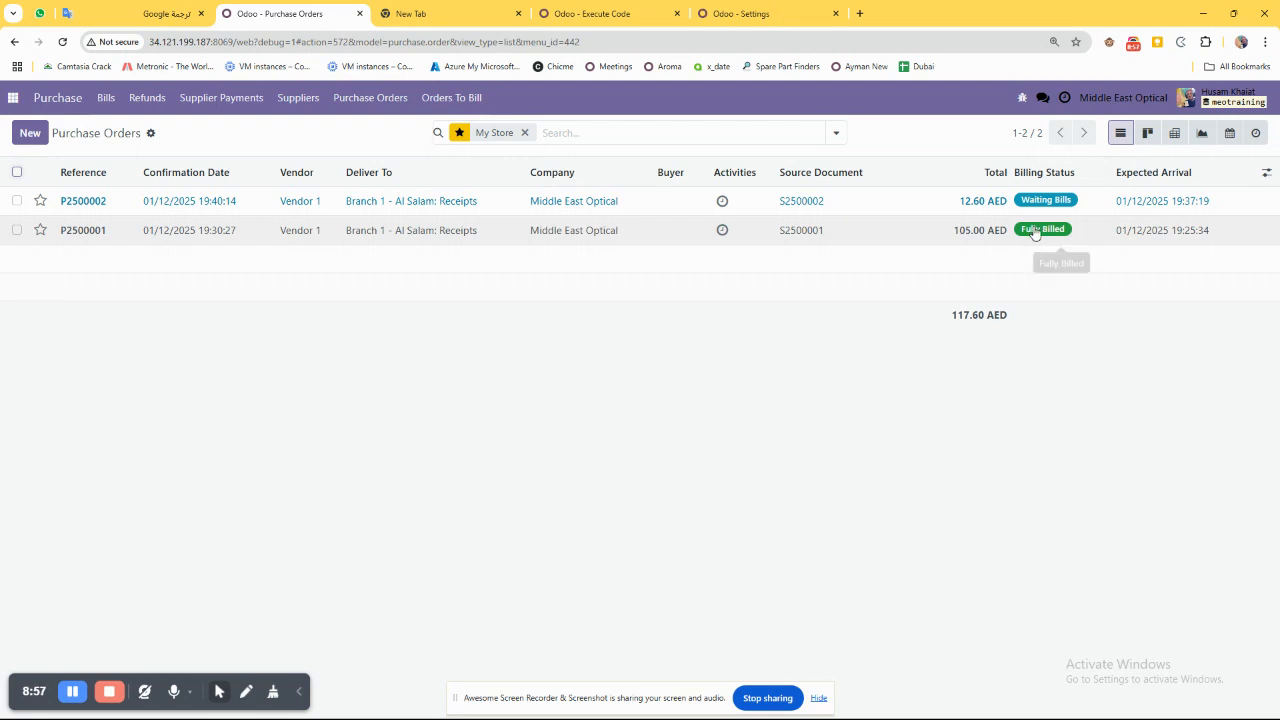
Filter the purchase orders list to the store's orders with the Waiting Bills status.
{"action": "left_click_drag", "start_coordinate": [339, 248], "coordinate": [553, 356]}
{"action": "left_click", "coordinate": [553, 356]}
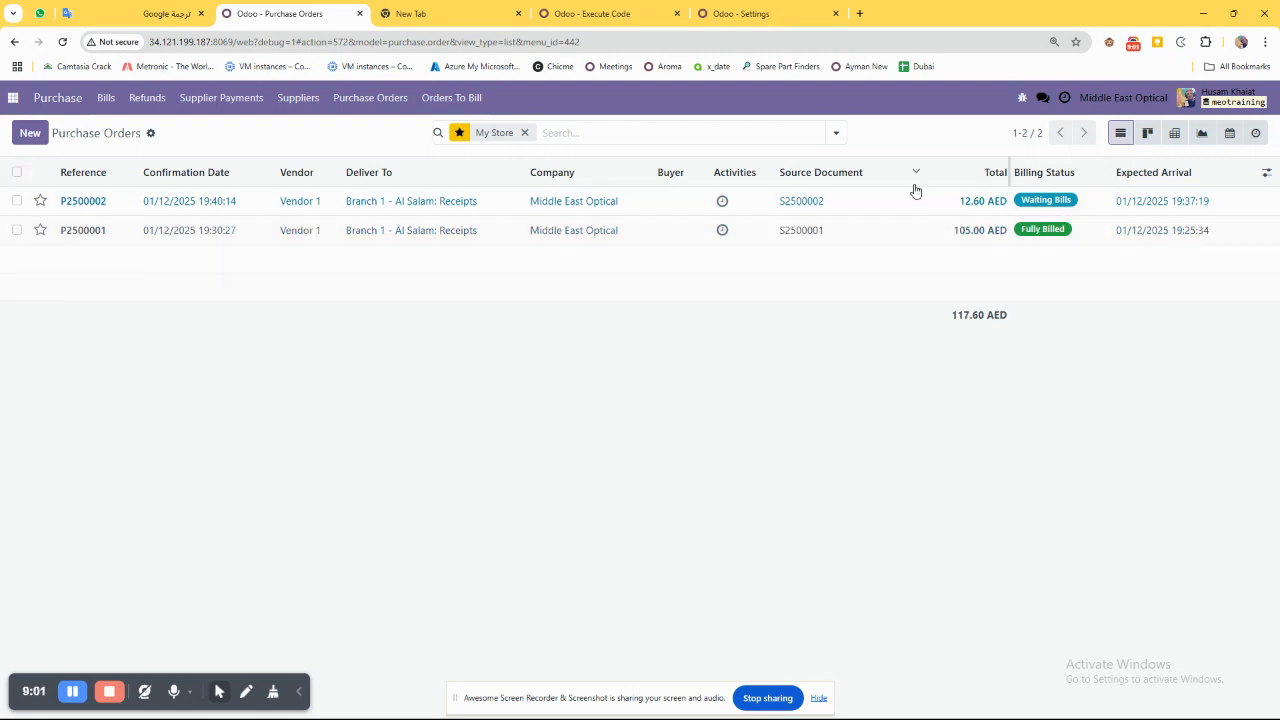
{"action": "left_click", "coordinate": [836, 132]}
{"action": "left_click", "coordinate": [461, 270]}
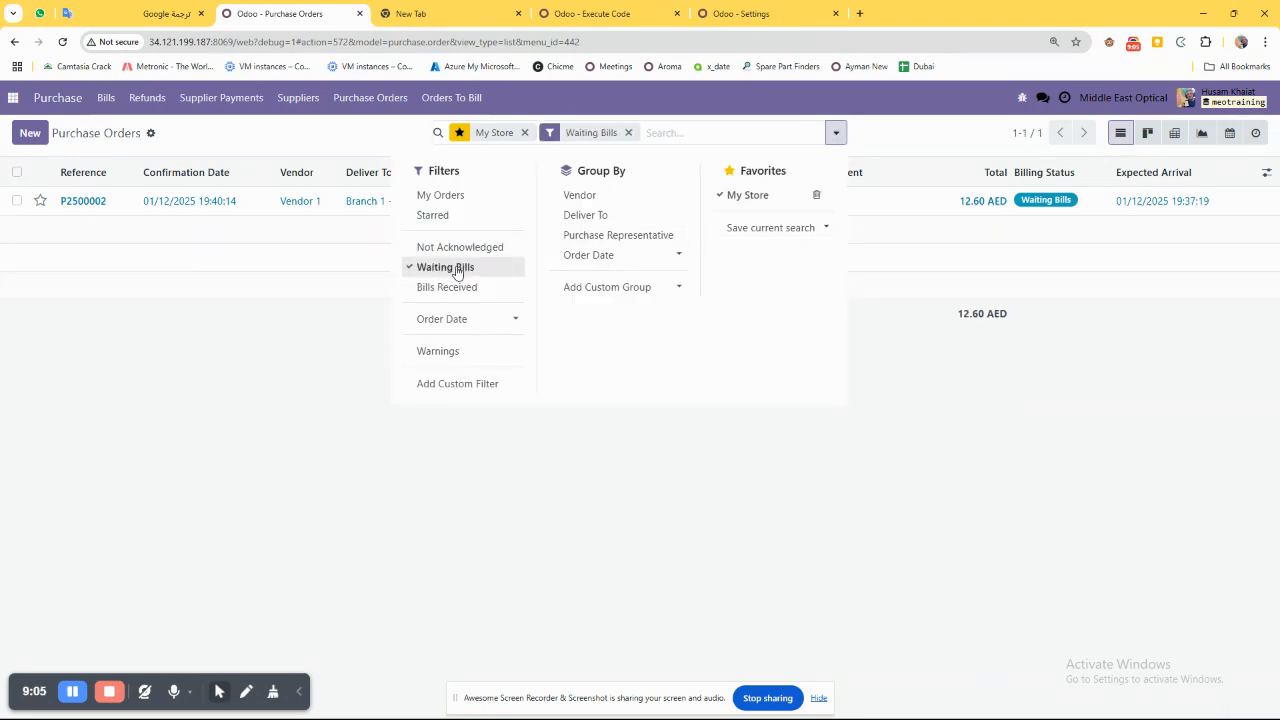
{"action": "left_click", "coordinate": [299, 318]}
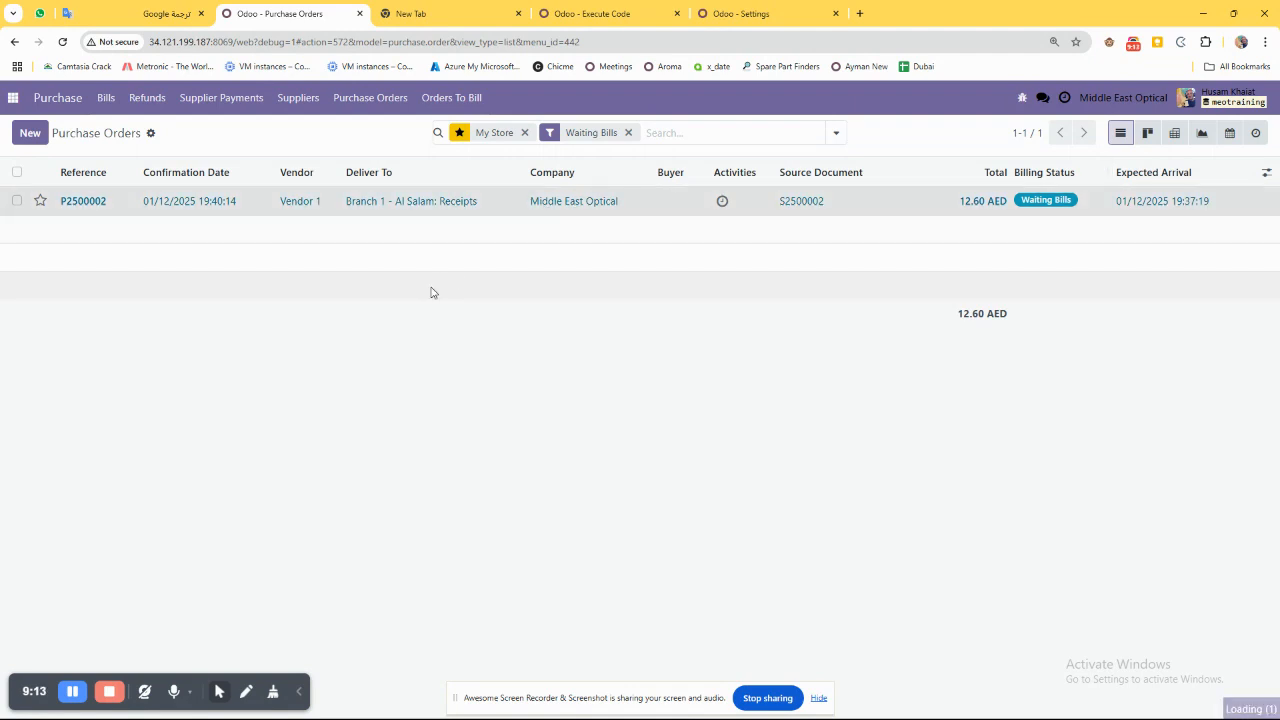
Open the Vendor 1 purchase order still waiting for its bill and create a vendor bill from it.
{"action": "left_click", "coordinate": [440, 203]}
{"action": "left_click_drag", "start_coordinate": [150, 238], "coordinate": [54, 234]}
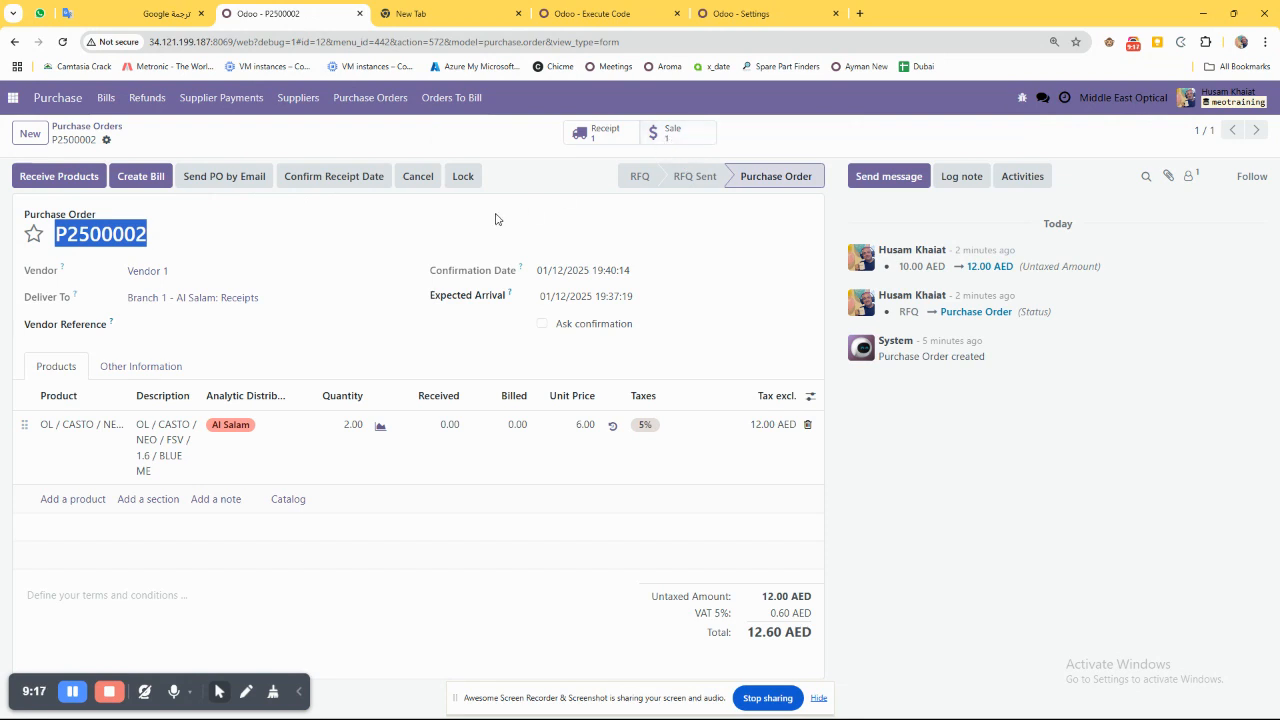
{"action": "left_click", "coordinate": [146, 176]}
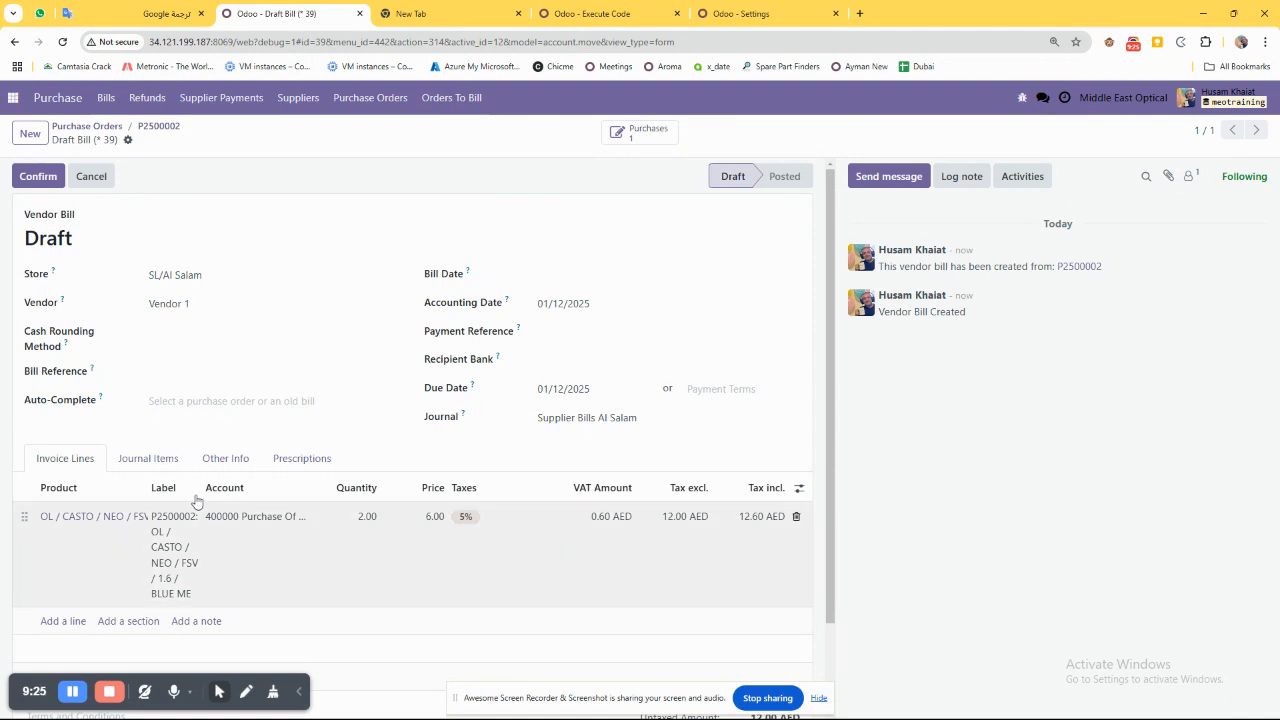
Set the draft vendor bill's bill date to 01/12/2025 and confirm the bill.
{"action": "left_click_drag", "start_coordinate": [109, 246], "coordinate": [98, 220]}
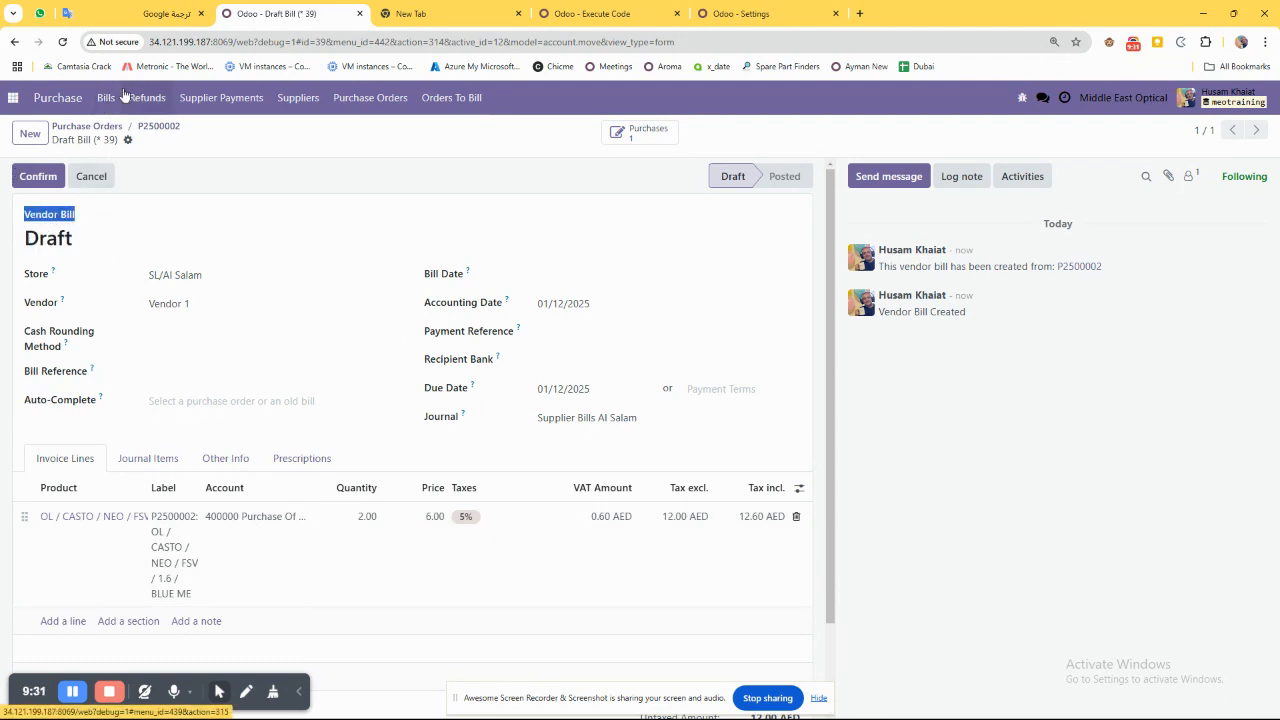
{"action": "left_click", "coordinate": [543, 280]}
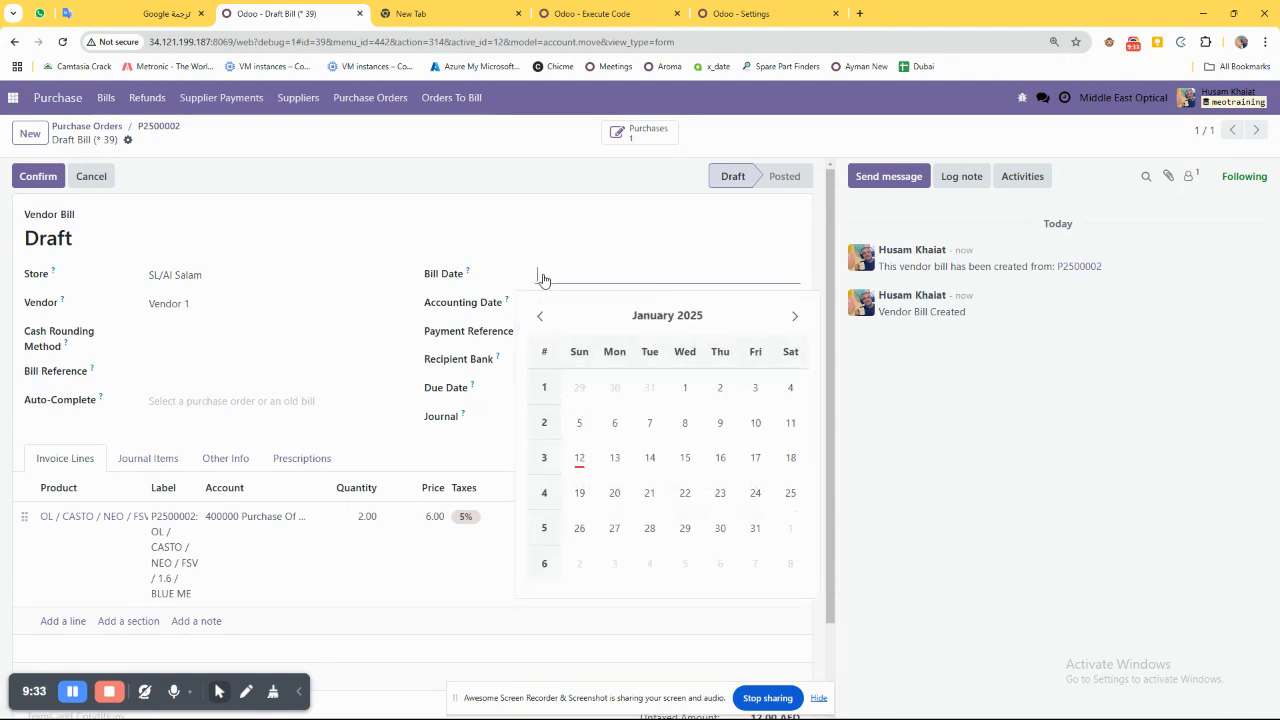
{"action": "left_click", "coordinate": [579, 457]}
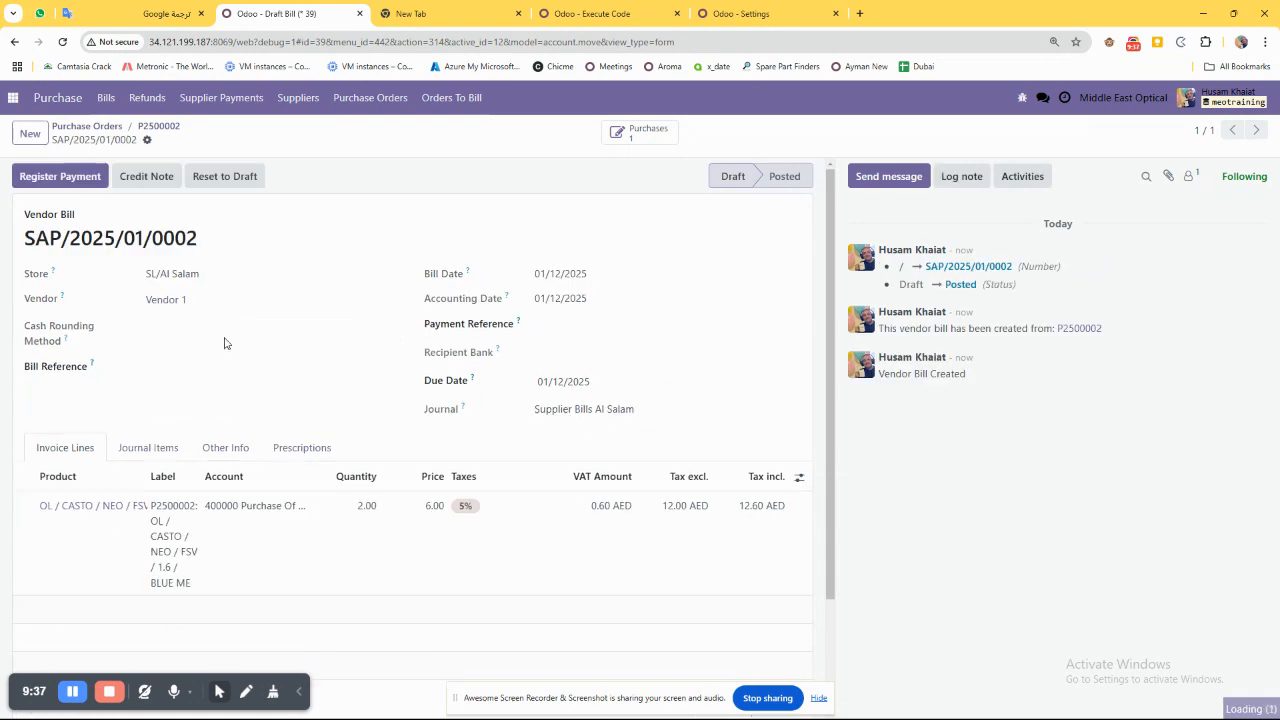
Copy the full product name from the bill line and search the Inventory app's stock count for OL / CASTO / NEO / FSV / 1.6 / BLUE ME.
{"action": "left_click_drag", "start_coordinate": [143, 473], "coordinate": [312, 462]}
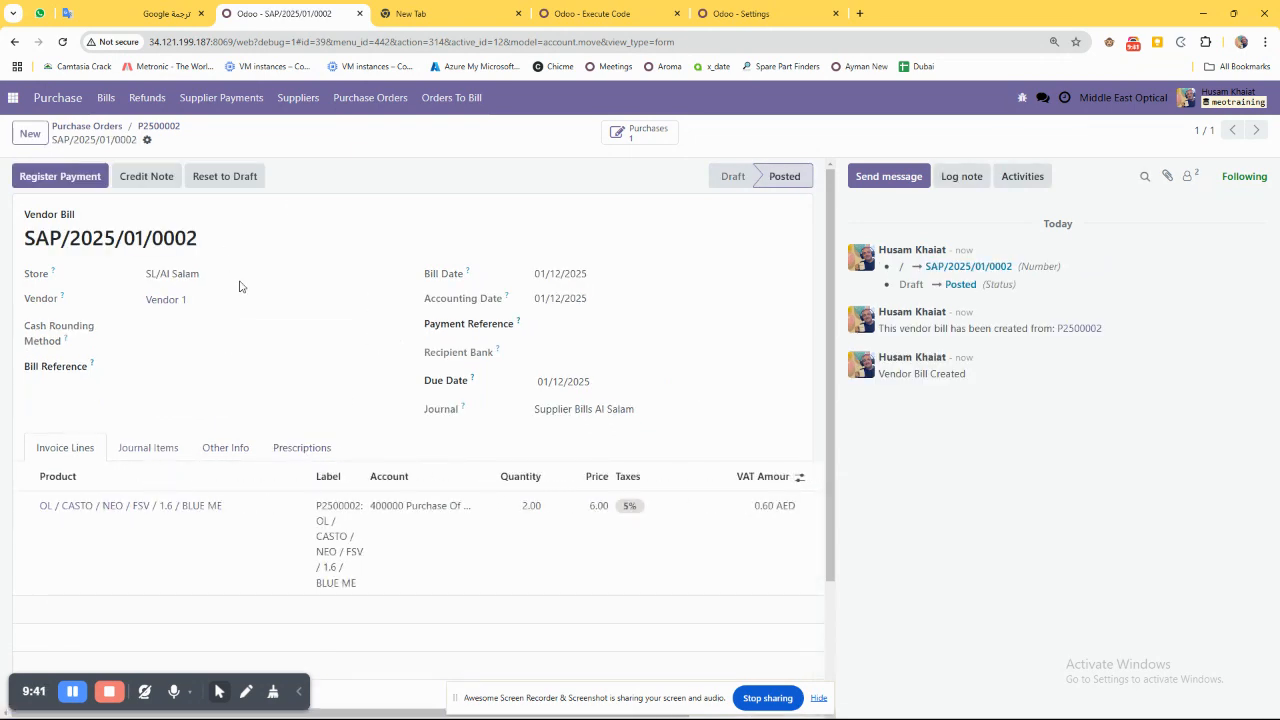
{"action": "left_click_drag", "start_coordinate": [249, 506], "coordinate": [43, 507]}
{"action": "key", "text": "ctrl+c"}
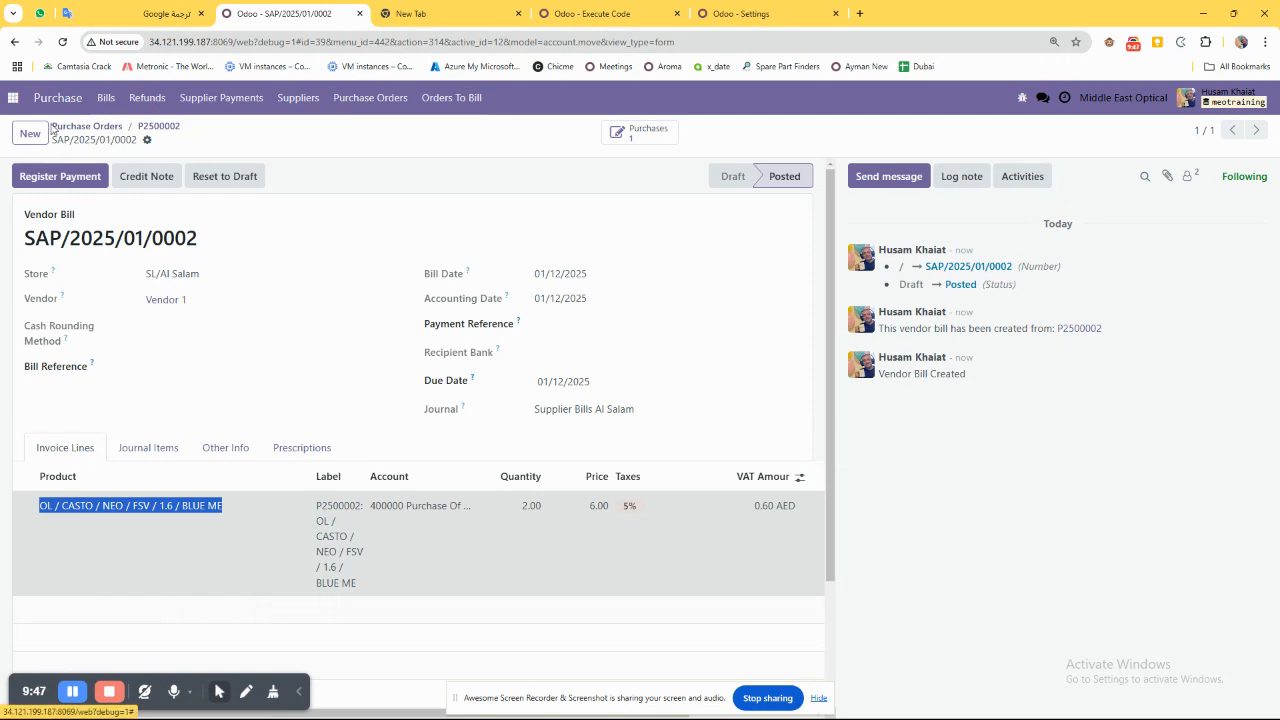
{"action": "left_click", "coordinate": [13, 98]}
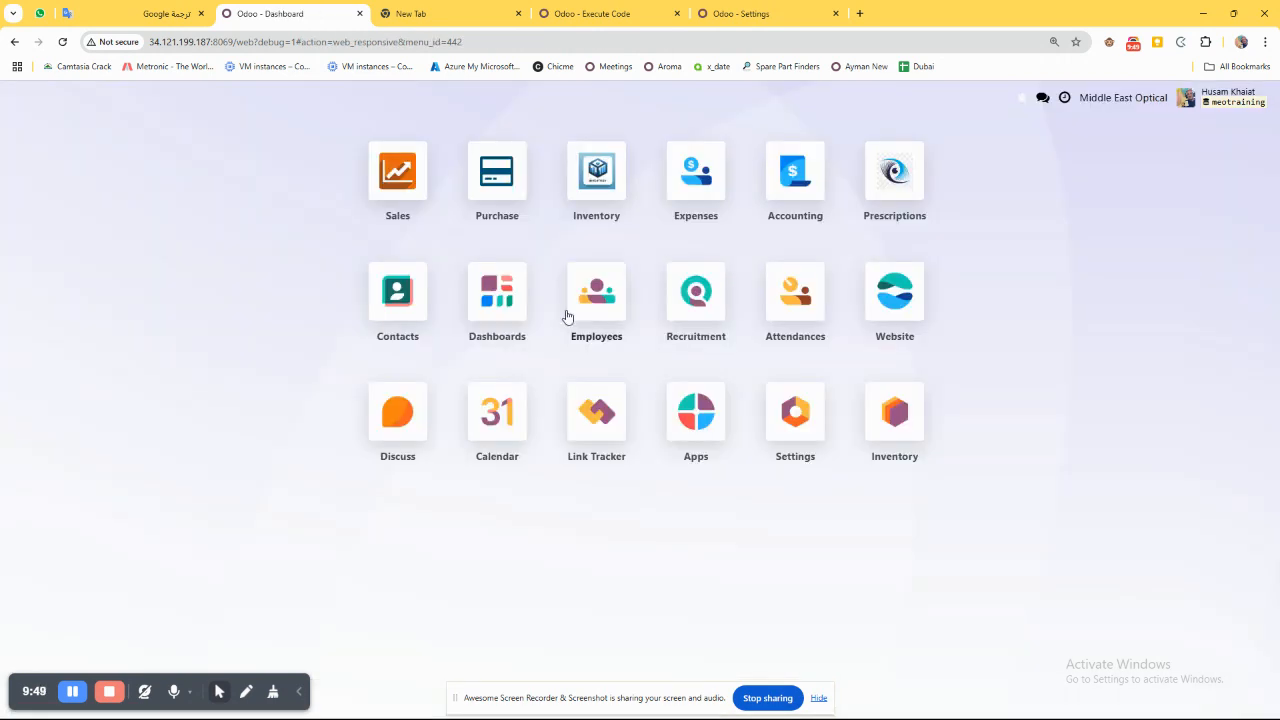
{"action": "left_click", "coordinate": [497, 172]}
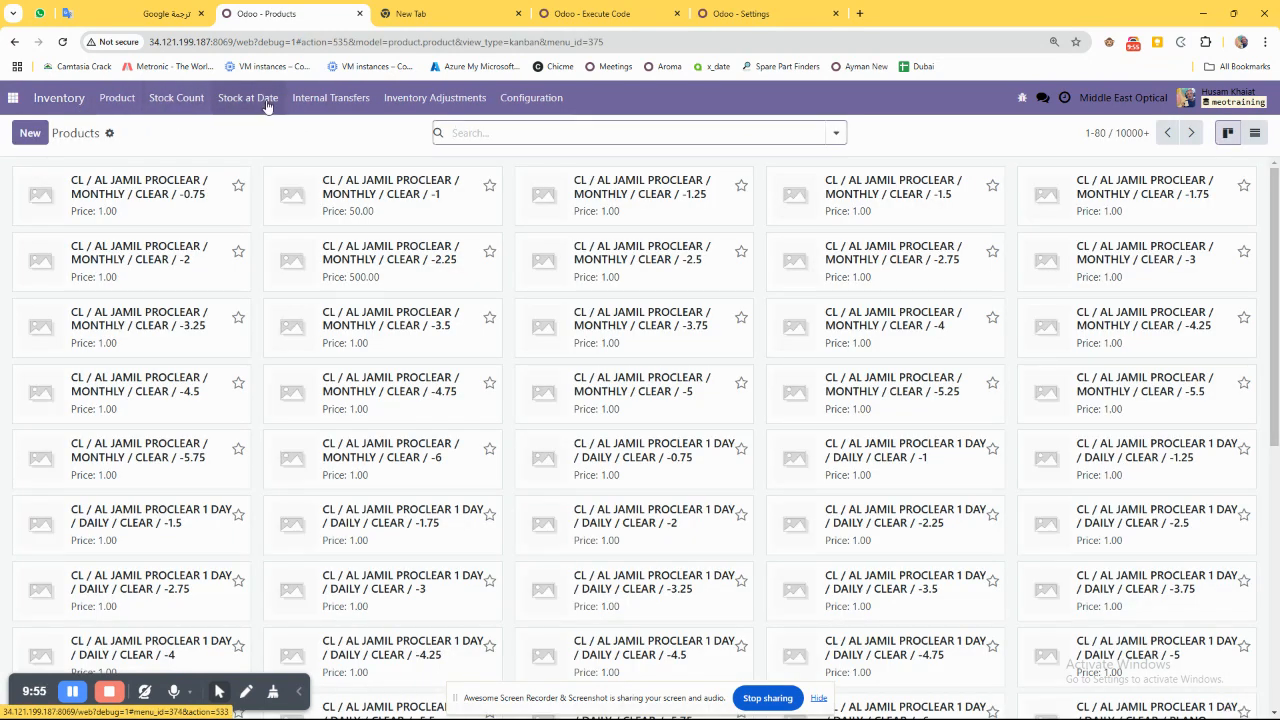
{"action": "left_click", "coordinate": [177, 97]}
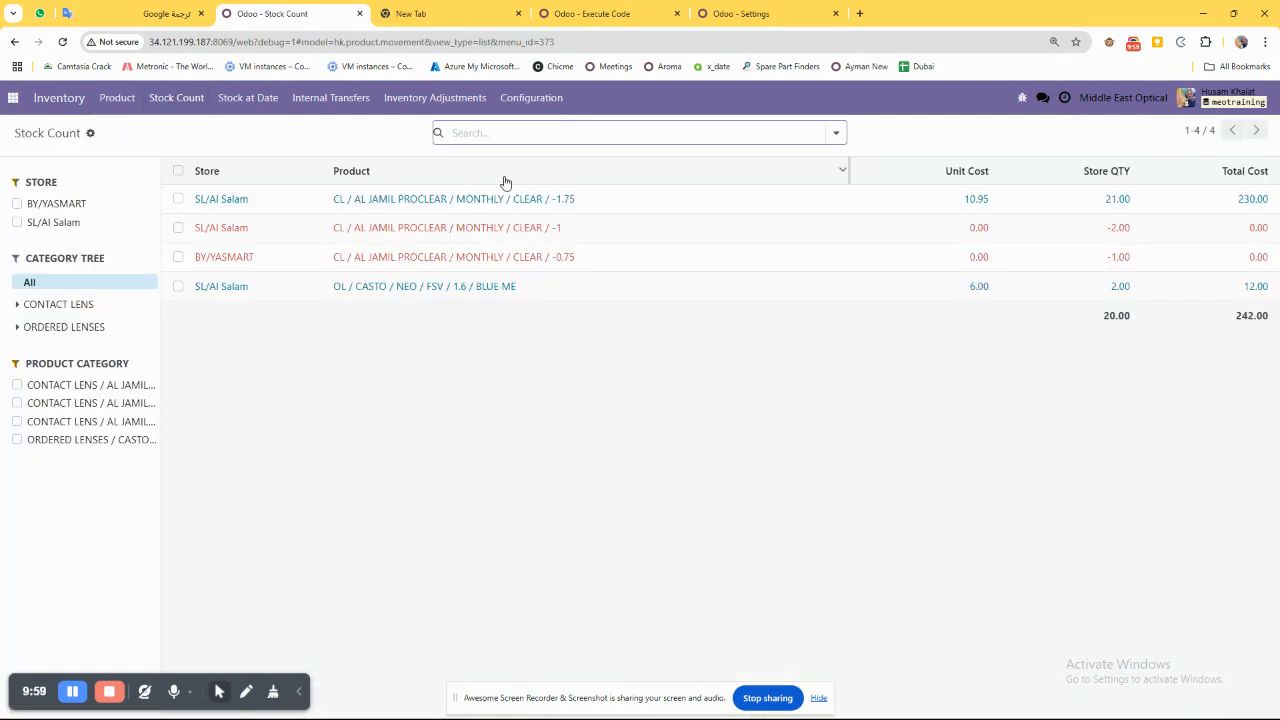
{"action": "key", "text": "ctrl+v"}
{"action": "key", "text": "Return"}
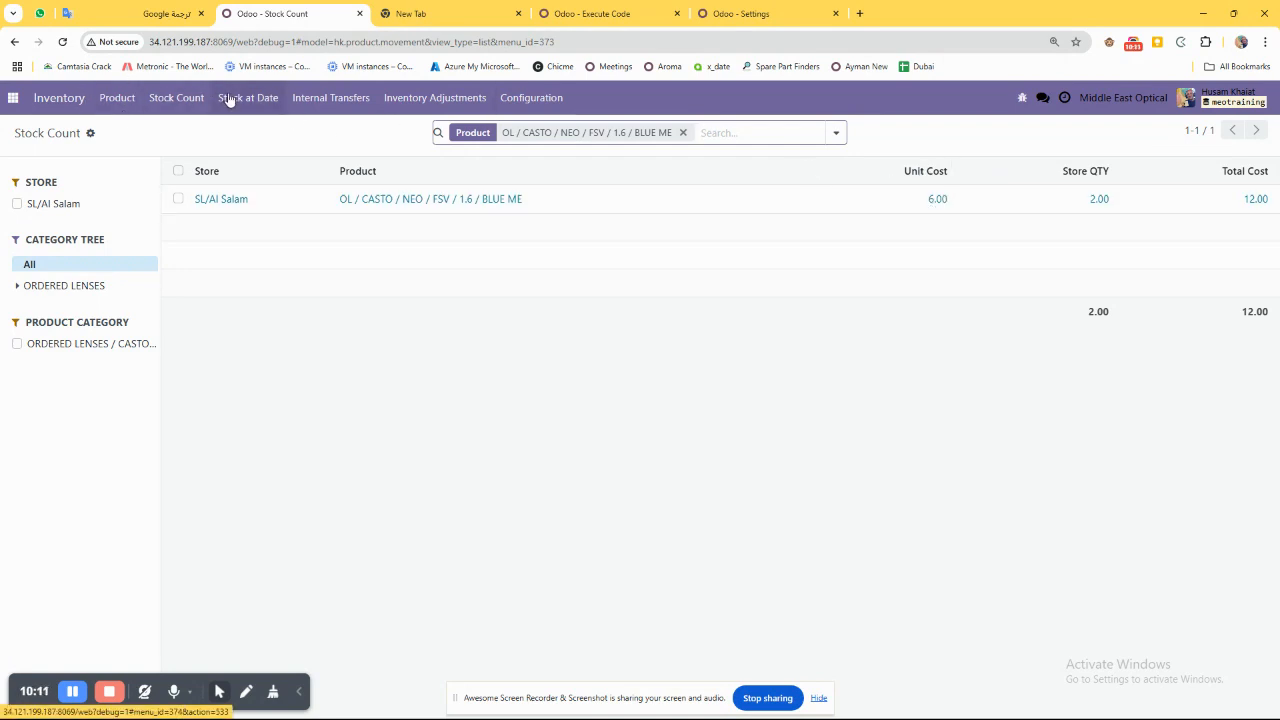
Return to the Purchase app's purchase orders, check them with the Waiting Bills filter, and remove that filter.
{"action": "left_click", "coordinate": [14, 98]}
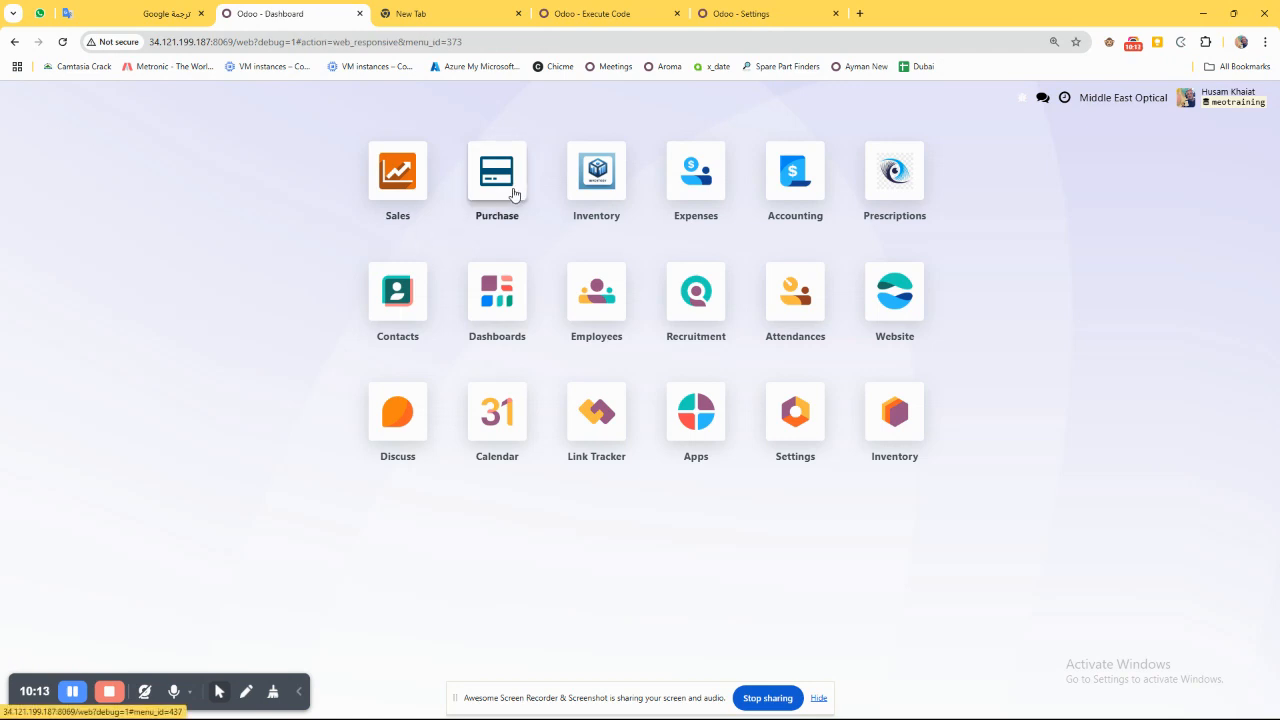
{"action": "left_click", "coordinate": [514, 194]}
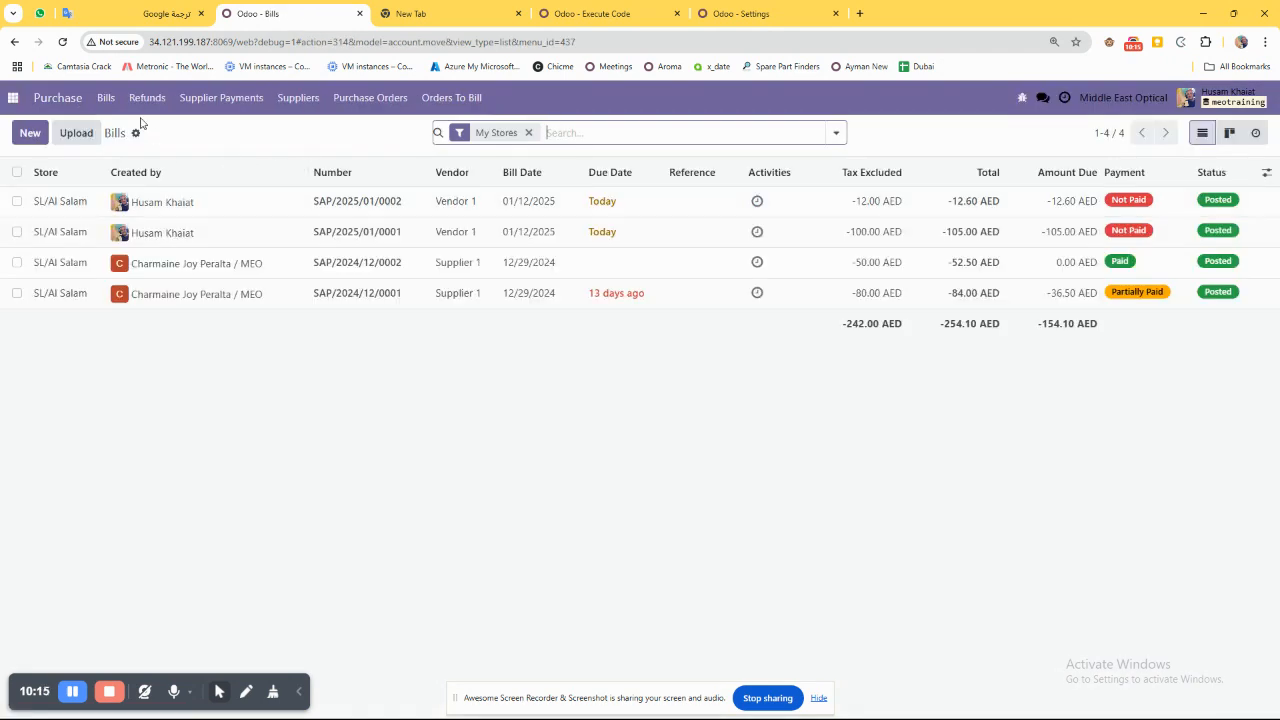
{"action": "left_click", "coordinate": [345, 100]}
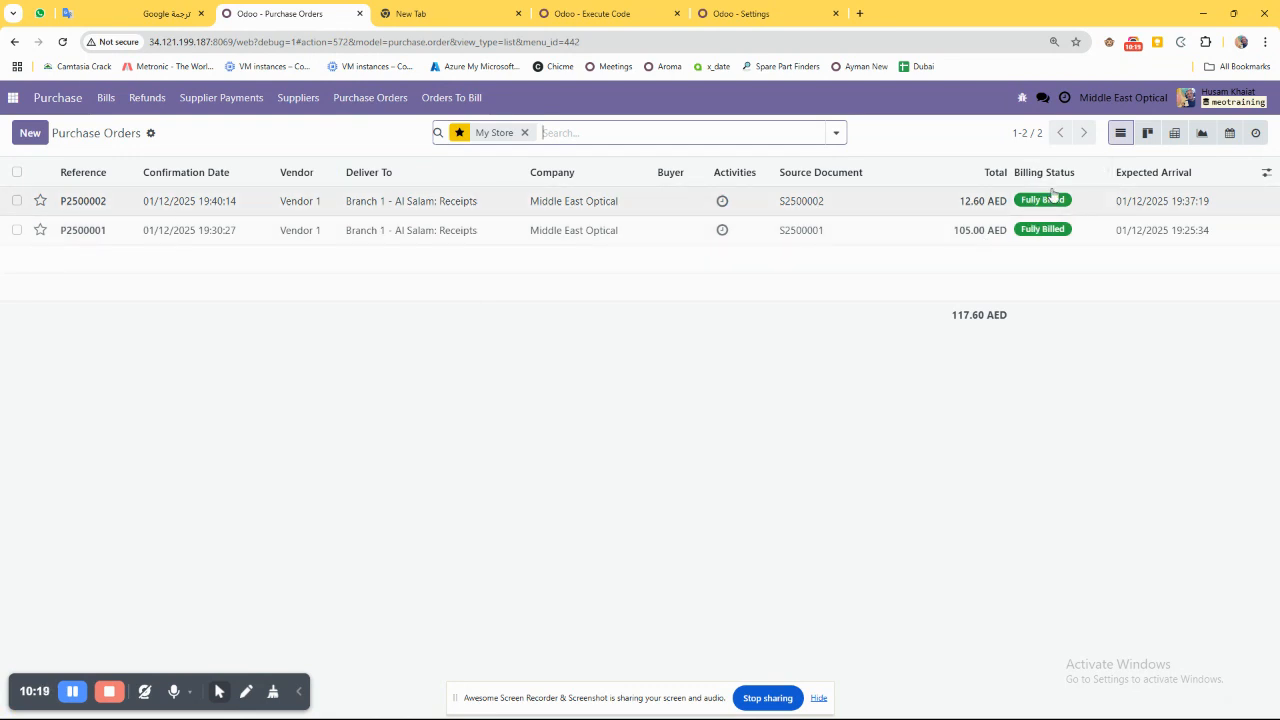
{"action": "left_click", "coordinate": [836, 133]}
{"action": "left_click", "coordinate": [445, 272]}
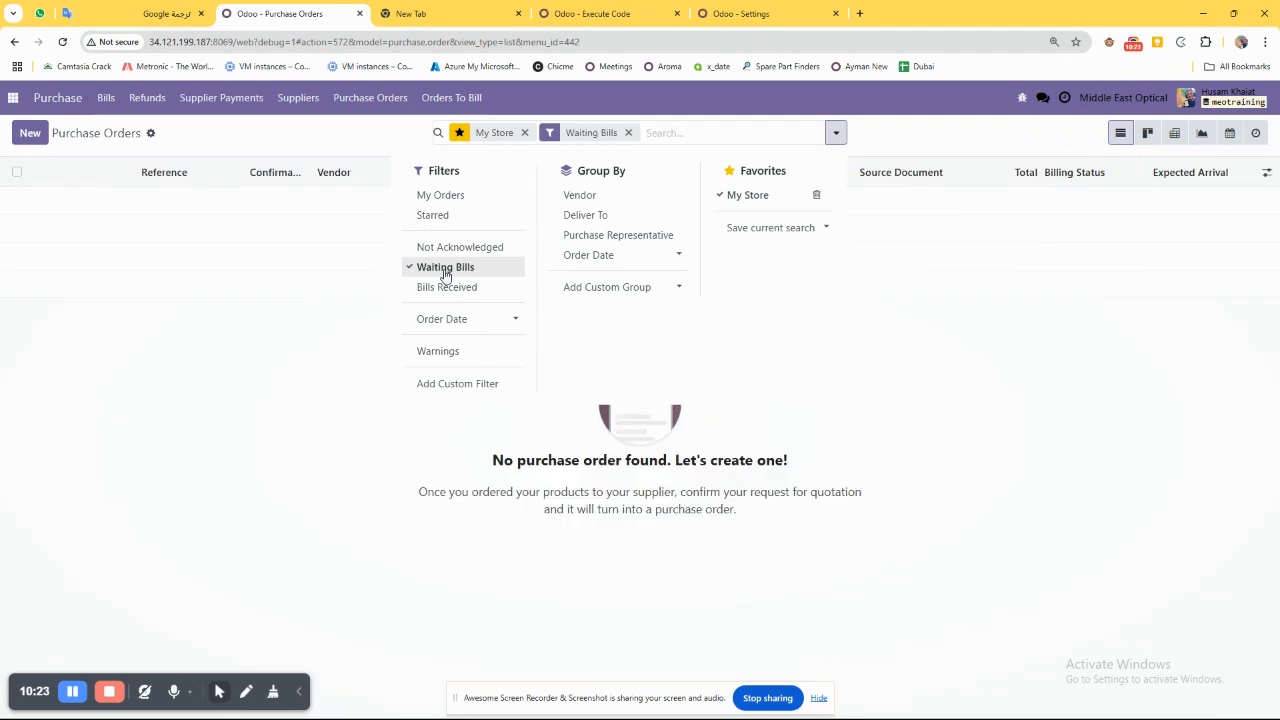
{"action": "left_click", "coordinate": [445, 270]}
{"action": "left_click", "coordinate": [117, 376]}
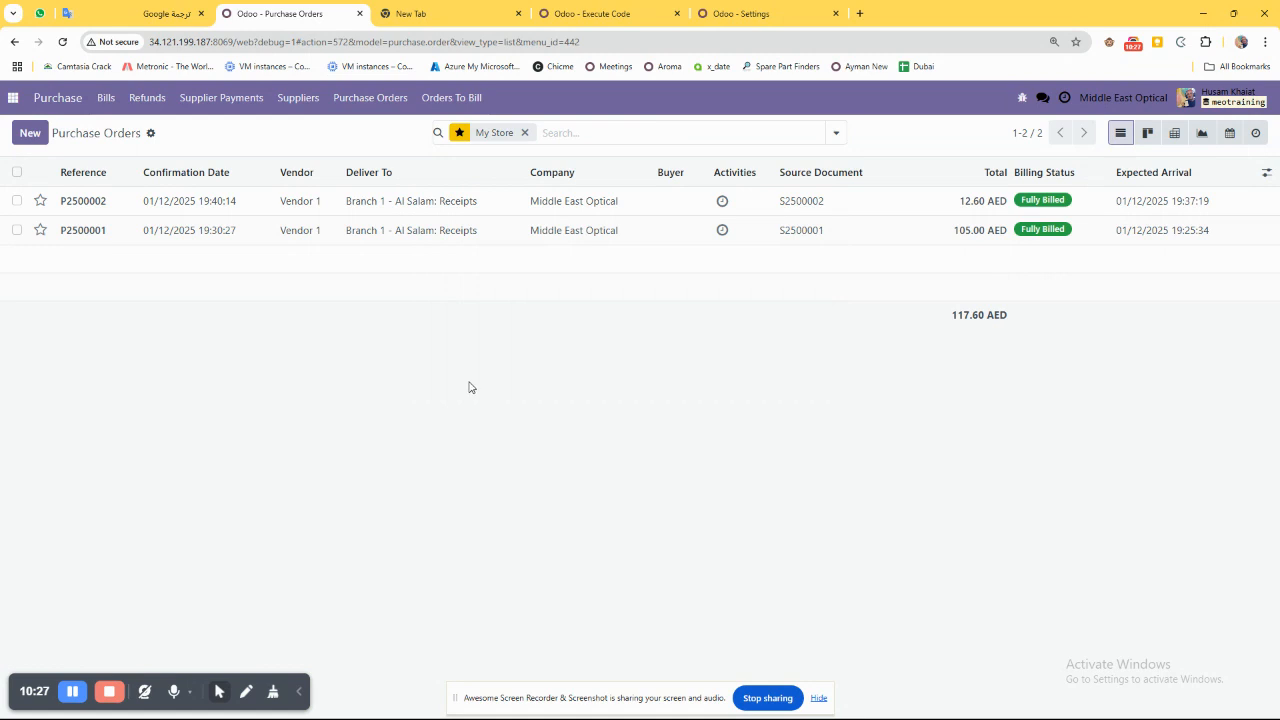
Open the newest Vendor 1 bill from the bills list, check its number and vendor, and return to the list.
{"action": "left_click", "coordinate": [105, 98]}
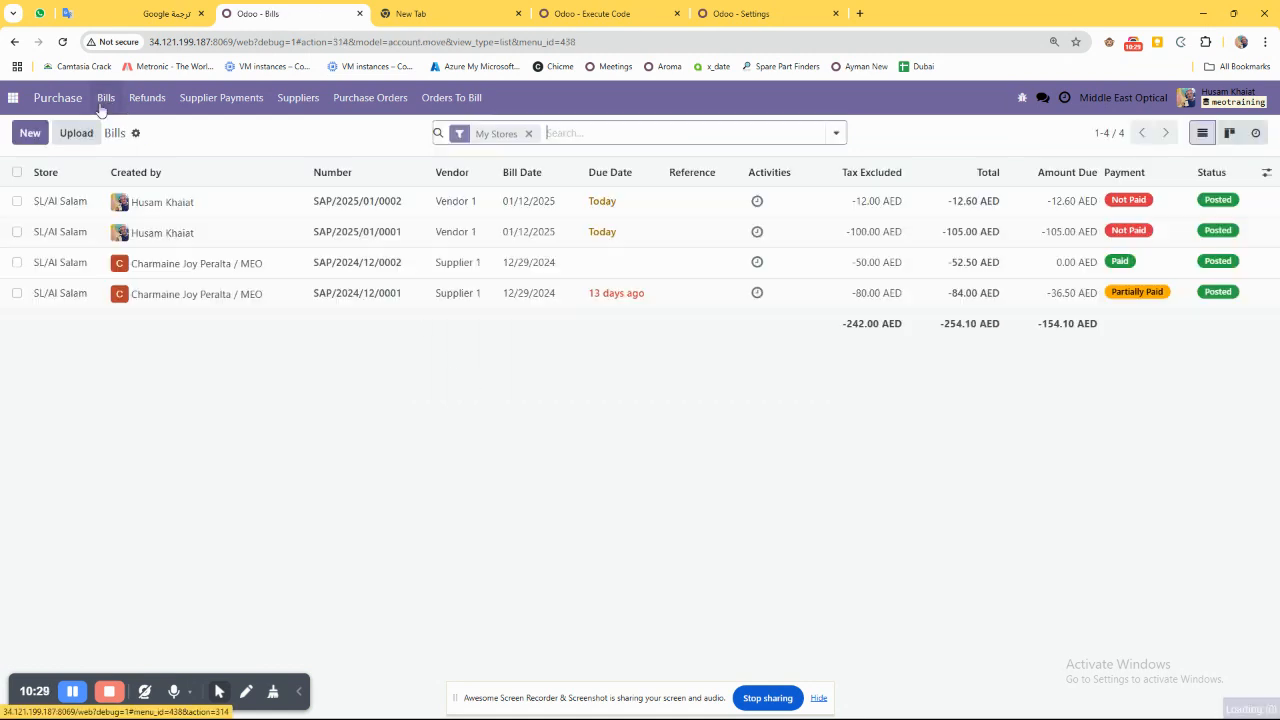
{"action": "left_click", "coordinate": [16, 201]}
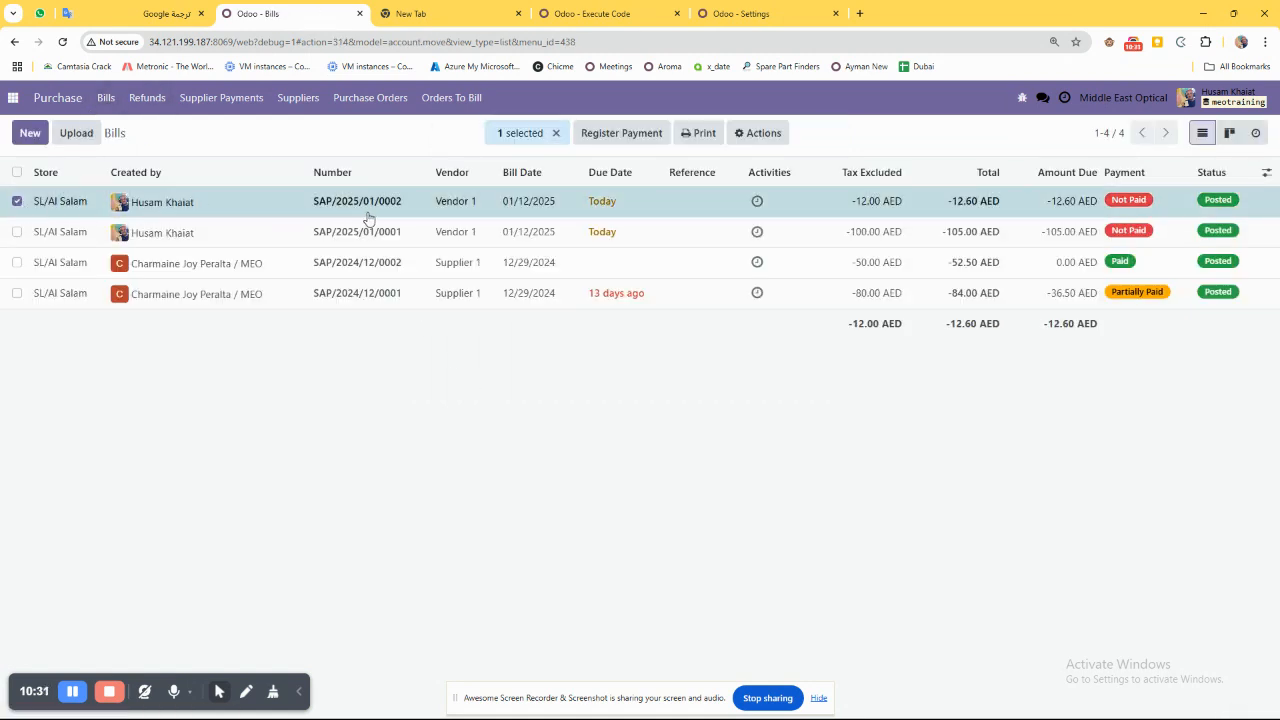
{"action": "left_click", "coordinate": [16, 201]}
{"action": "left_click", "coordinate": [185, 228]}
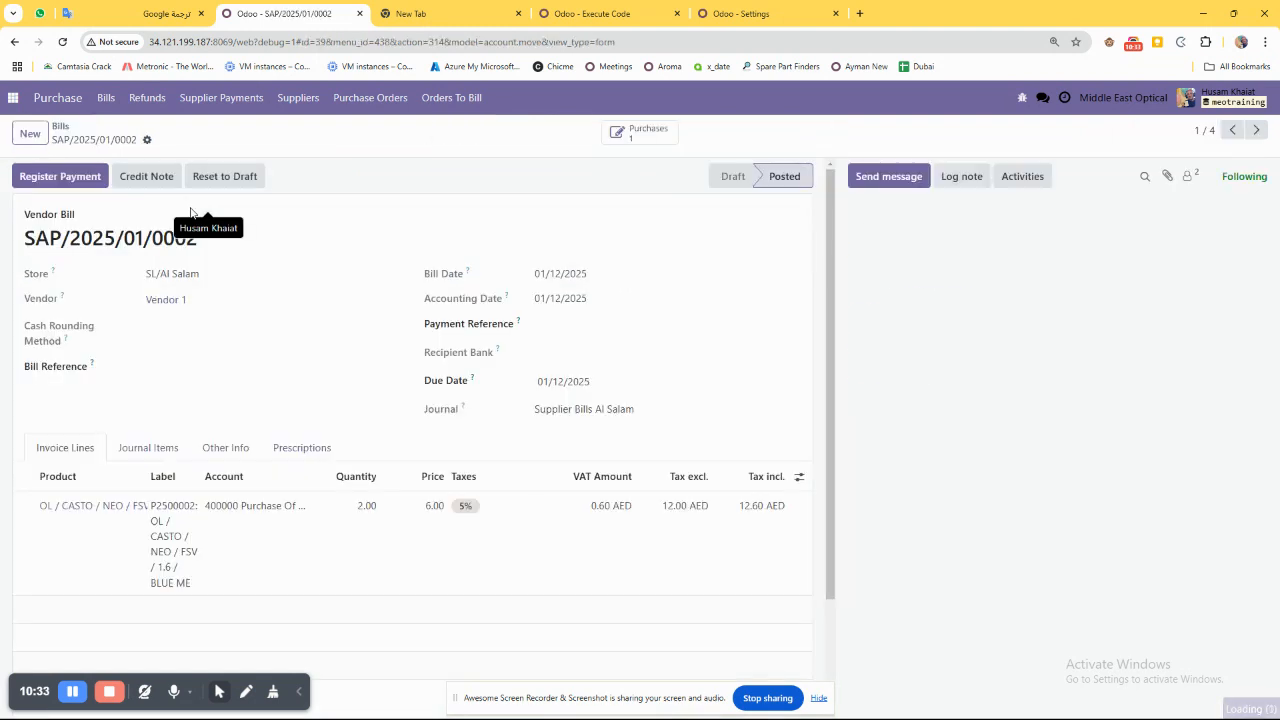
{"action": "left_click_drag", "start_coordinate": [198, 242], "coordinate": [22, 244]}
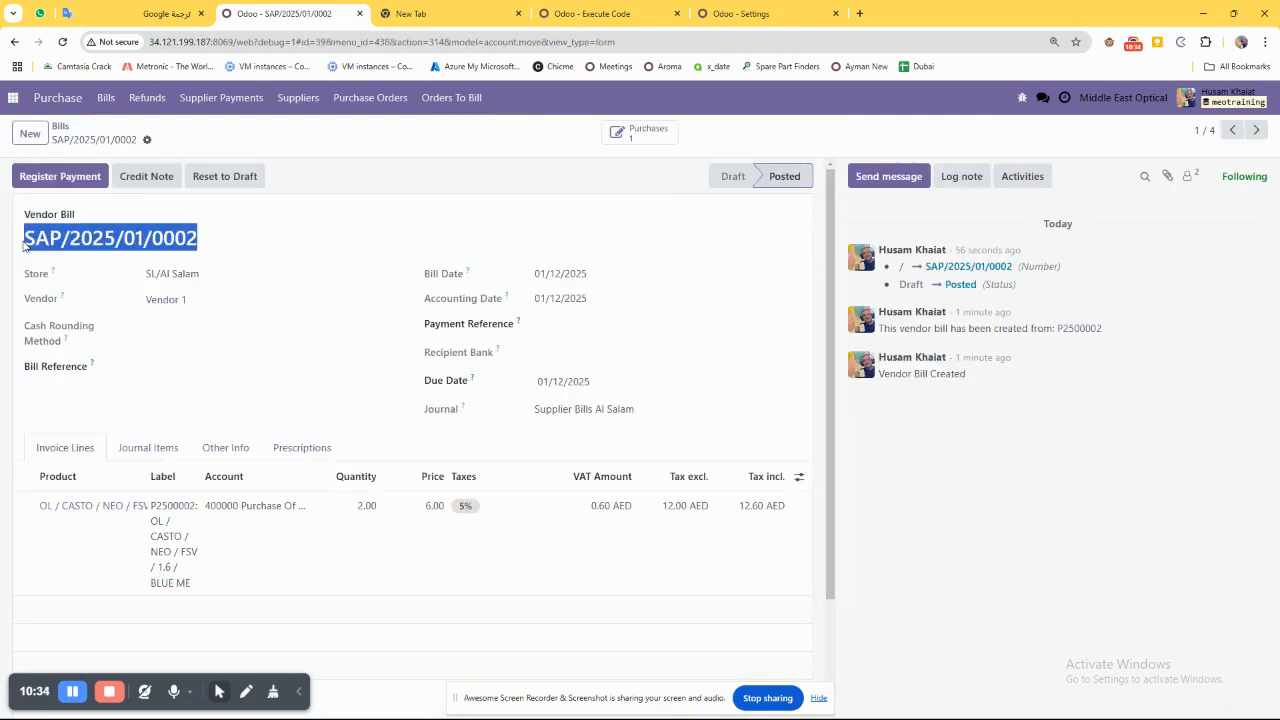
{"action": "left_click", "coordinate": [130, 243]}
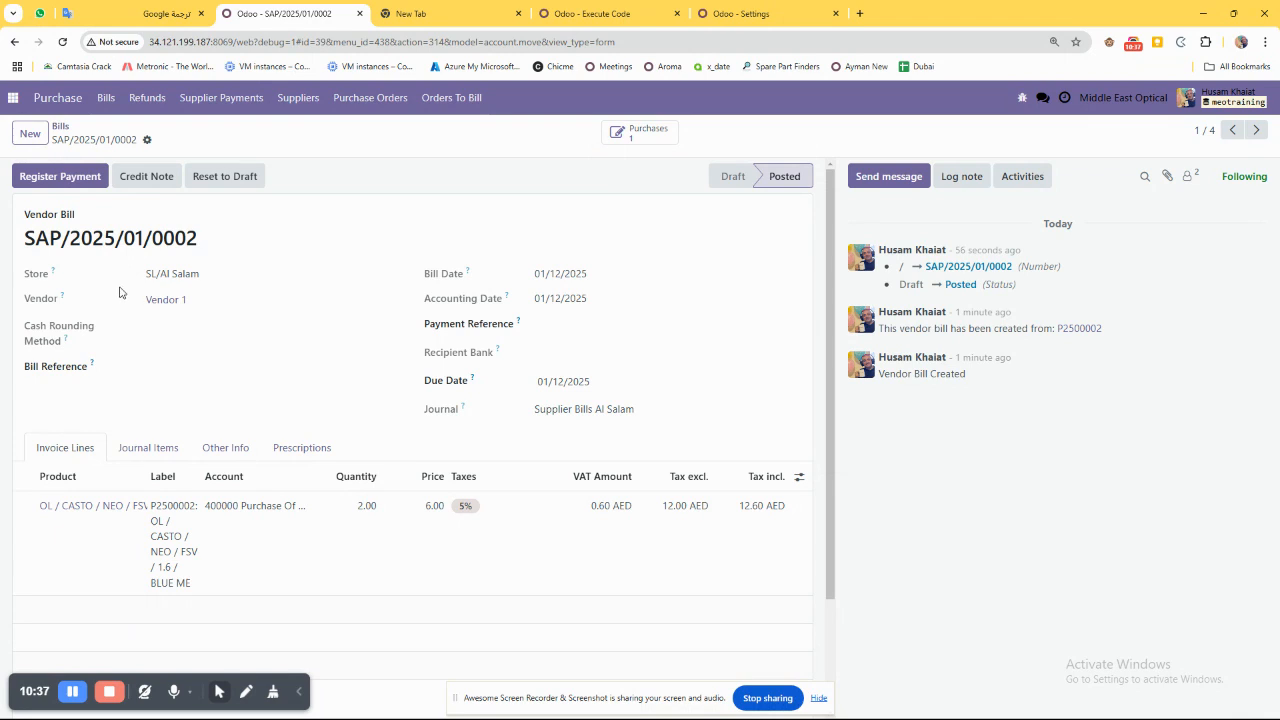
{"action": "left_click_drag", "start_coordinate": [147, 299], "coordinate": [228, 311]}
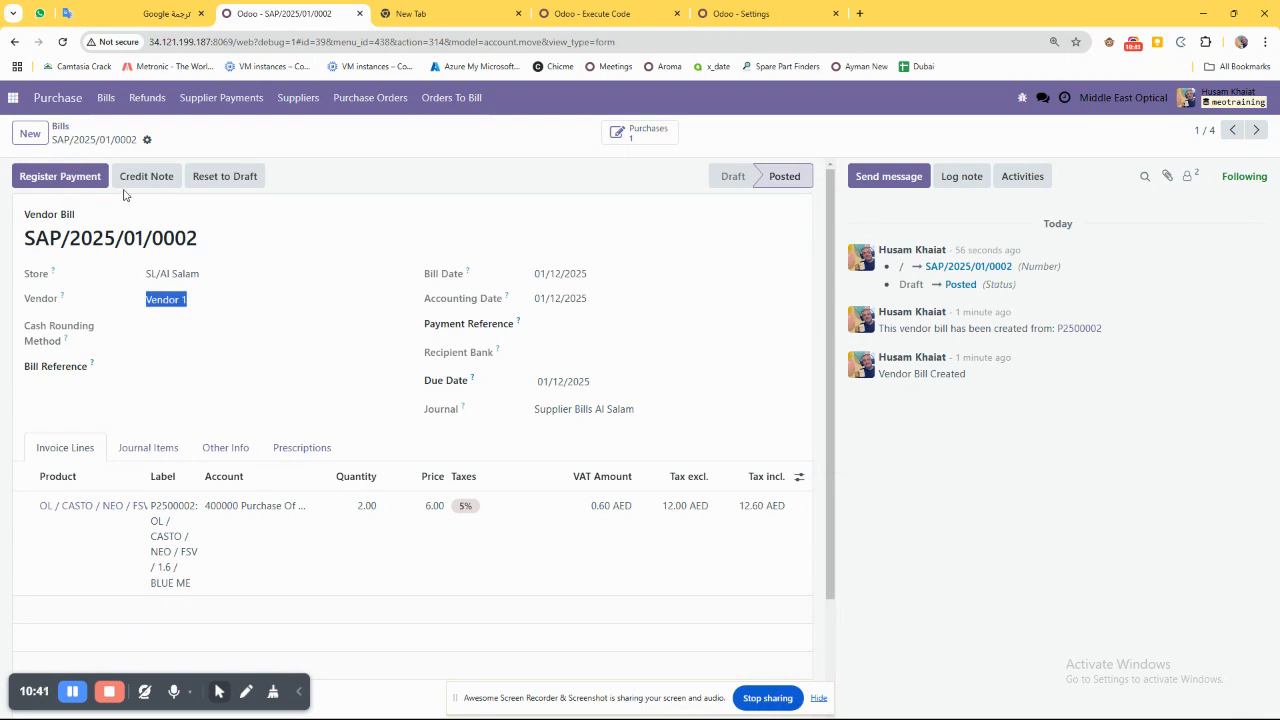
{"action": "left_click", "coordinate": [60, 127]}
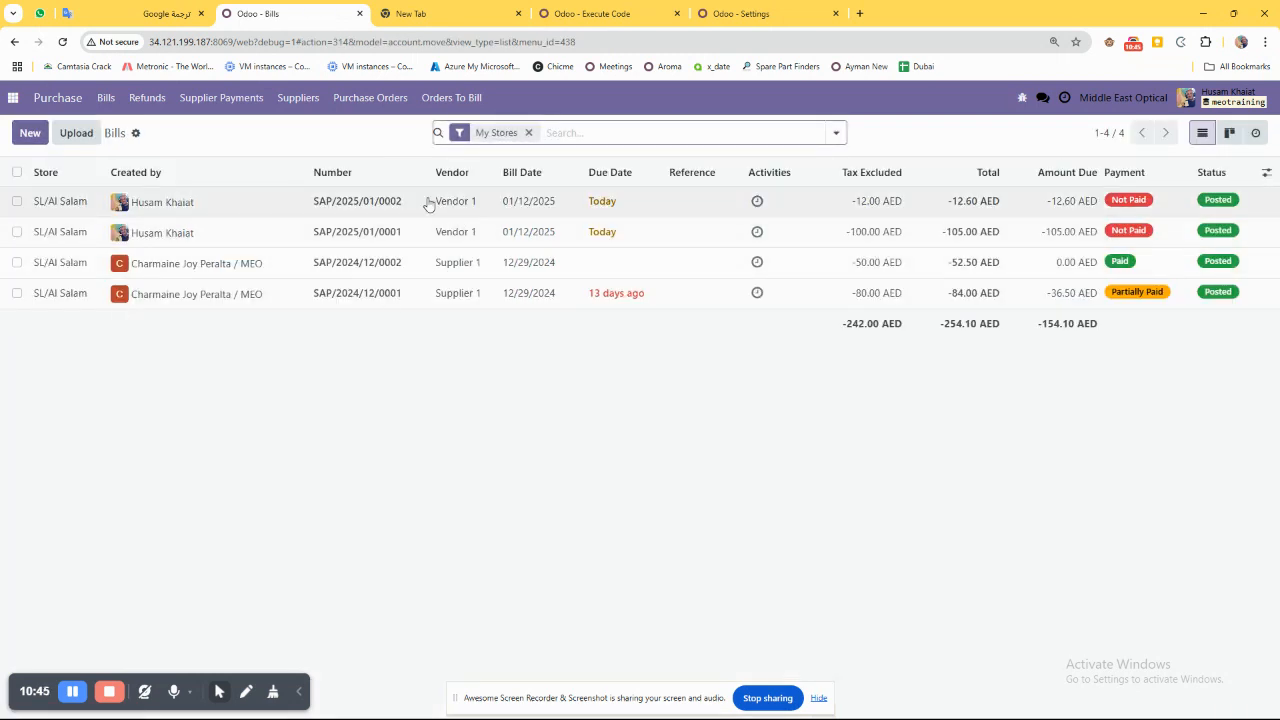
Select both unpaid Vendor 1 bills and prepare their payment registration with Group Payments enabled.
{"action": "left_click", "coordinate": [17, 201]}
{"action": "left_click", "coordinate": [17, 232]}
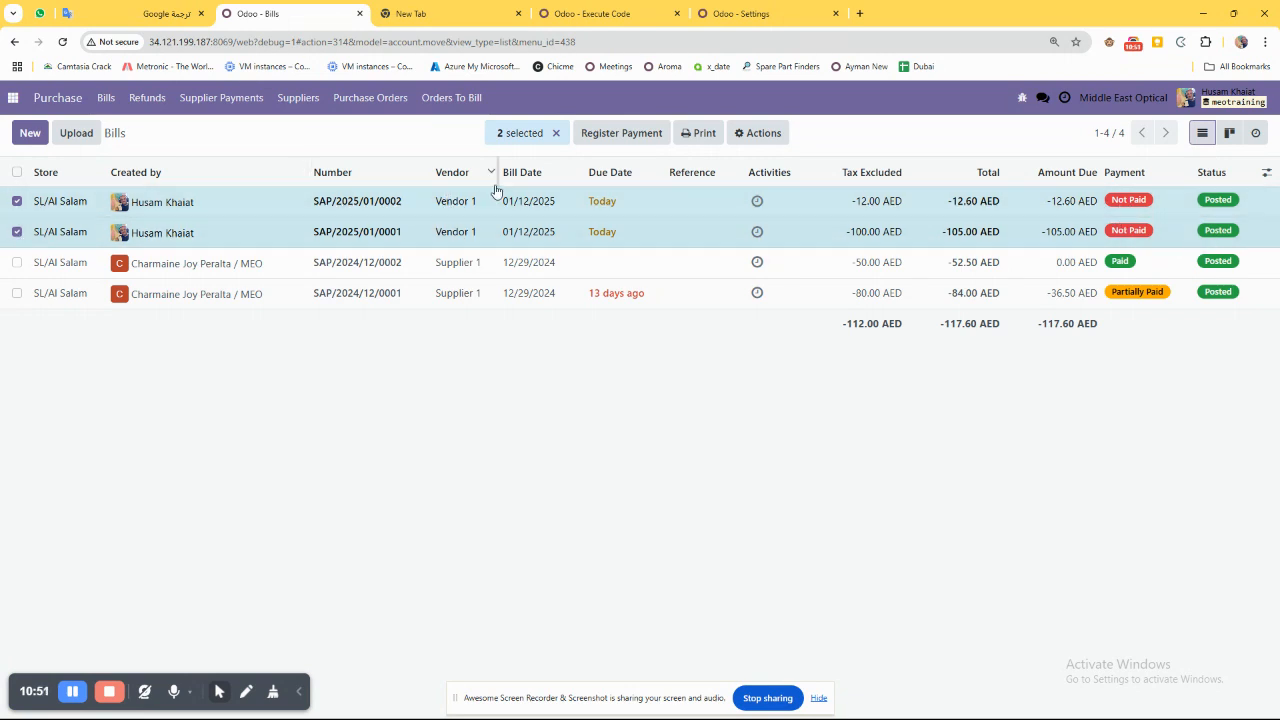
{"action": "left_click", "coordinate": [600, 172]}
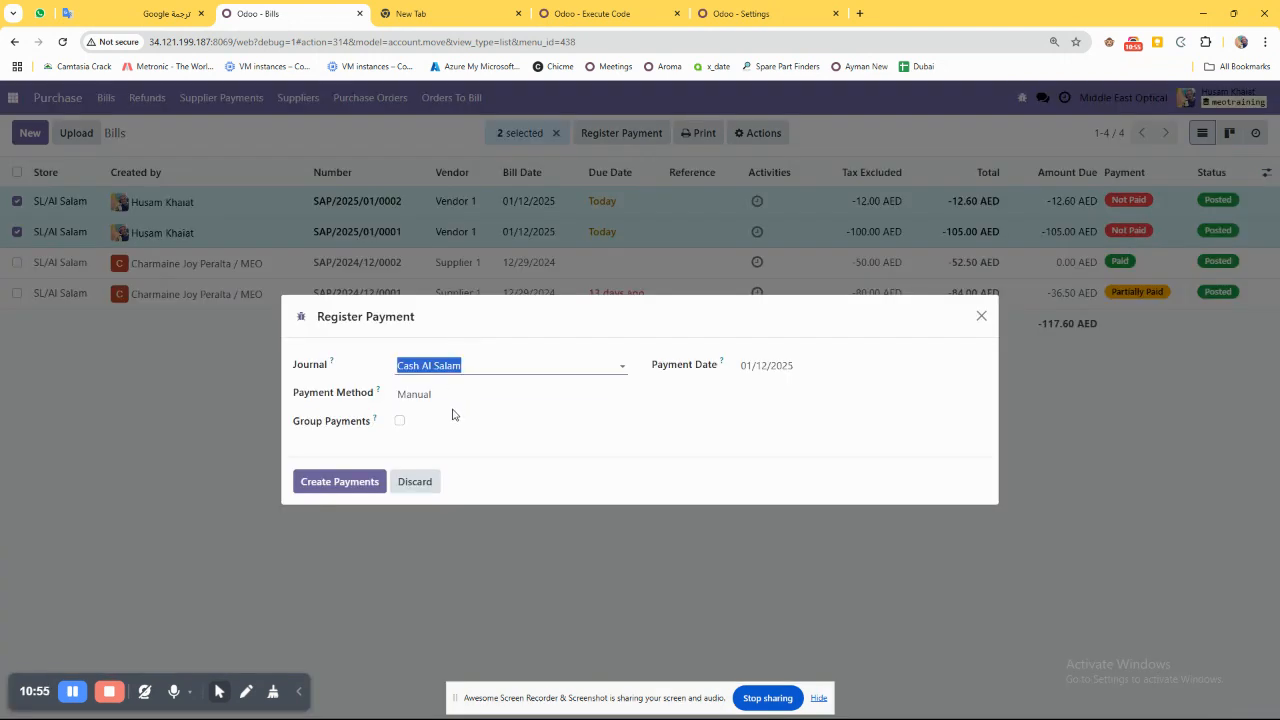
{"action": "left_click", "coordinate": [414, 422]}
{"action": "left_click", "coordinate": [399, 421]}
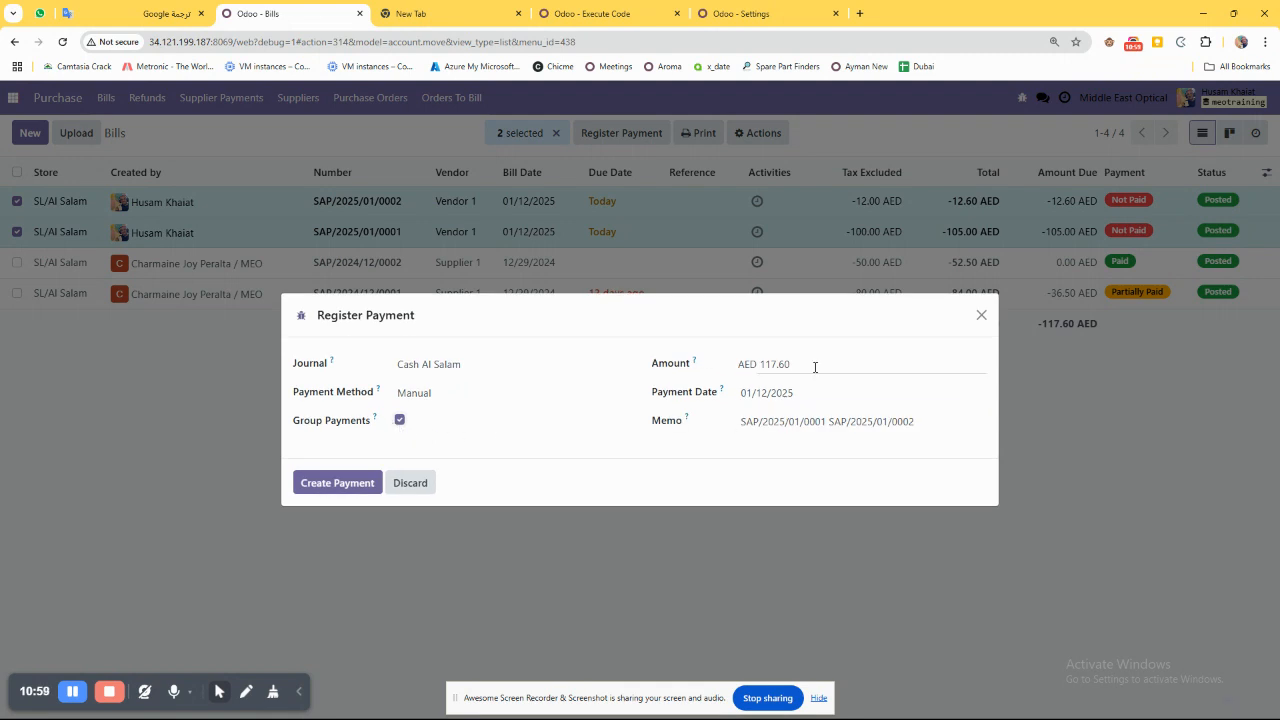
{"action": "left_click", "coordinate": [815, 367]}
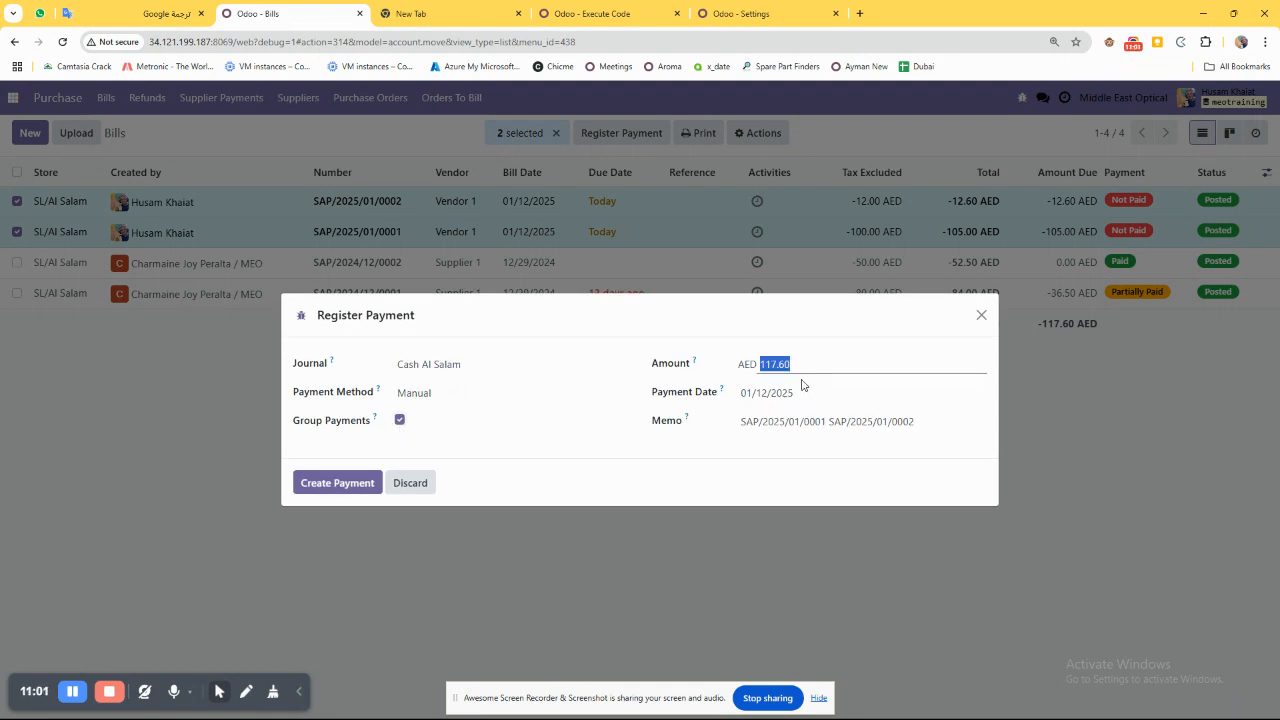